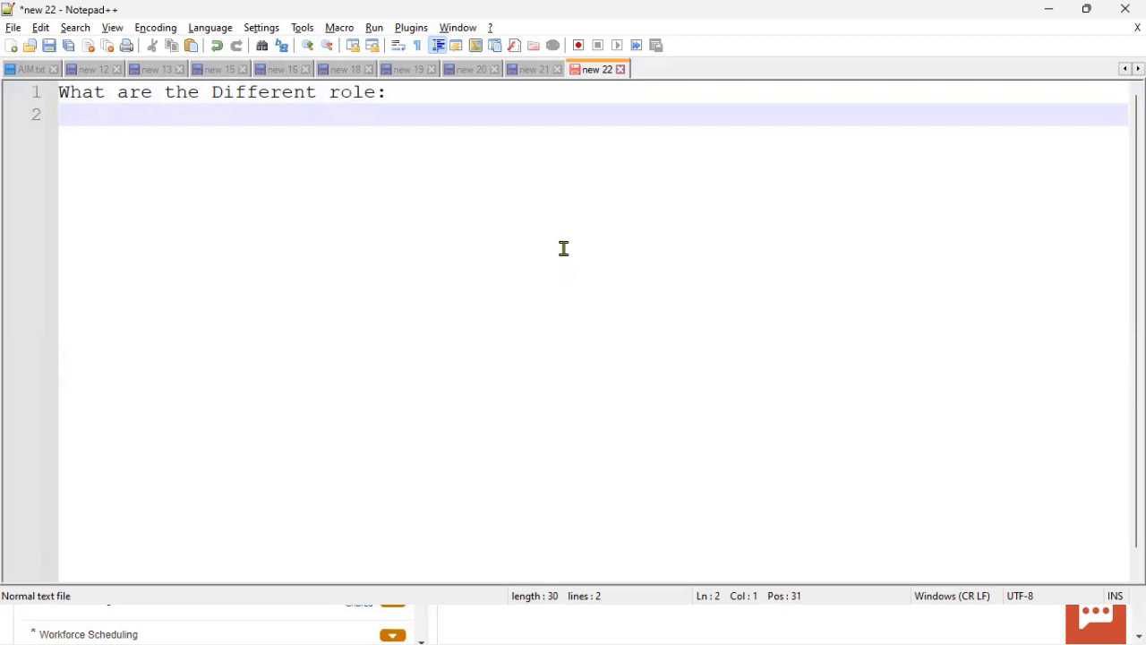
# Step: Under the heading, type Abstract, Job, Duty and Data Role, each on its own line
pyautogui.press('Return')
pyautogui.press('Return')
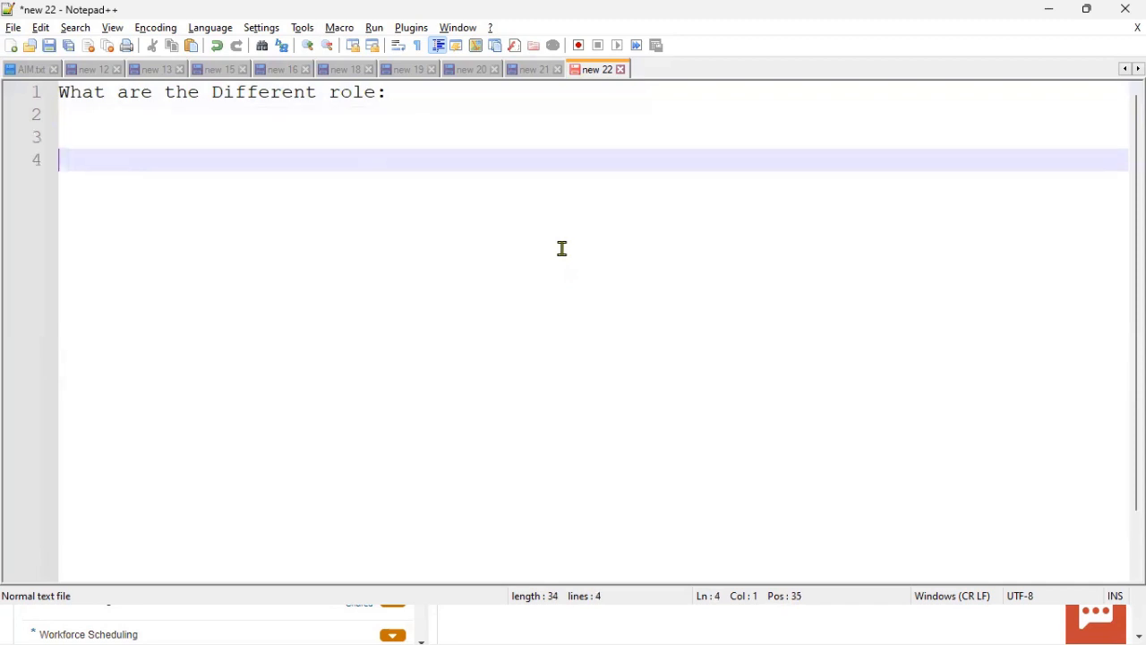
pyautogui.write('Abstract')
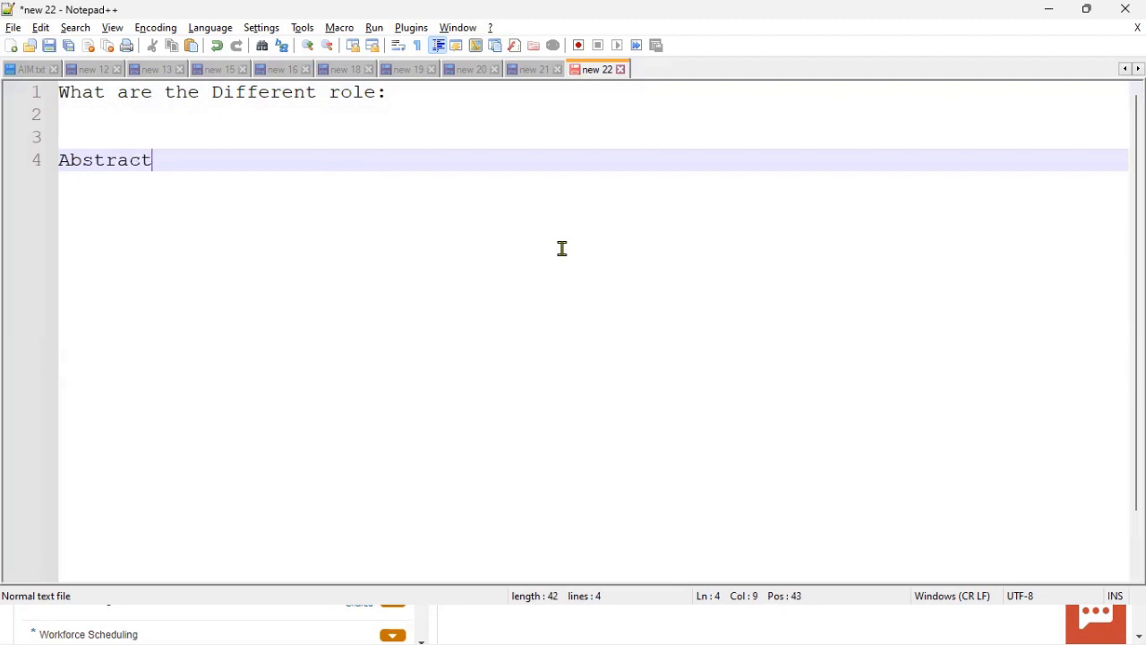
pyautogui.press('Return')
pyautogui.write('Job')
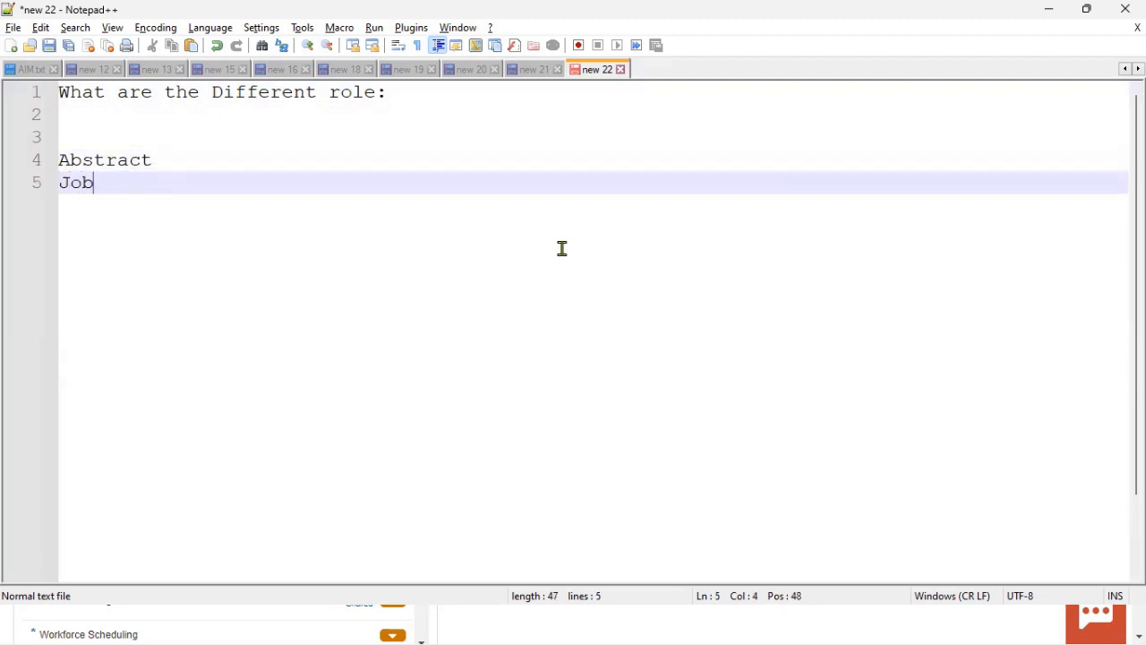
pyautogui.press('Return')
pyautogui.write('Duty')
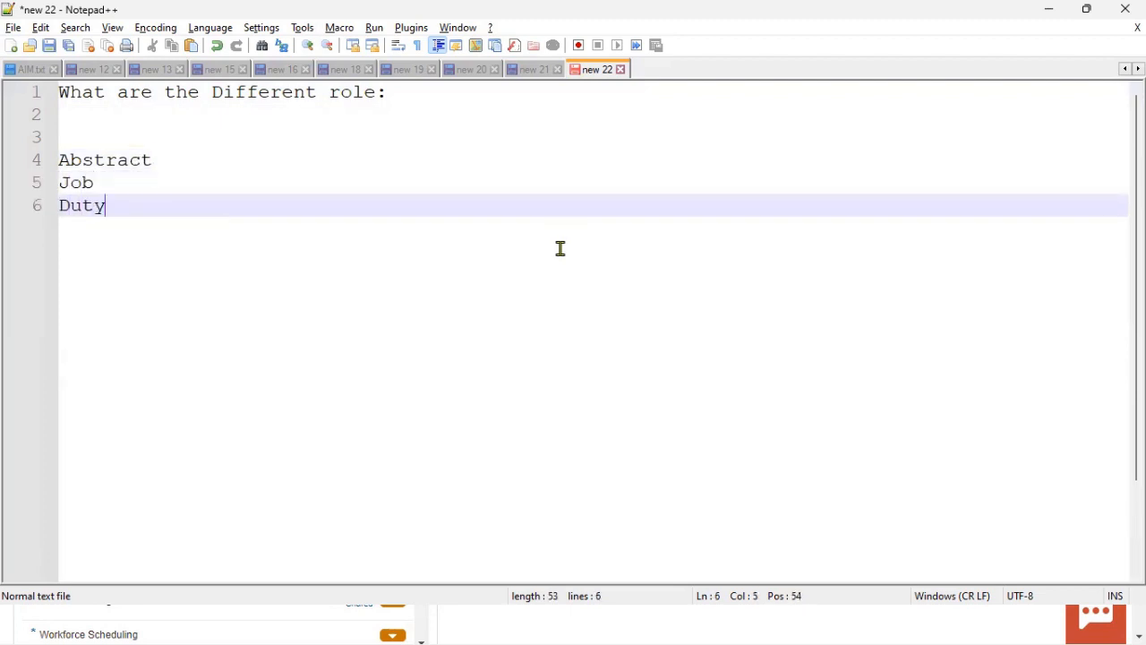
pyautogui.press('Return')
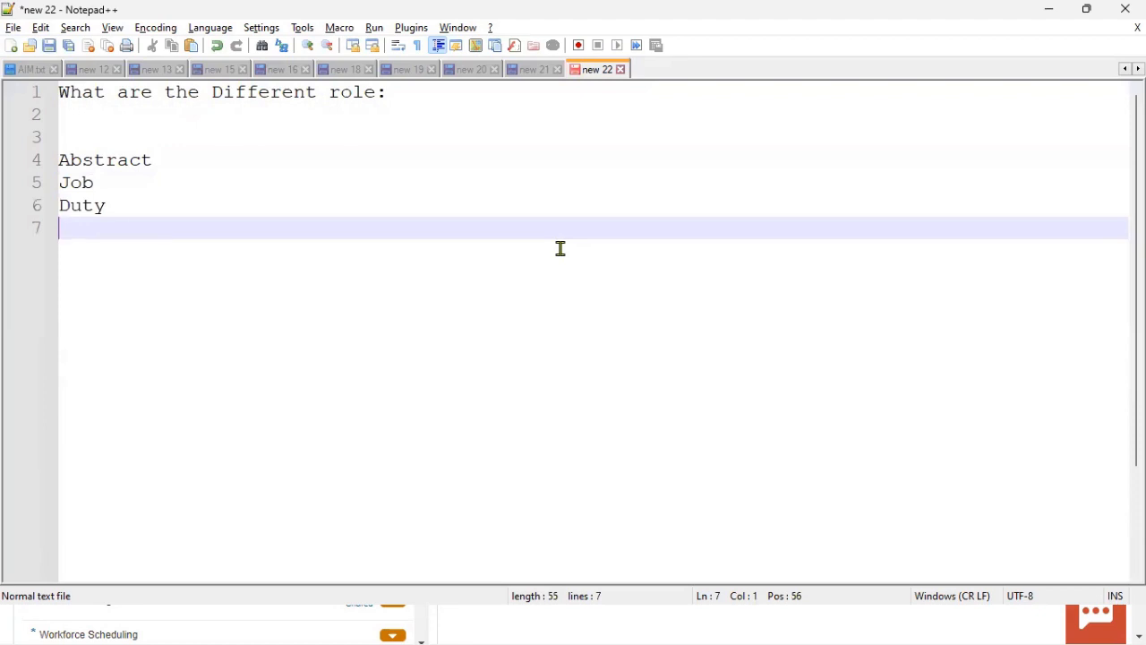
pyautogui.write('Data Role')
pyautogui.press('Return')
pyautogui.press('Return')
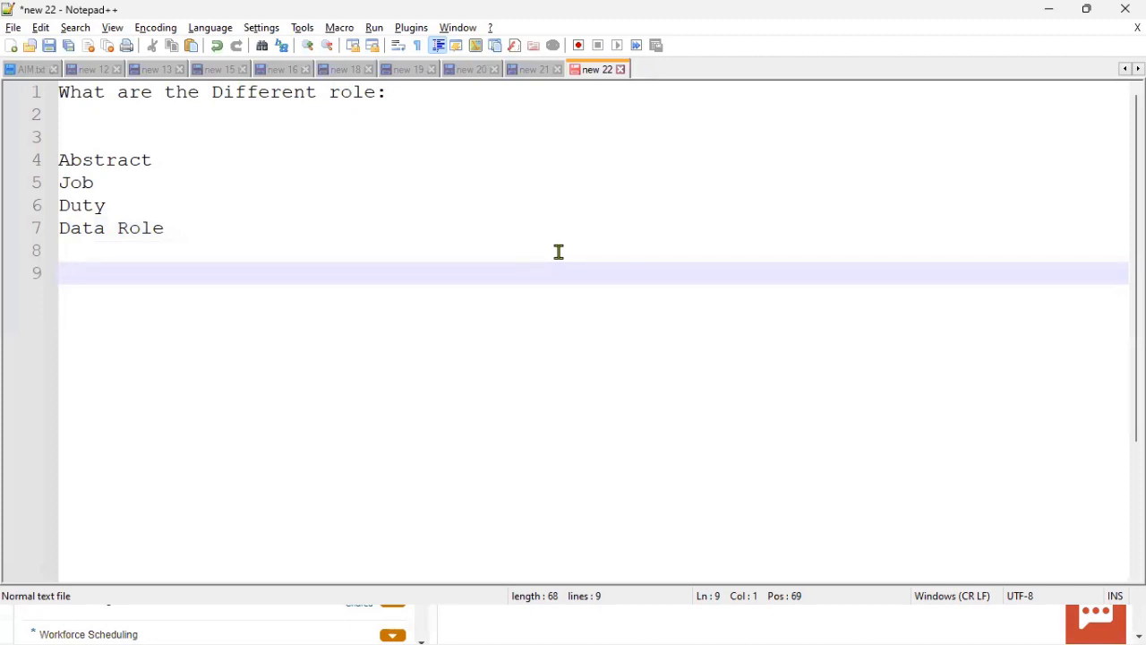
# Step: Highlight Job and Data Role, select the whole role list, then return to the Oracle Setup page
pyautogui.moveTo(99, 183); pyautogui.dragTo(36, 199)
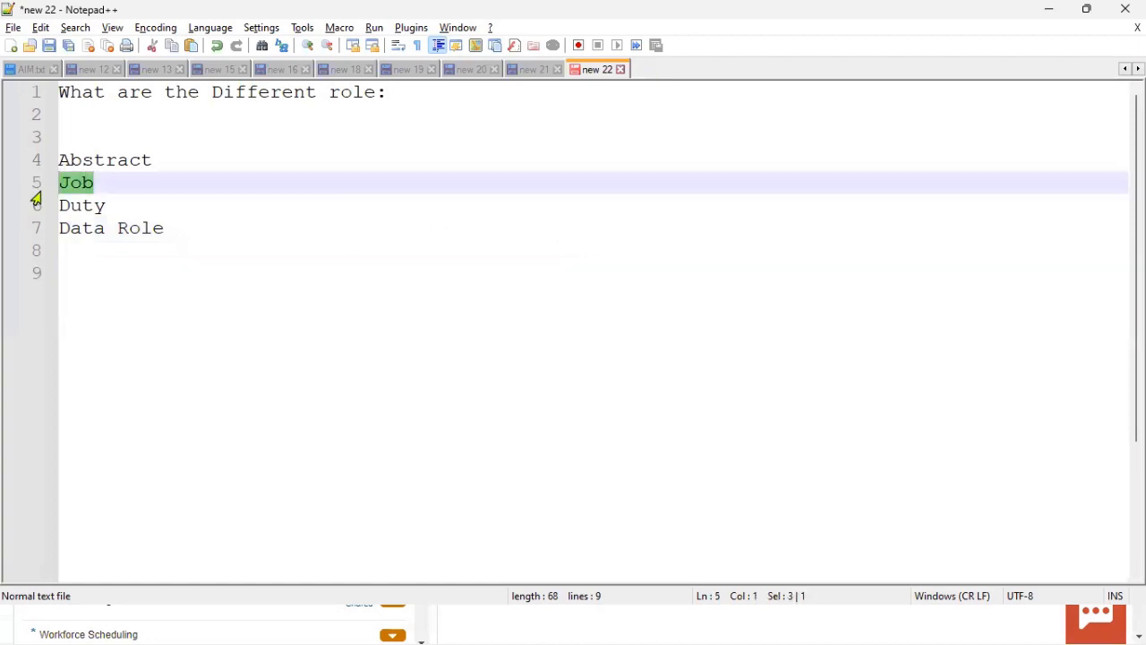
pyautogui.moveTo(189, 227); pyautogui.dragTo(40, 233)
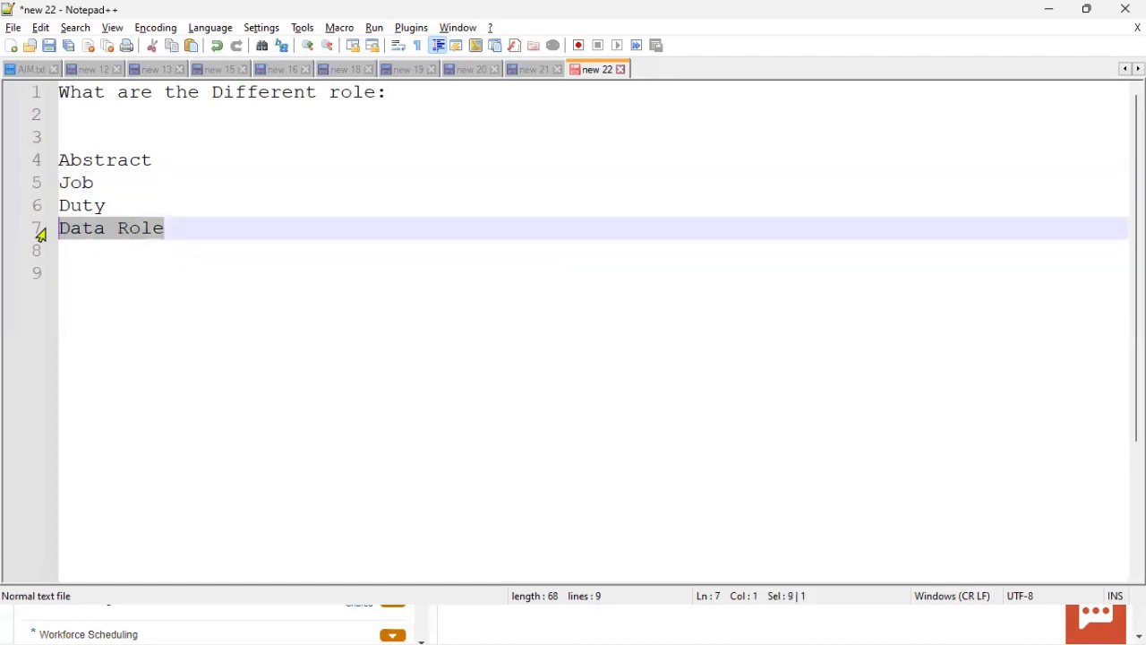
pyautogui.moveTo(107, 183); pyautogui.dragTo(35, 175)
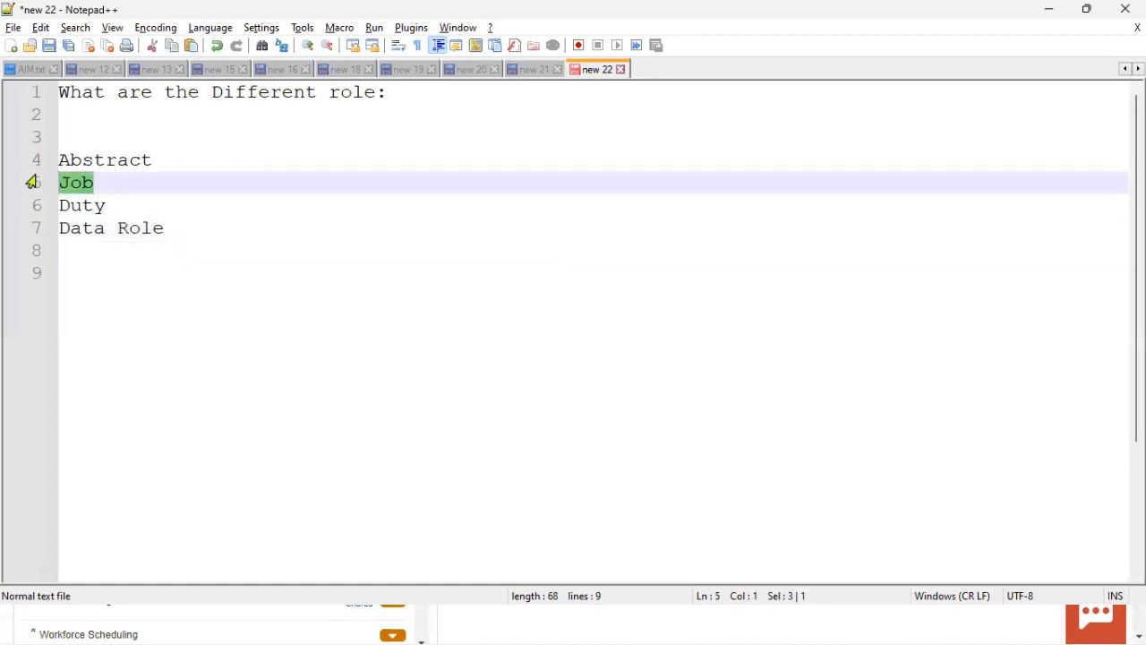
pyautogui.moveTo(187, 227); pyautogui.dragTo(45, 227)
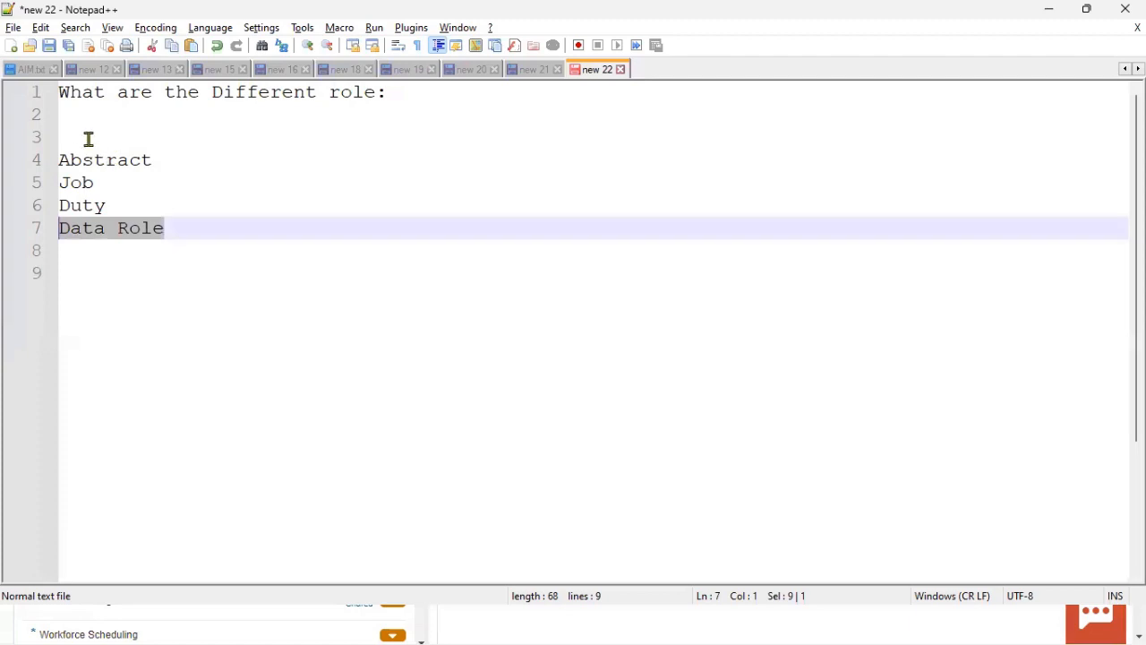
pyautogui.moveTo(87, 139); pyautogui.dragTo(174, 234)
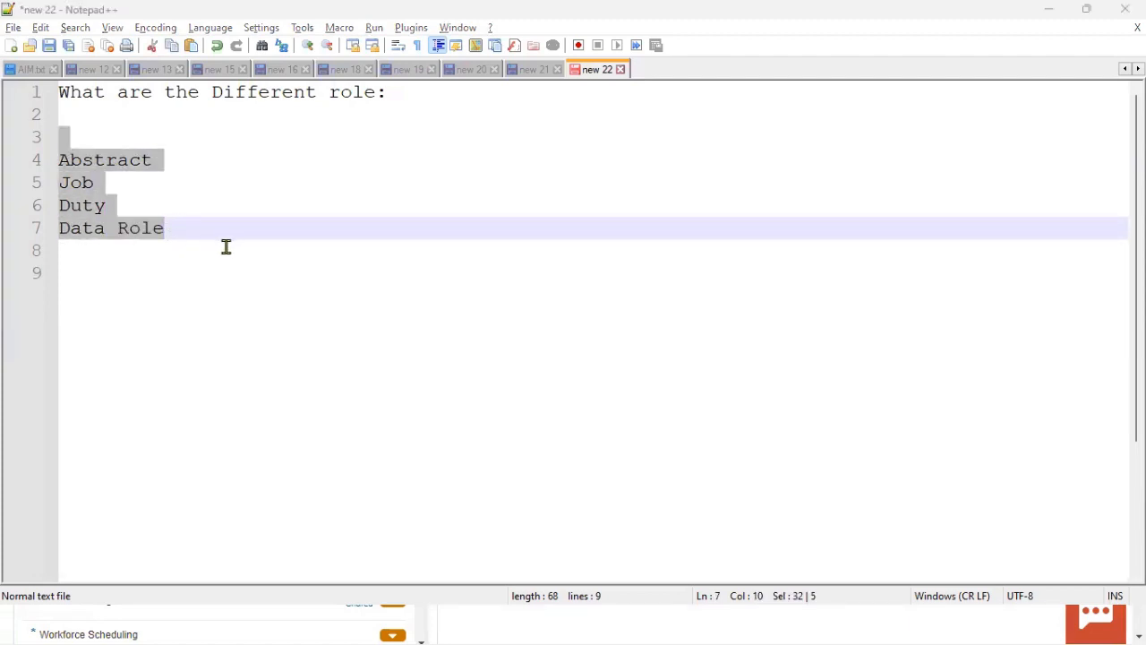
pyautogui.hotkey('alt', 'Tab')
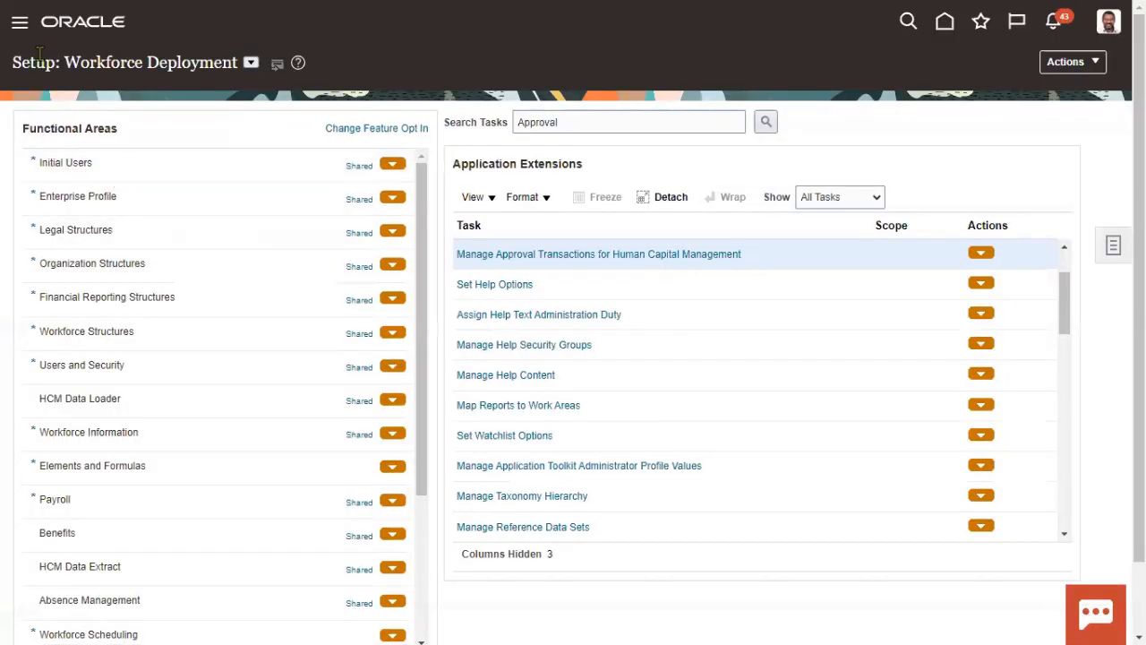
# Step: Open the Security Console from the Navigator's Tools group and dismiss the import warning
pyautogui.click(20, 24)
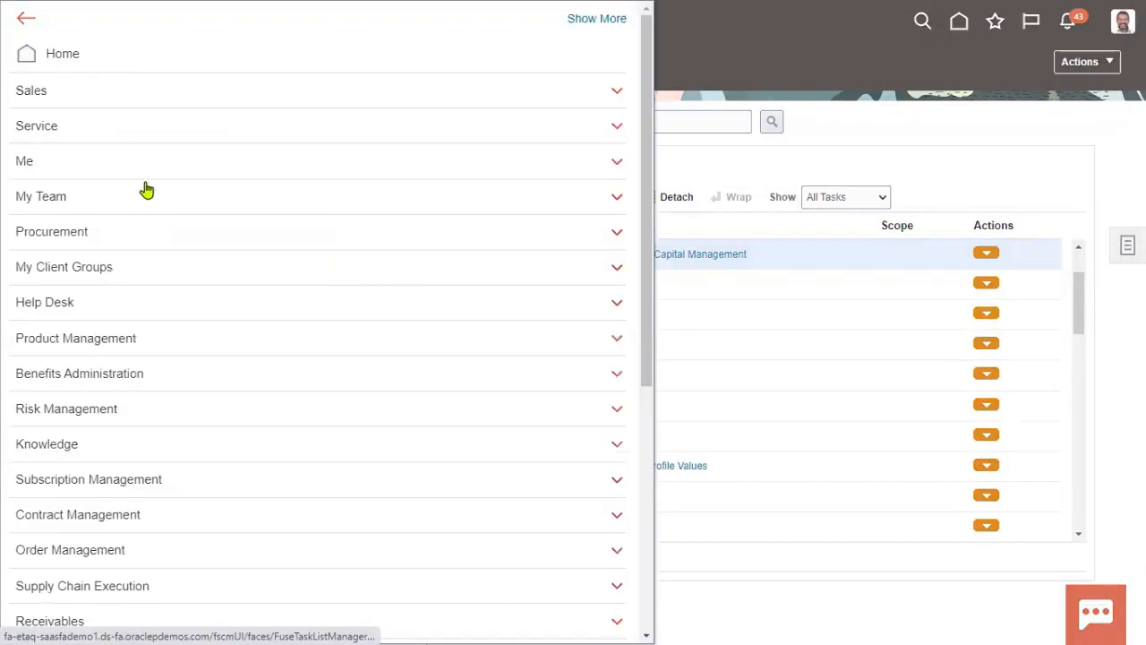
pyautogui.scroll(-6, 353, 535)
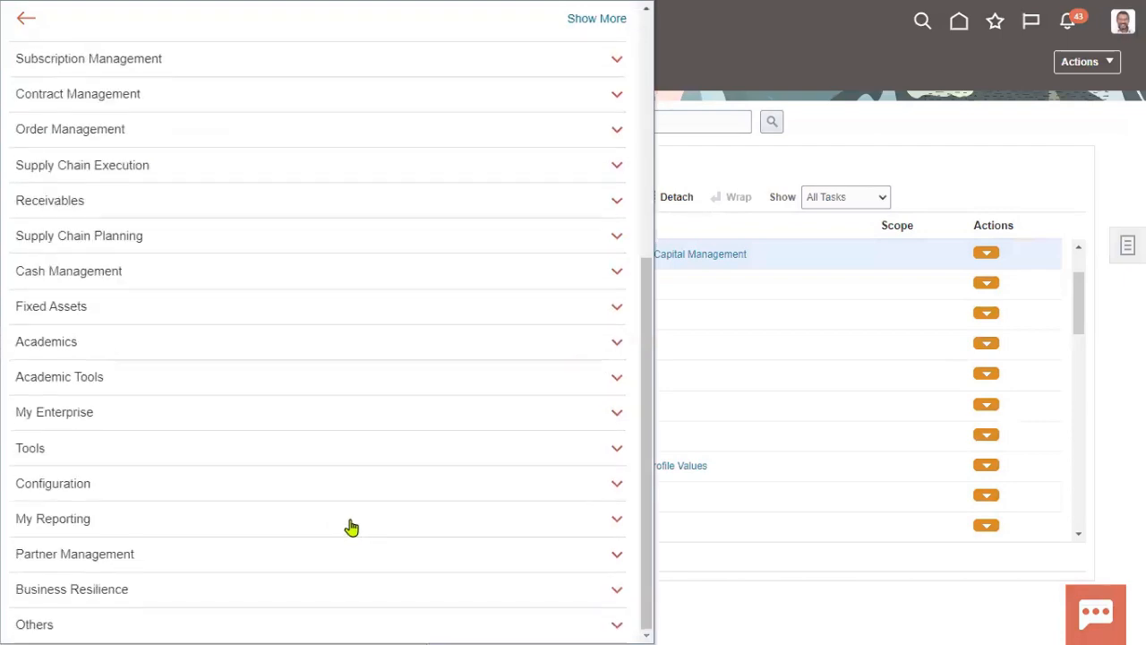
pyautogui.click(154, 450)
pyautogui.scroll(-3, 297, 440)
pyautogui.click(304, 342)
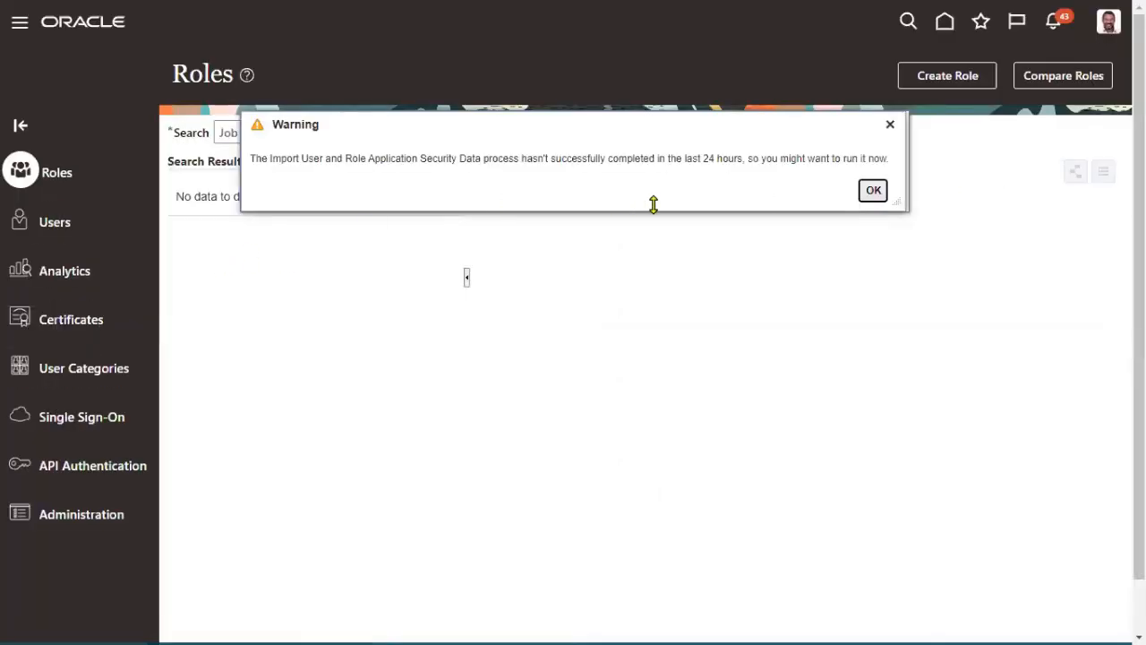
pyautogui.click(870, 191)
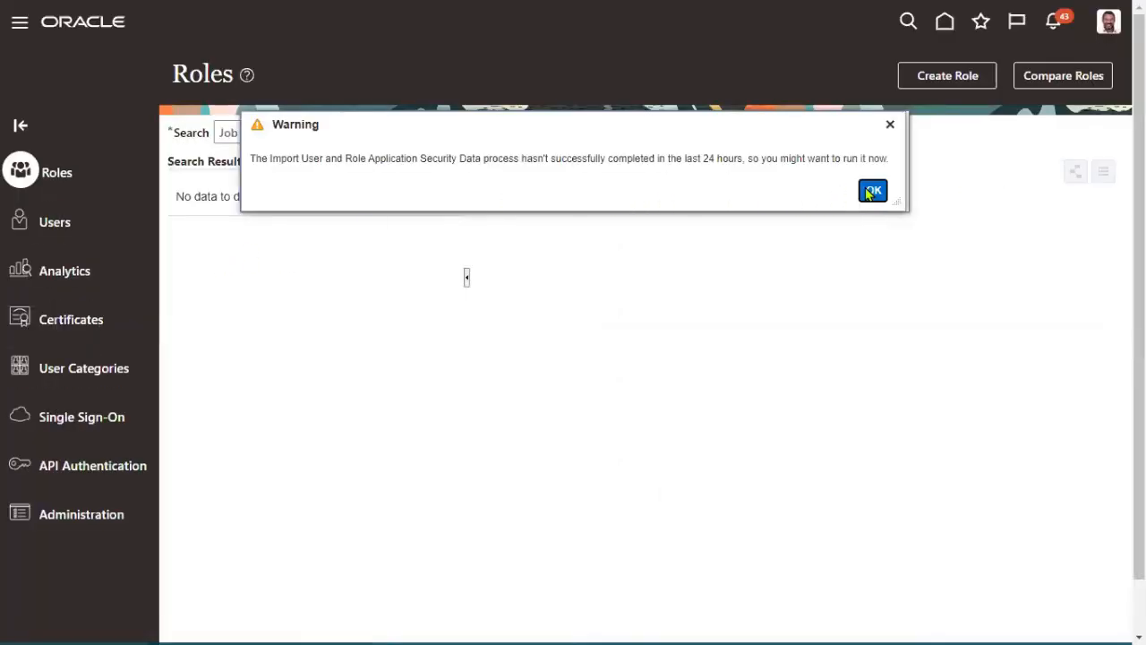
# Step: Go from Users to the Roles page and show the role-type search options
pyautogui.click(55, 222)
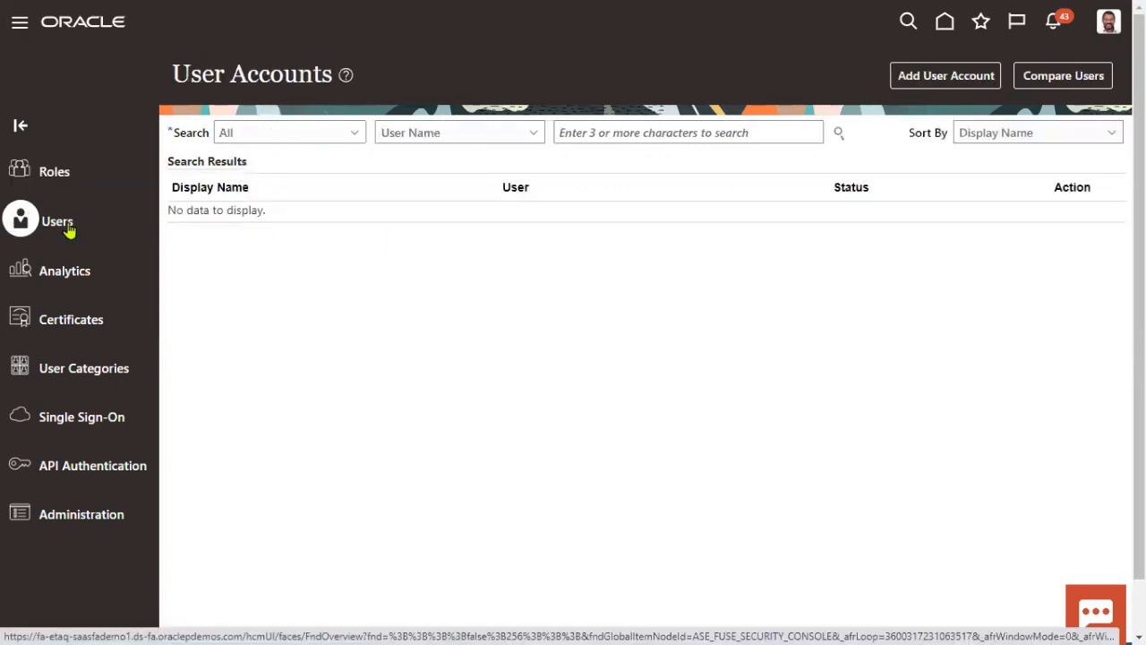
pyautogui.click(51, 174)
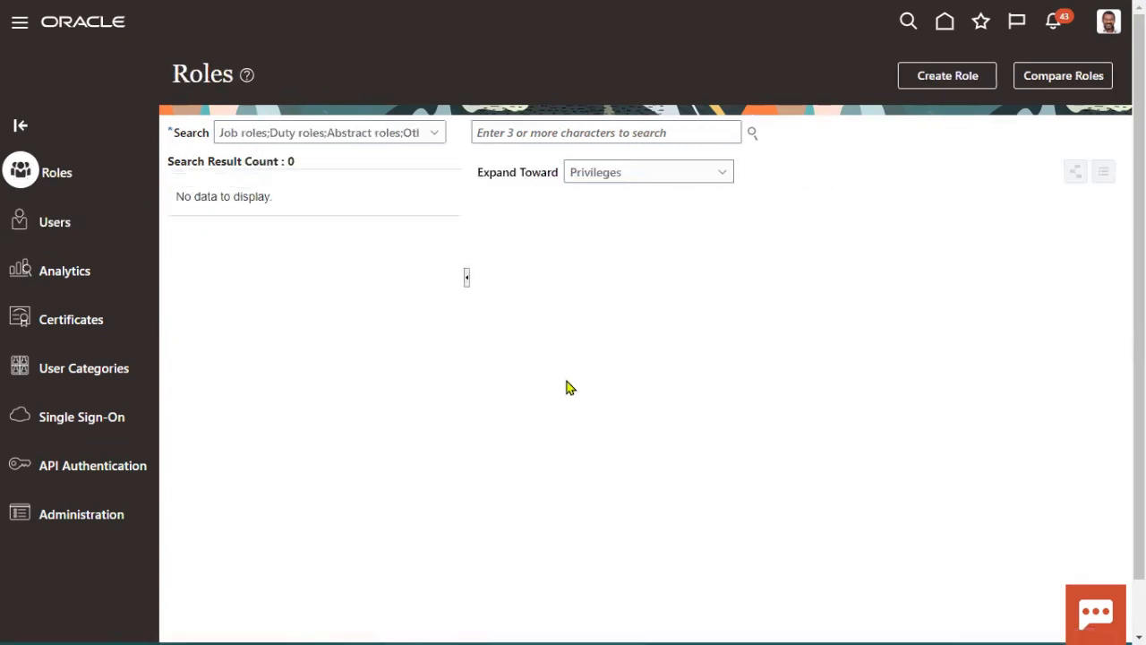
pyautogui.click(434, 134)
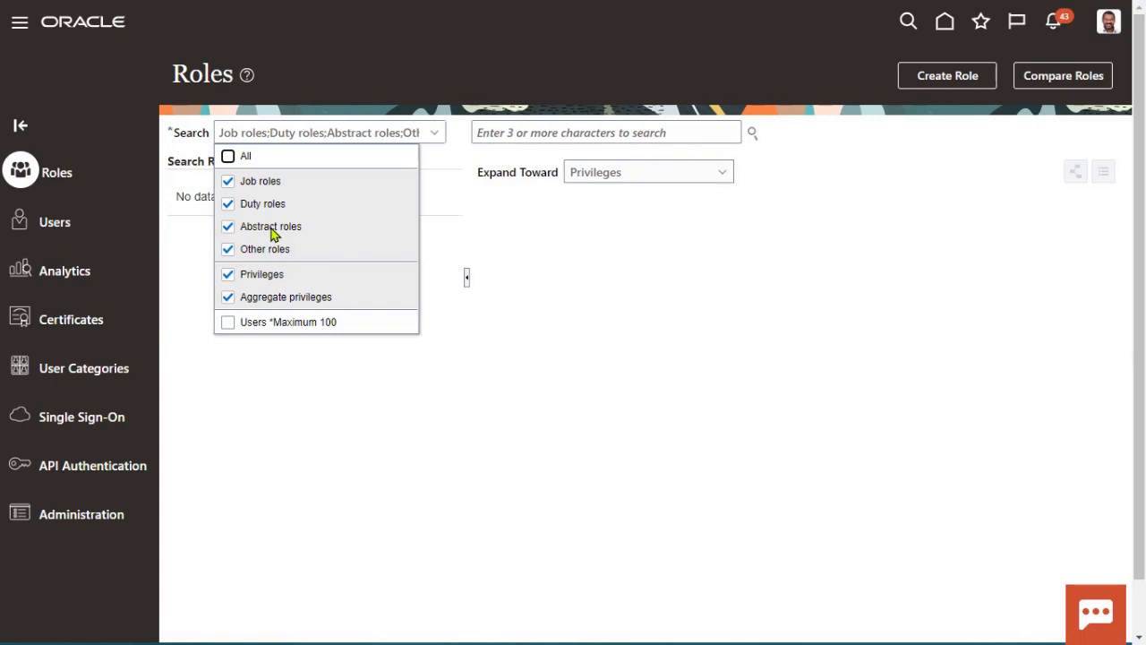
# Step: Back in Notepad++, clear the selection and bookmark the Abstract line (line 4)
pyautogui.hotkey('alt', 'Tab')
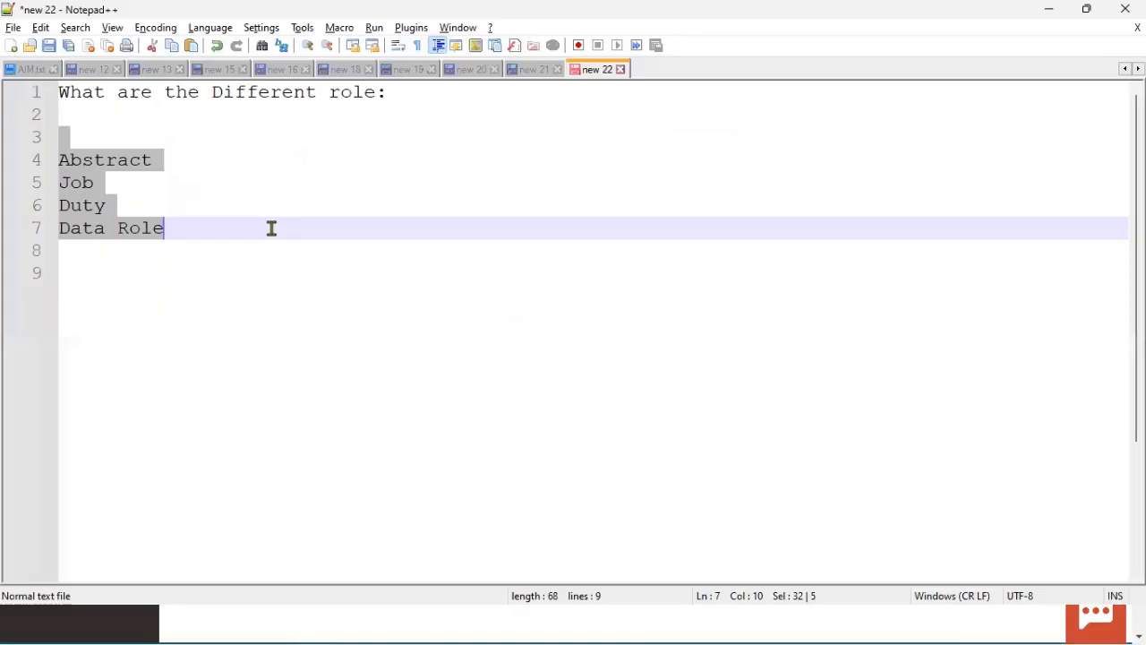
pyautogui.click(224, 193)
pyautogui.click(51, 159)
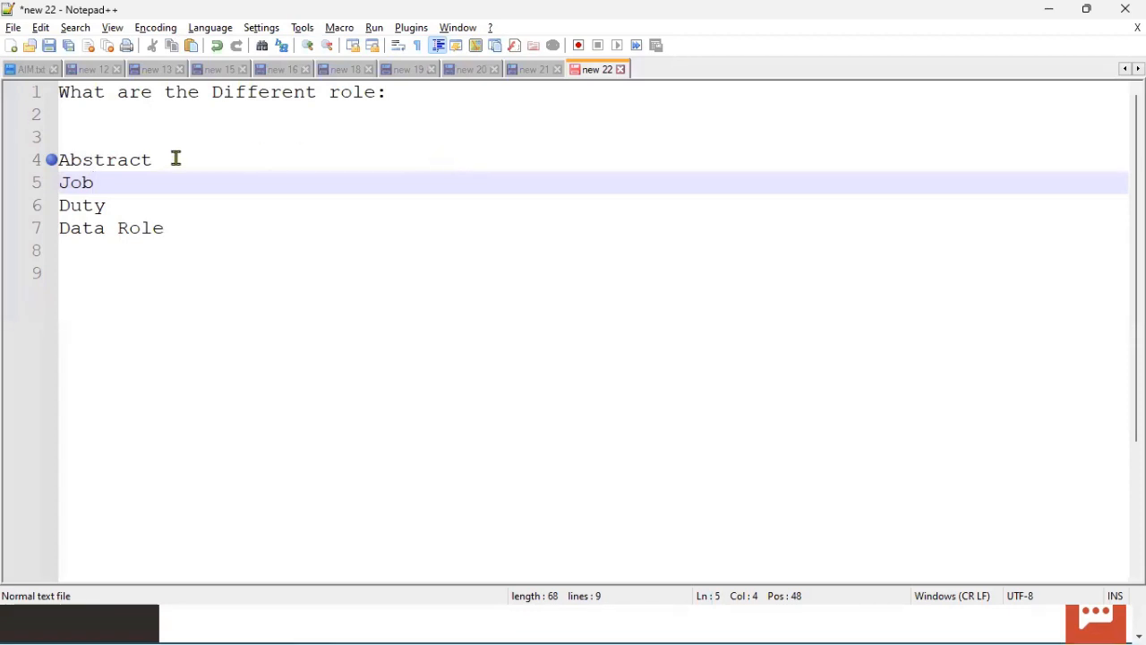
# Step: Add ': Employee' after Abstract, with Contingent Worker and Line Manager on indented lines below
pyautogui.moveTo(176, 159); pyautogui.dragTo(43, 159)
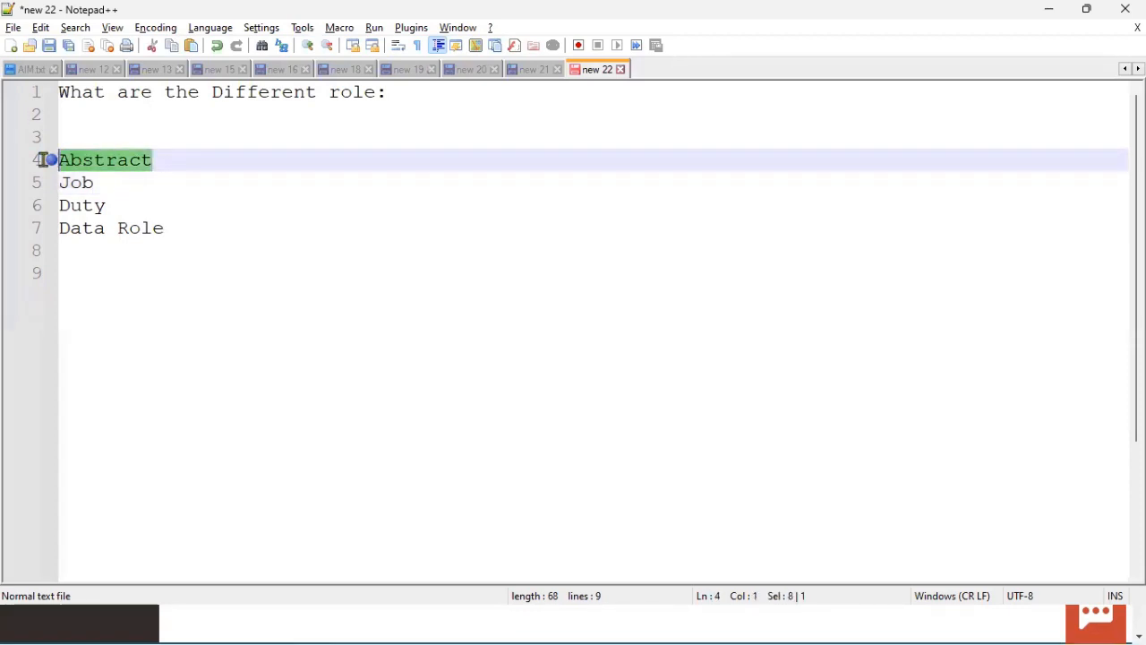
pyautogui.click(287, 158)
pyautogui.write(': ')
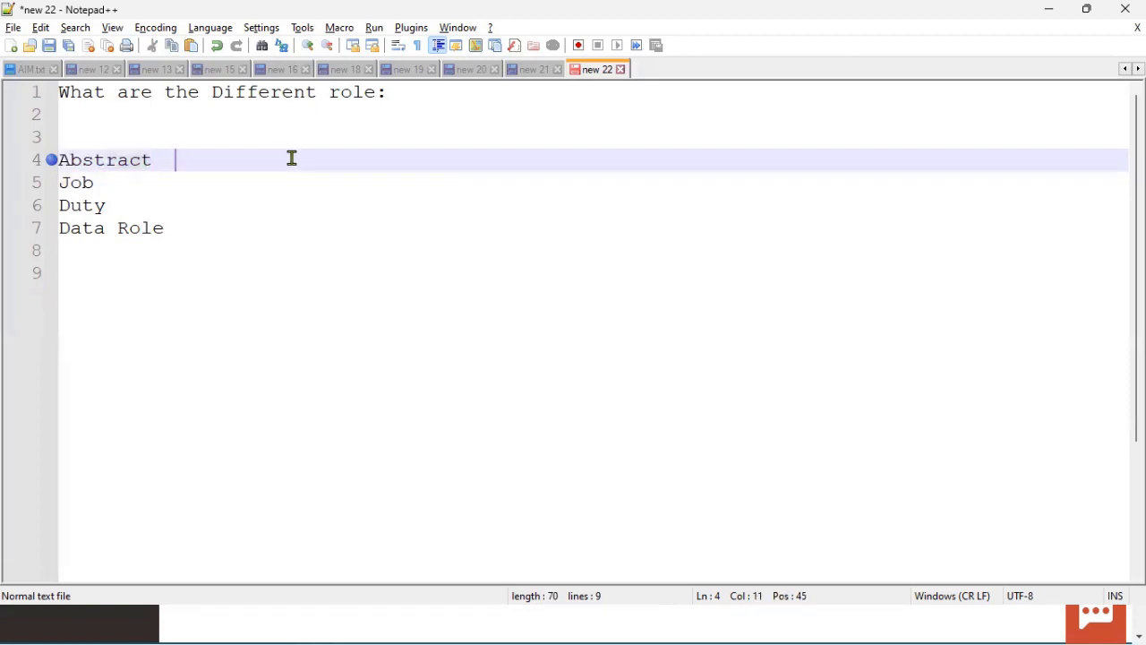
pyautogui.write('Employee')
pyautogui.press('Return')
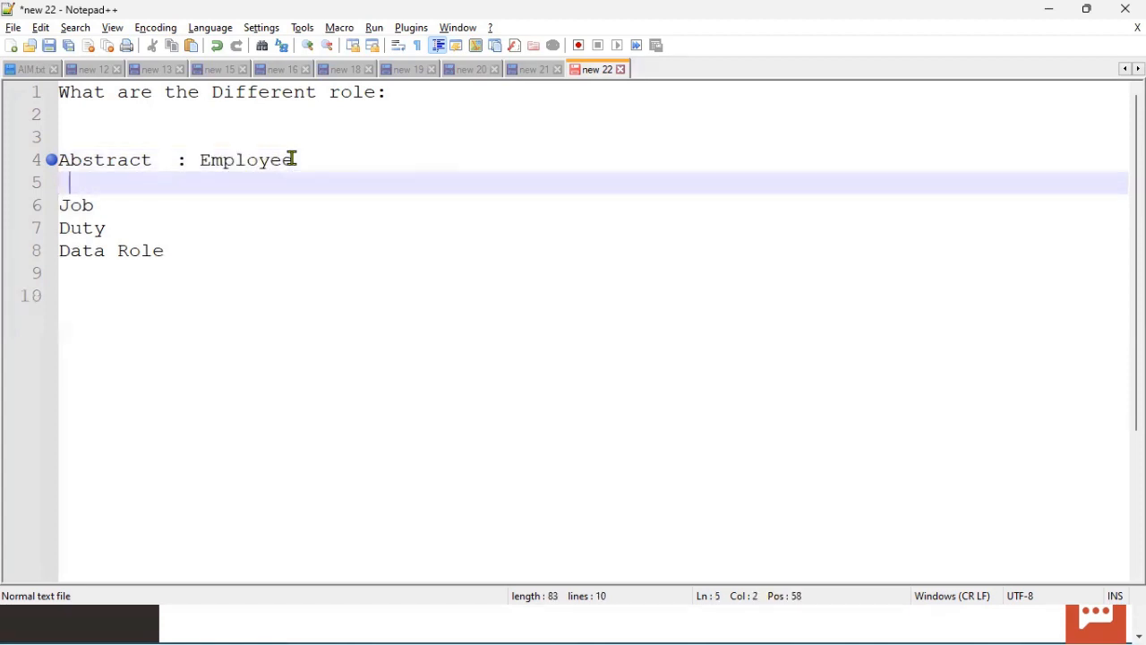
pyautogui.press('BackSpace')
pyautogui.write('Contingent W')
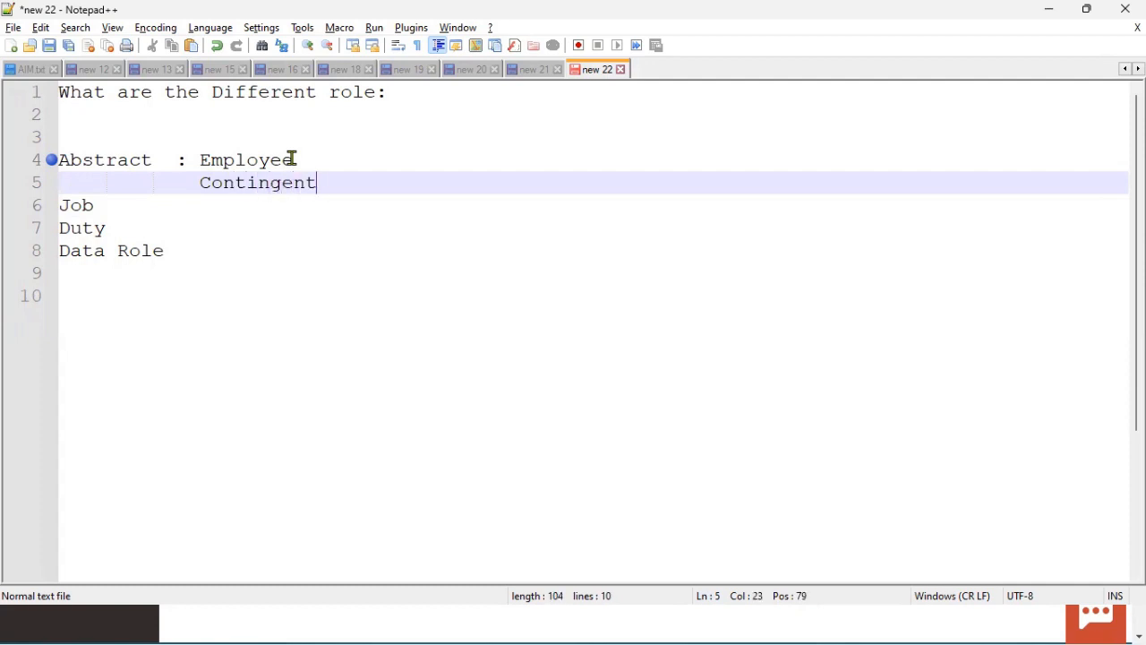
pyautogui.write('ker')
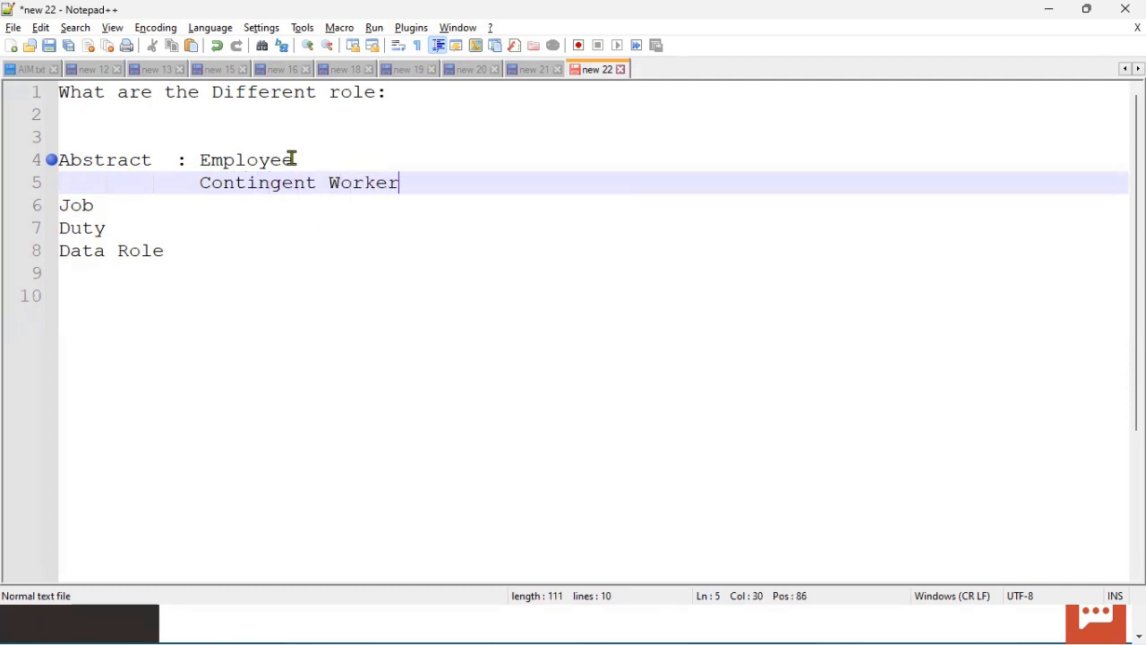
pyautogui.press('Return')
pyautogui.write('Line Manager')
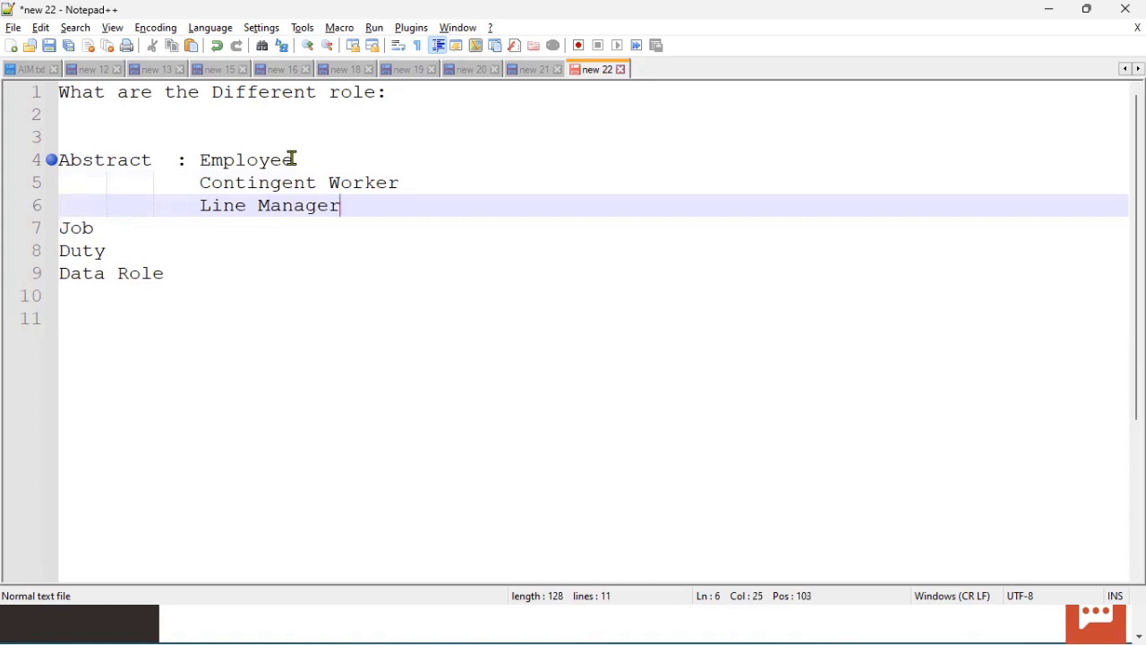
pyautogui.press('Return')
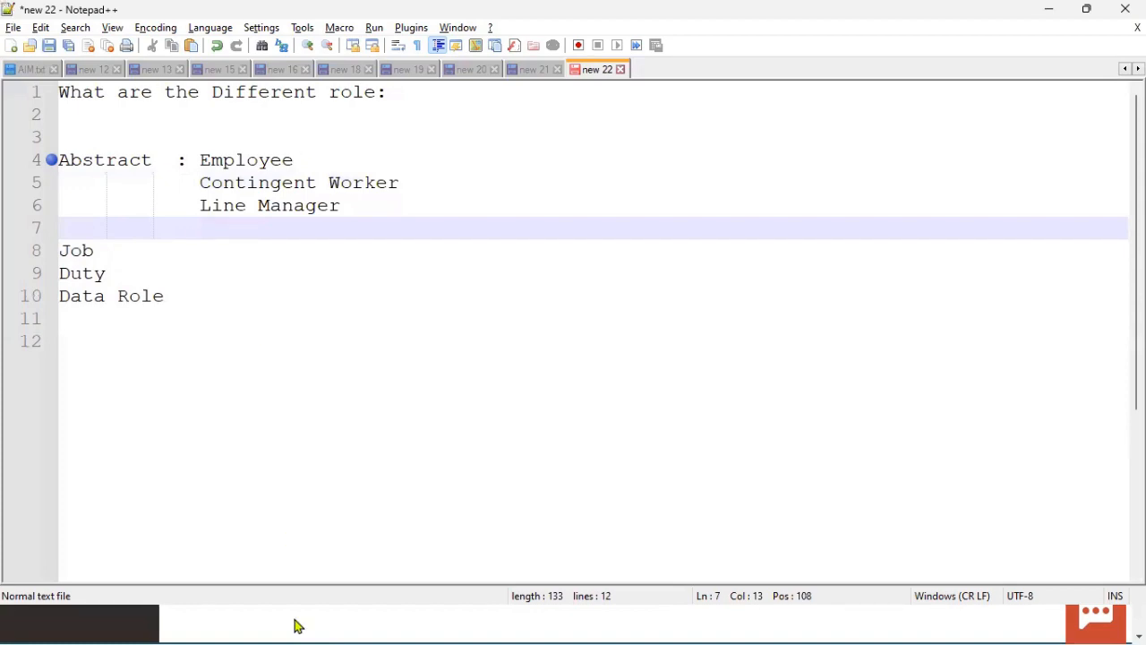
# Step: On the Oracle Roles page, limit the role search to Abstract roles only
pyautogui.click(131, 626)
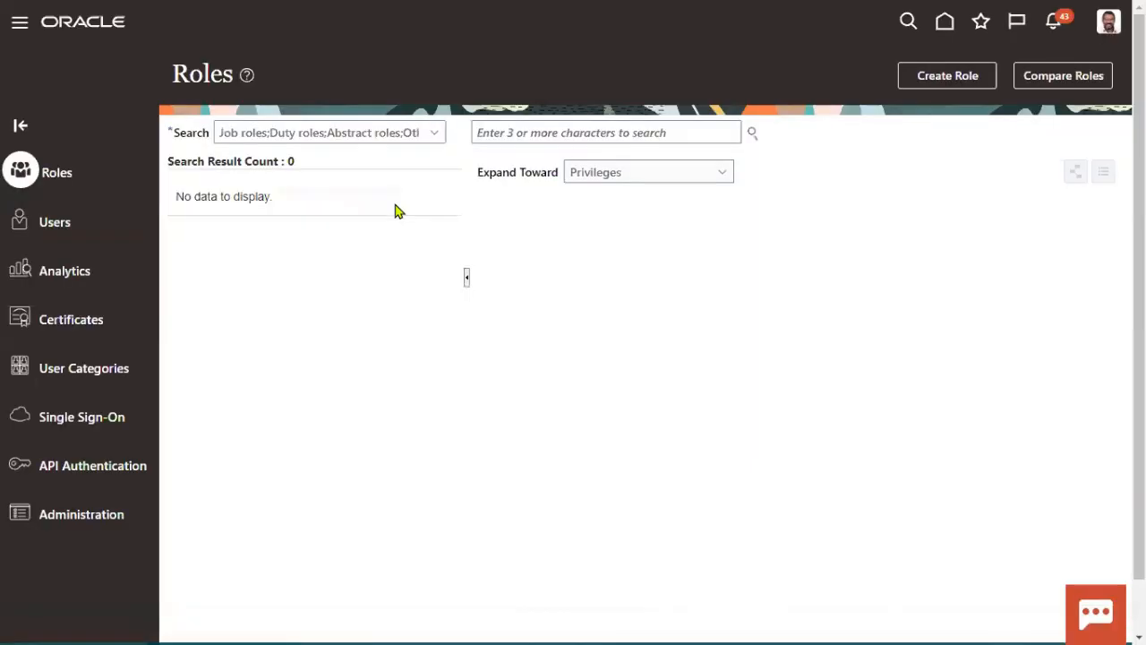
pyautogui.click(437, 136)
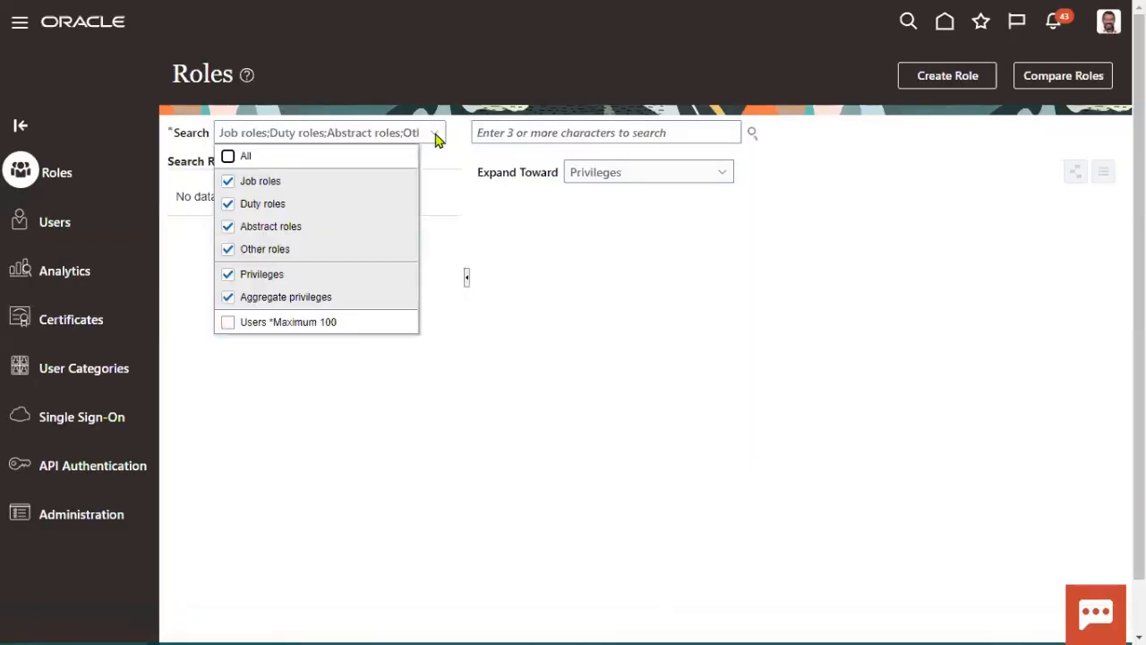
pyautogui.click(228, 156)
pyautogui.click(228, 156)
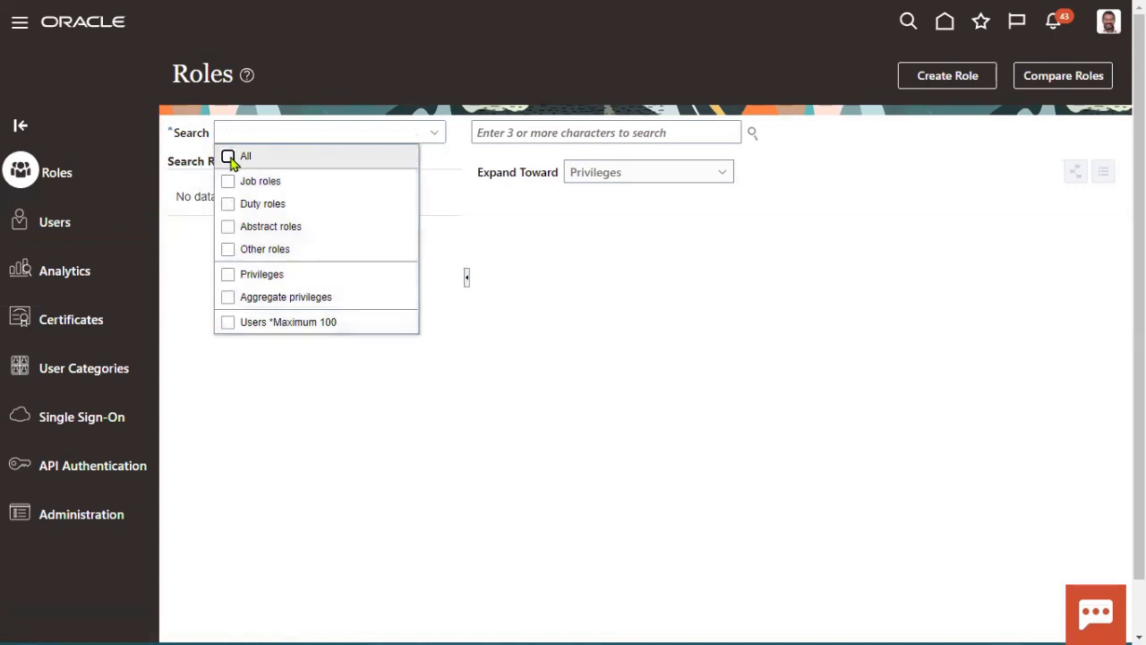
pyautogui.click(230, 228)
pyautogui.click(521, 238)
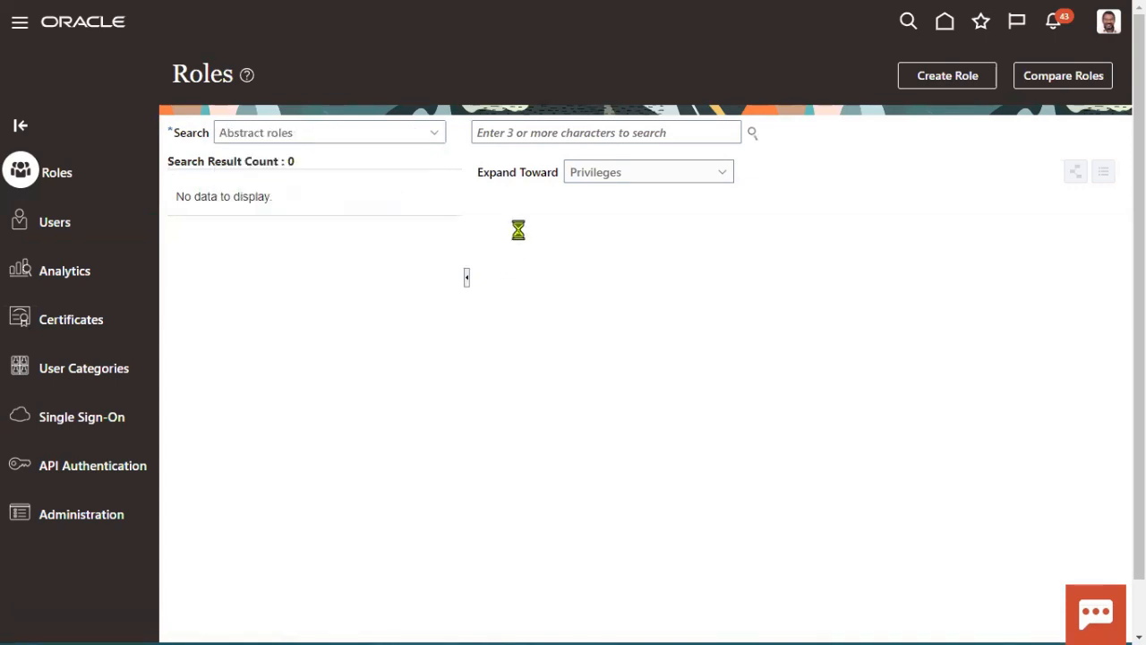
# Step: Search 'Empl' and pick the Employee abstract role from the suggestions
pyautogui.click(556, 132)
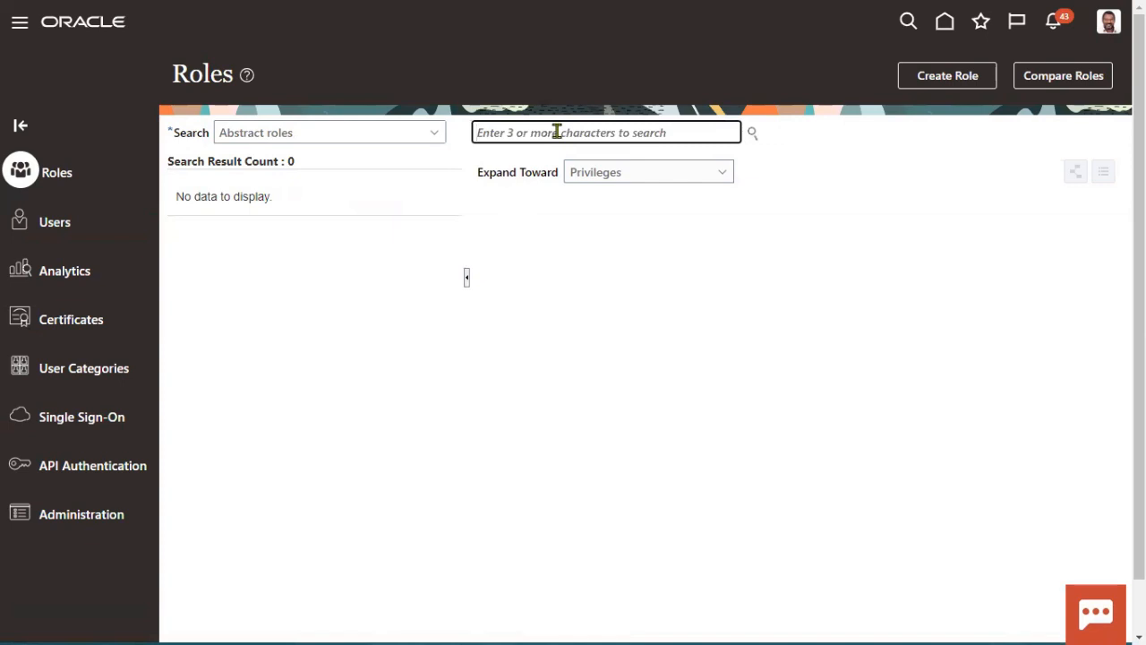
pyautogui.write('Empl')
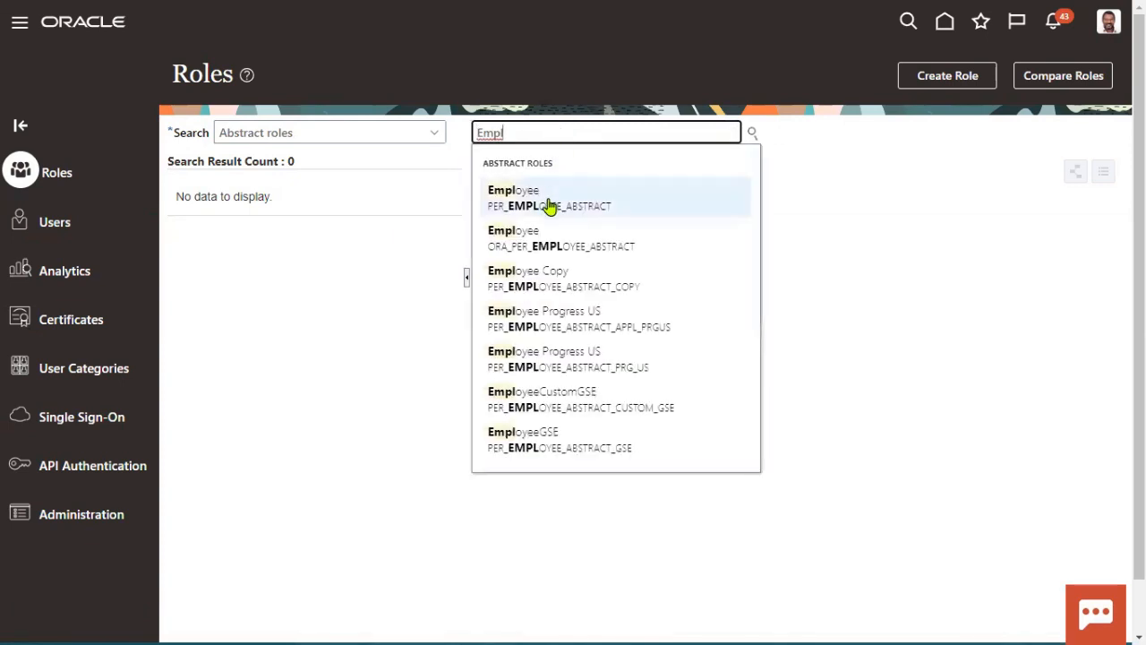
pyautogui.click(546, 196)
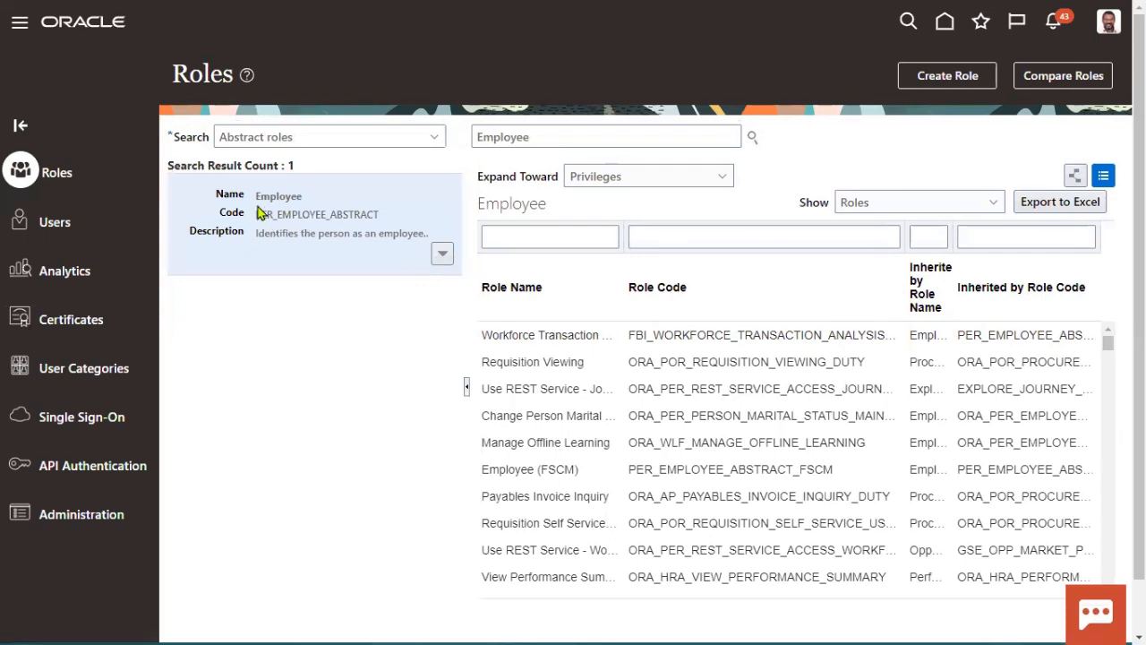
# Step: Highlight the Employee role name and code PER_EMPLOYEE_ABSTRACT, then show its actions menu
pyautogui.moveTo(254, 191); pyautogui.dragTo(380, 214)
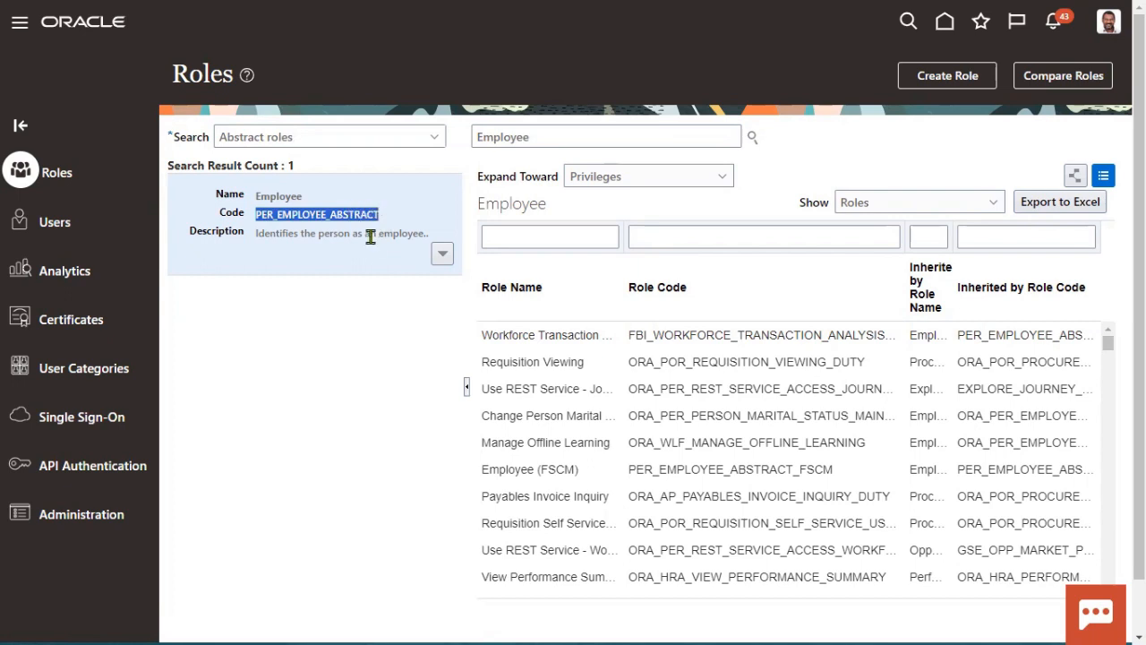
pyautogui.click(358, 246)
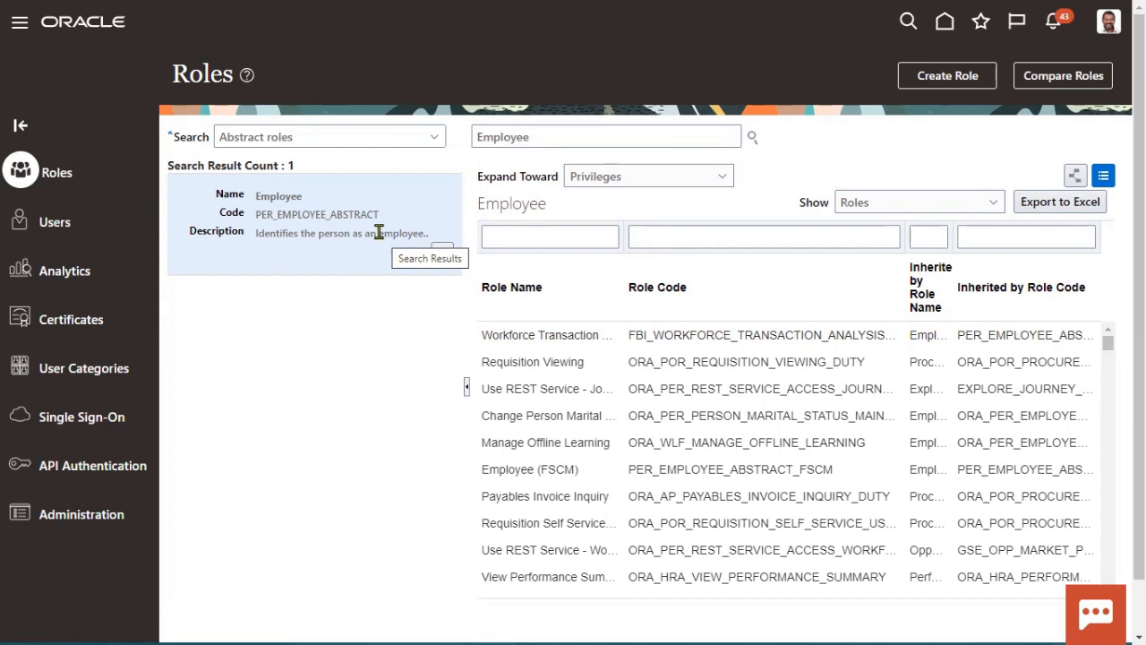
pyautogui.click(440, 258)
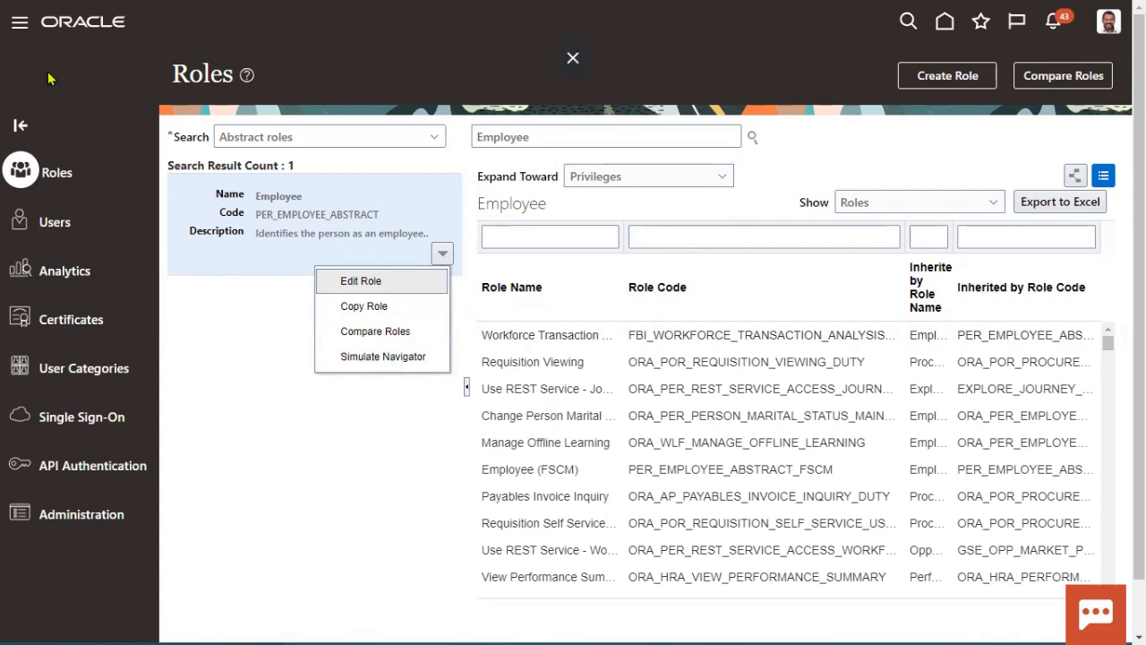
# Step: Close the Employee role's actions menu by clicking an empty area
pyautogui.click(256, 297)
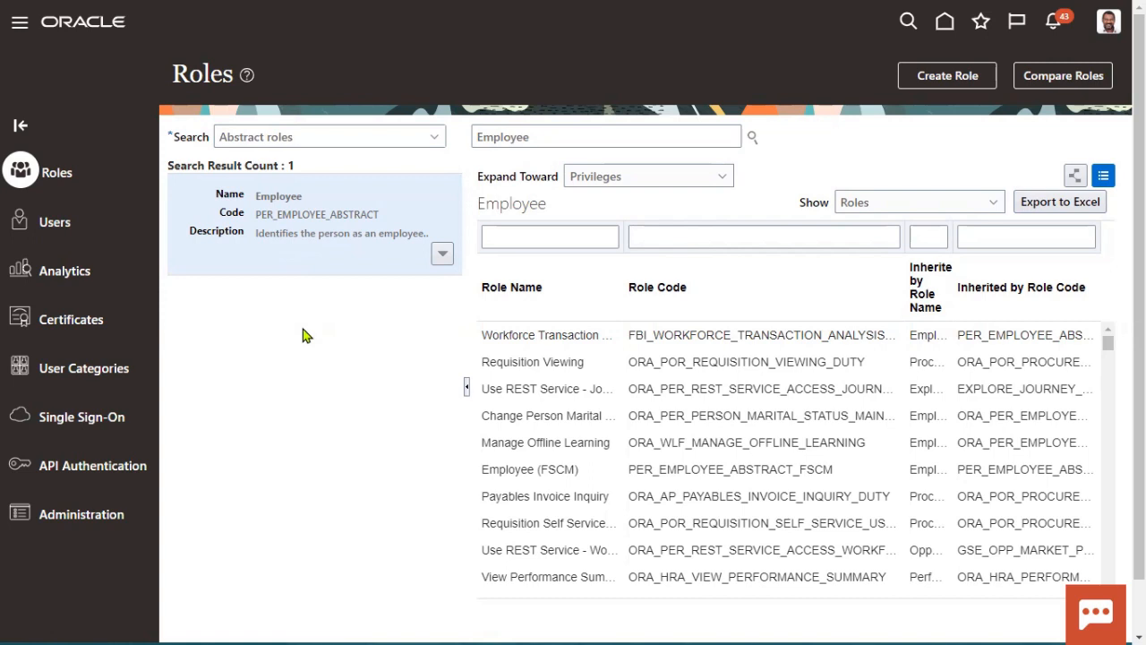
pyautogui.click(17, 27)
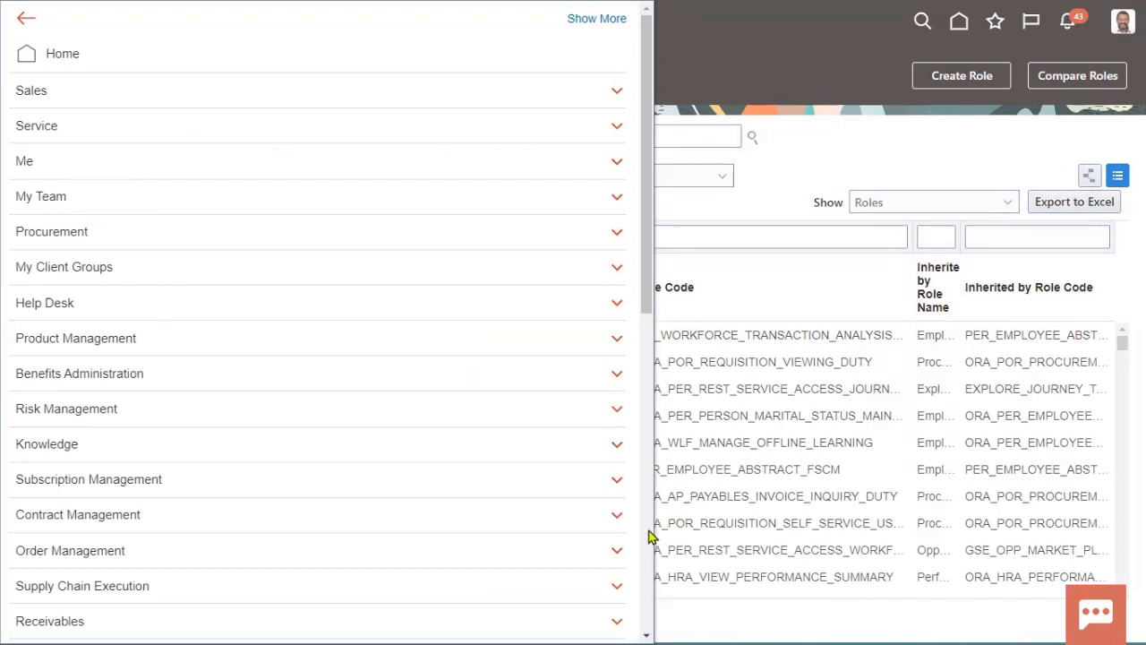
pyautogui.scroll(-6, 651, 536)
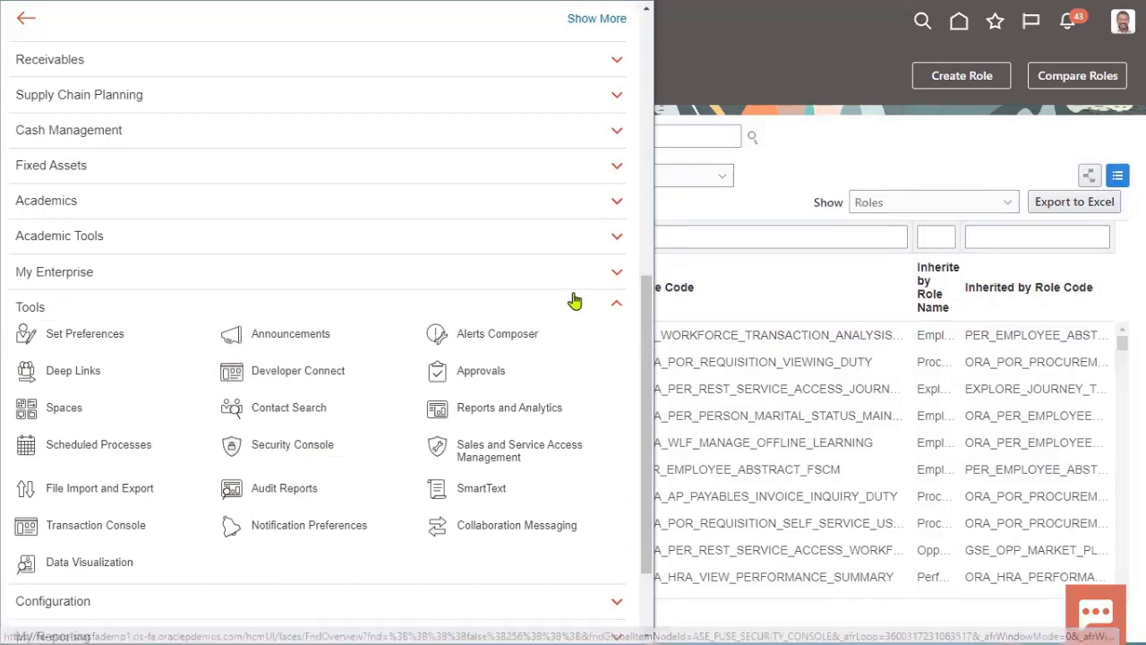
pyautogui.click(763, 192)
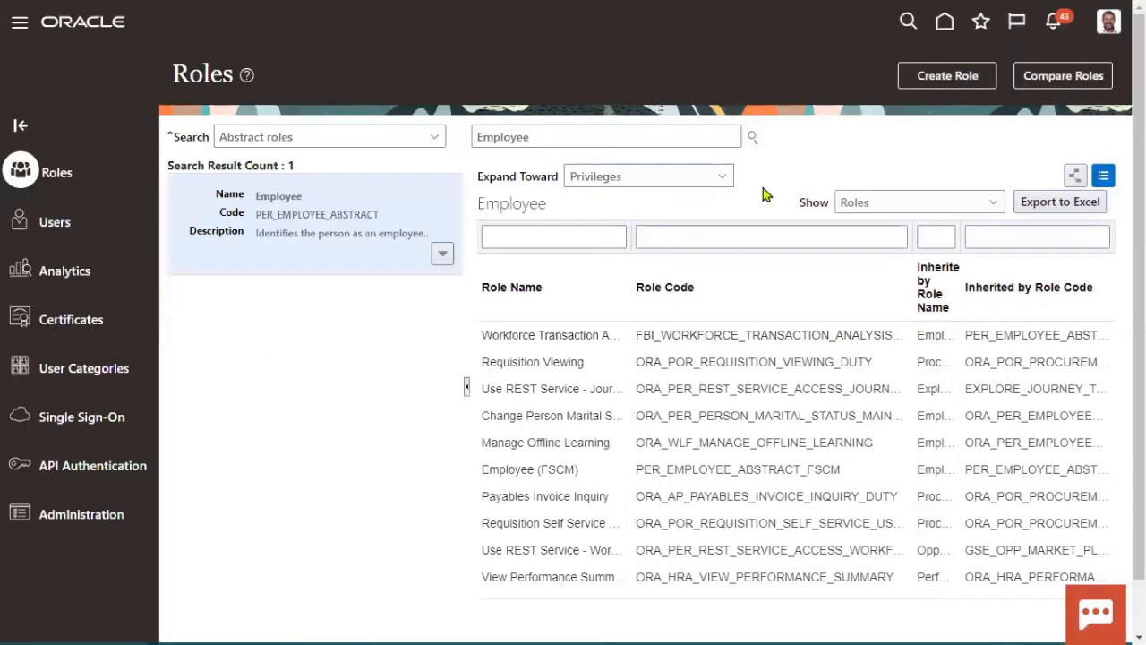
# Step: Show the Employee role's actions menu again, then switch to the Notepad++ notes
pyautogui.click(442, 254)
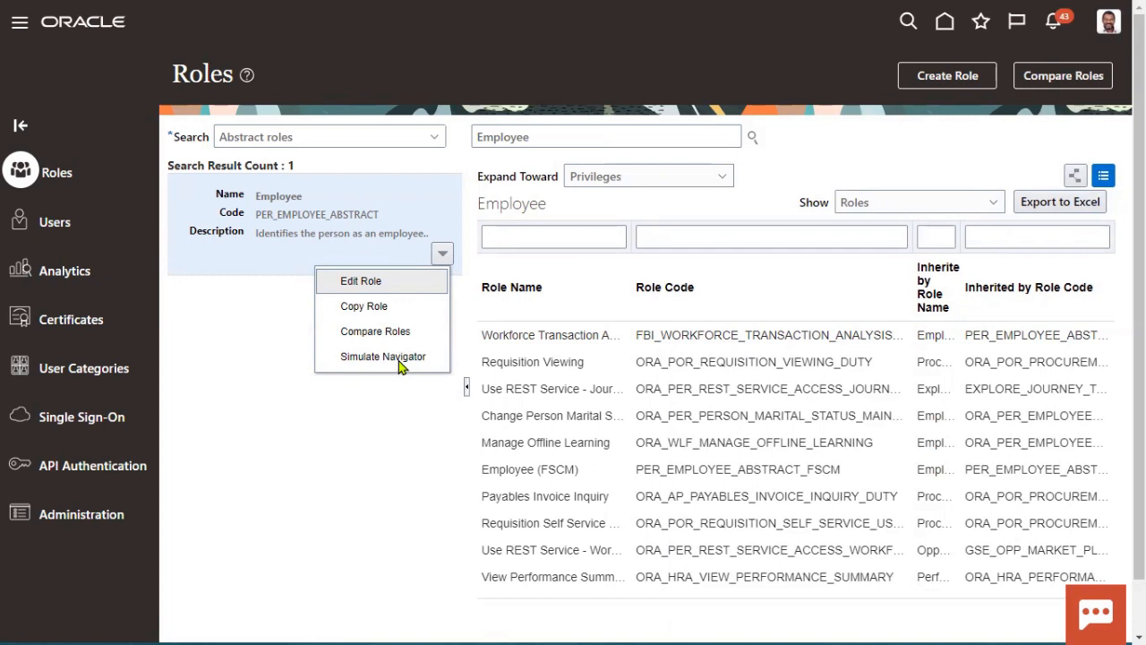
pyautogui.hotkey('alt', 'Tab')
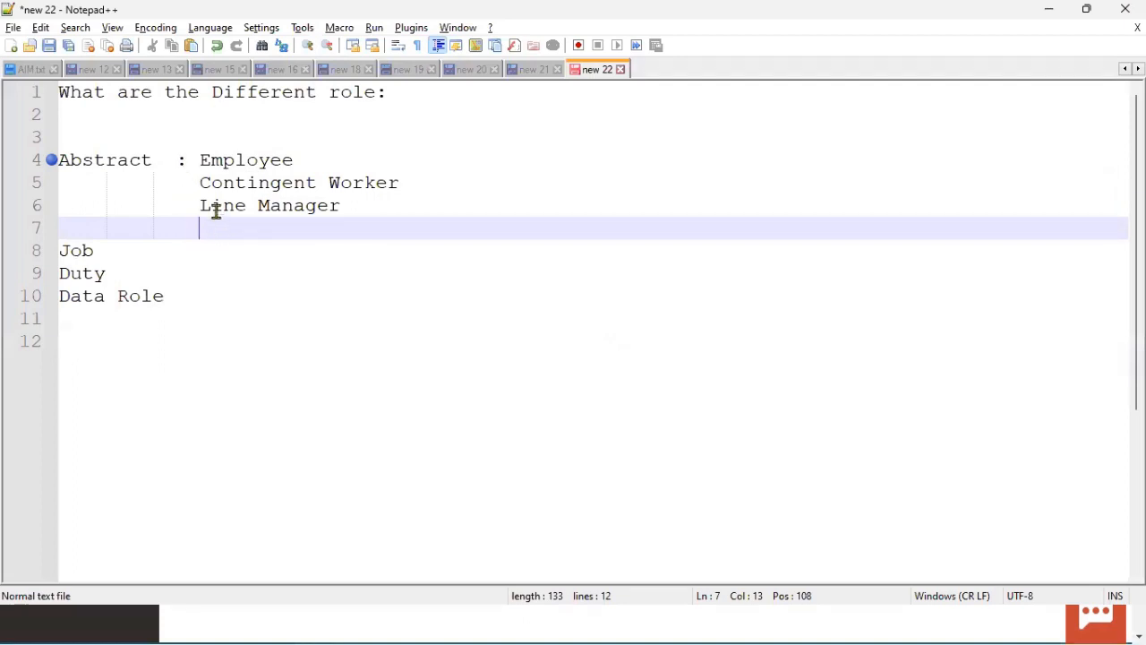
pyautogui.moveTo(200, 160); pyautogui.dragTo(357, 199)
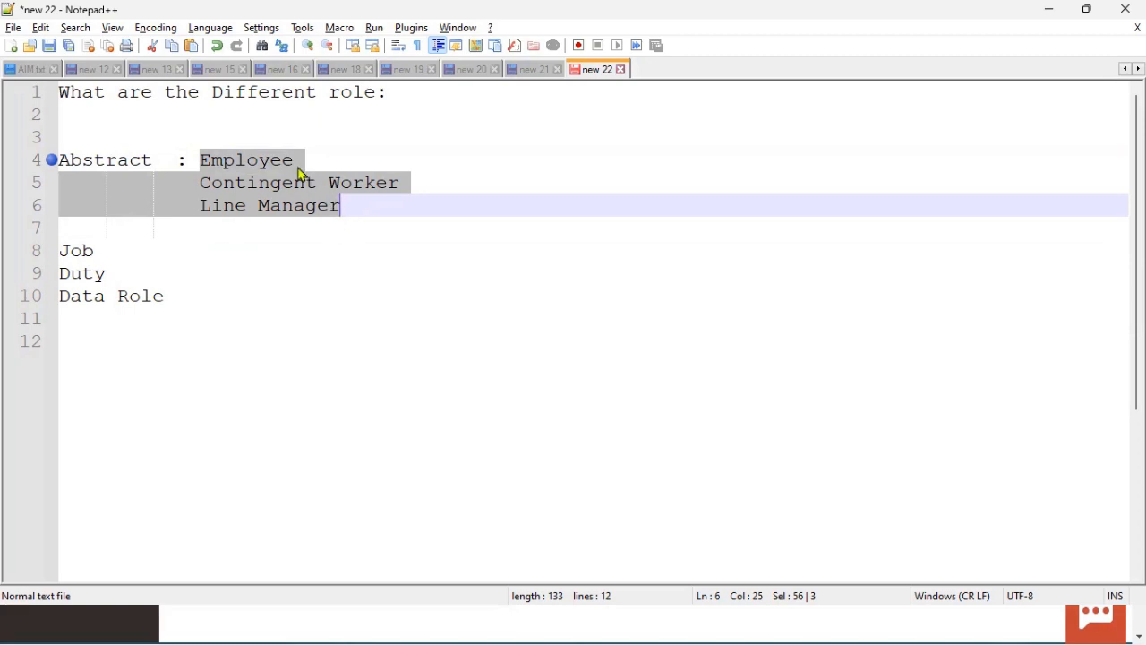
pyautogui.click(404, 145)
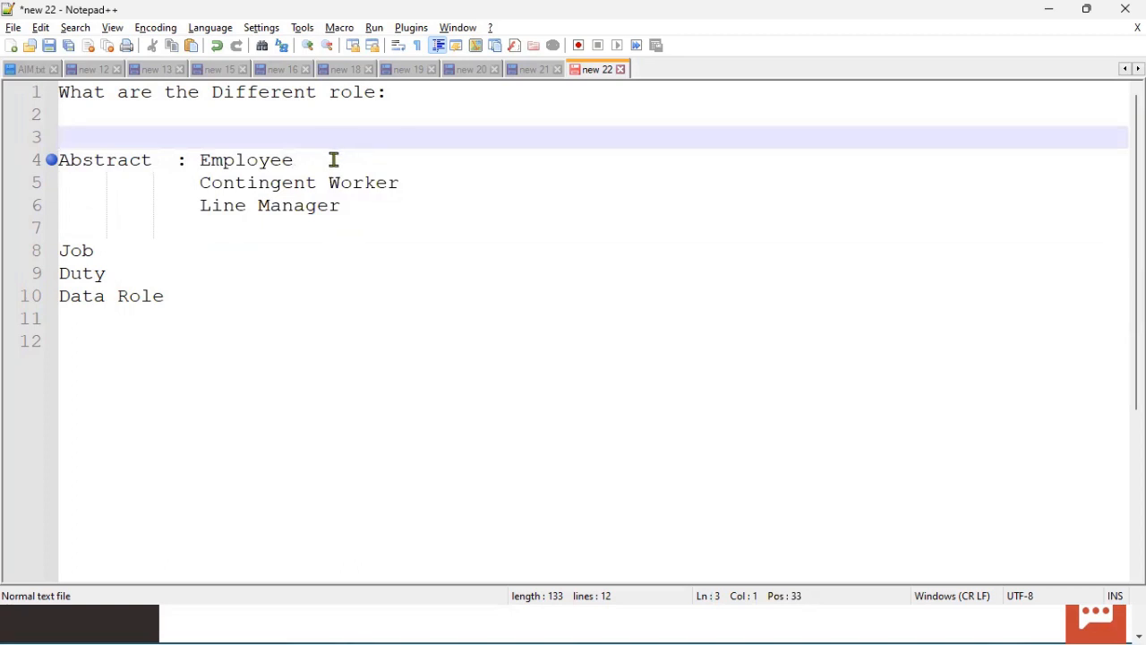
pyautogui.moveTo(200, 160); pyautogui.dragTo(294, 159)
pyautogui.moveTo(200, 183); pyautogui.dragTo(409, 180)
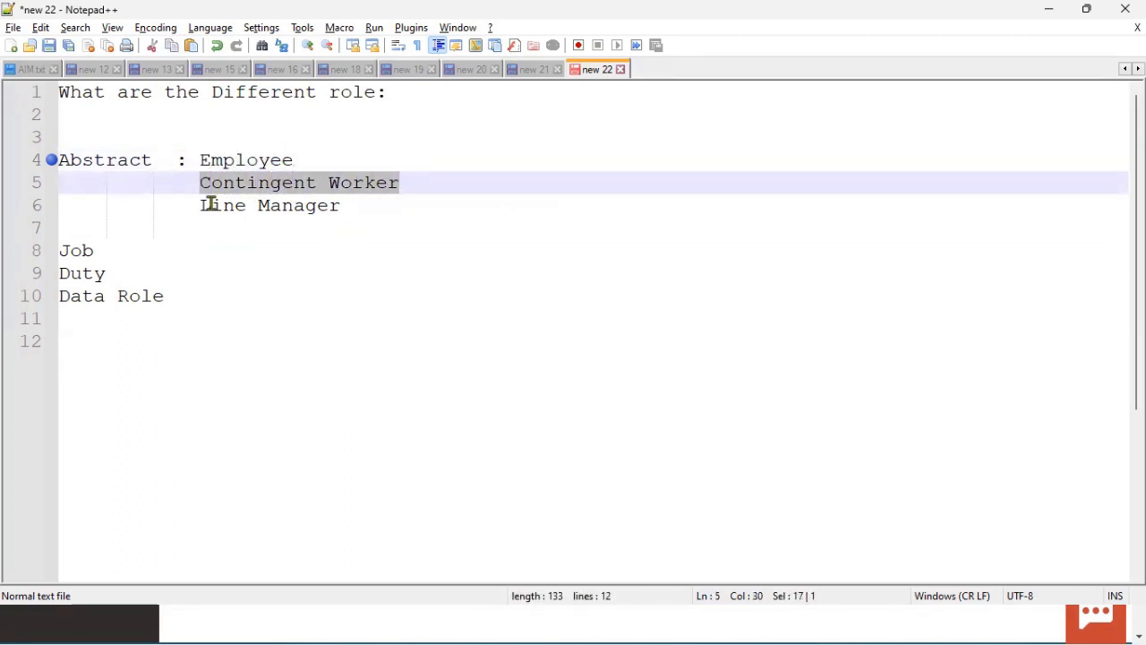
pyautogui.moveTo(198, 205); pyautogui.dragTo(339, 205)
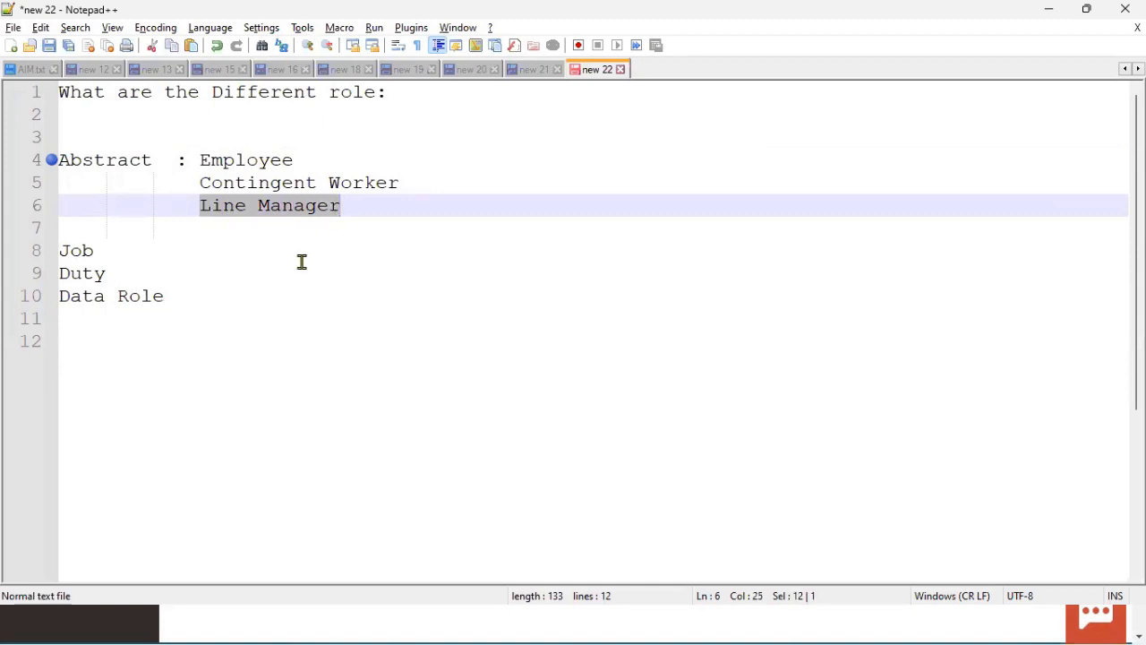
# Step: Open Navigator > My Client Groups > New Person and start the Hire an Employee task
pyautogui.click(143, 625)
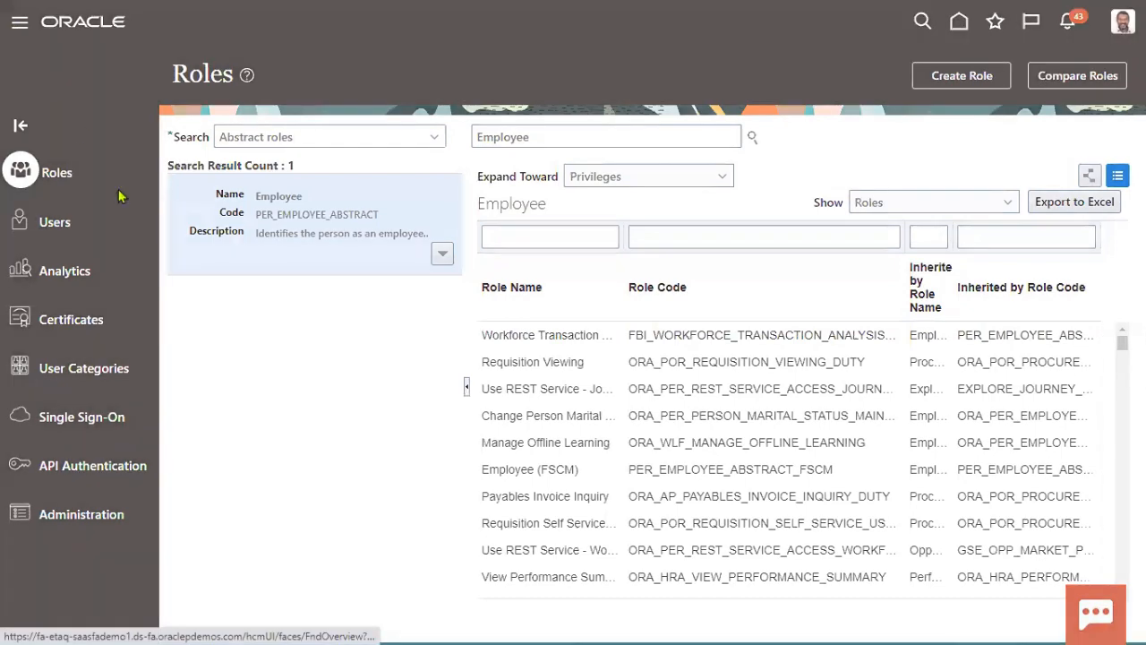
pyautogui.click(20, 22)
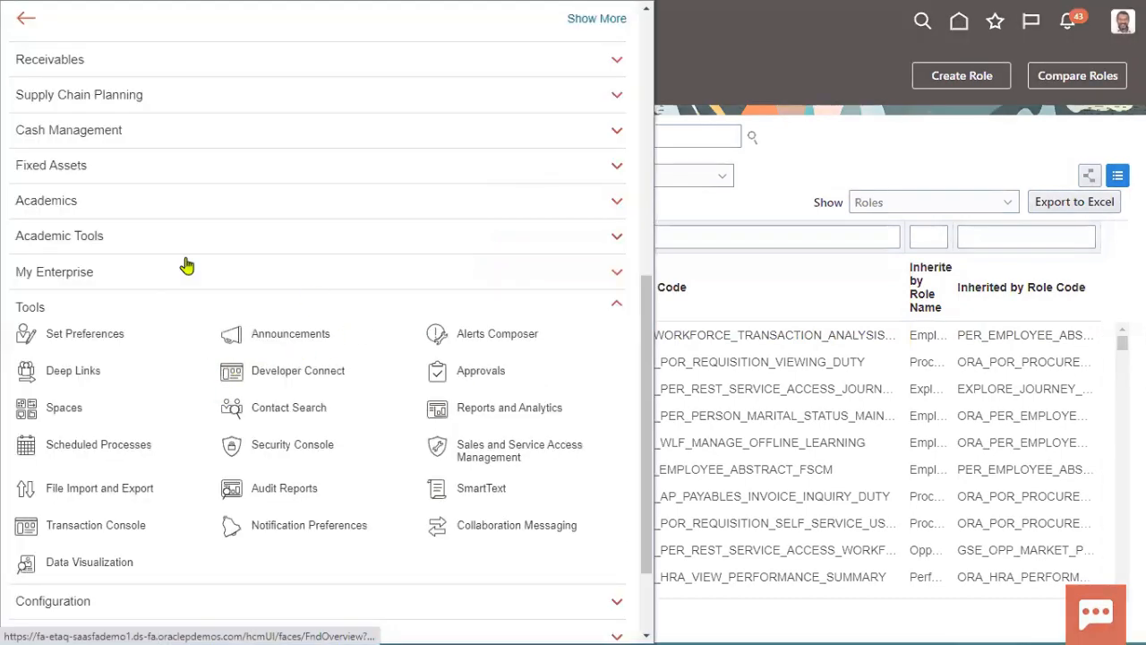
pyautogui.scroll(6, 162, 258)
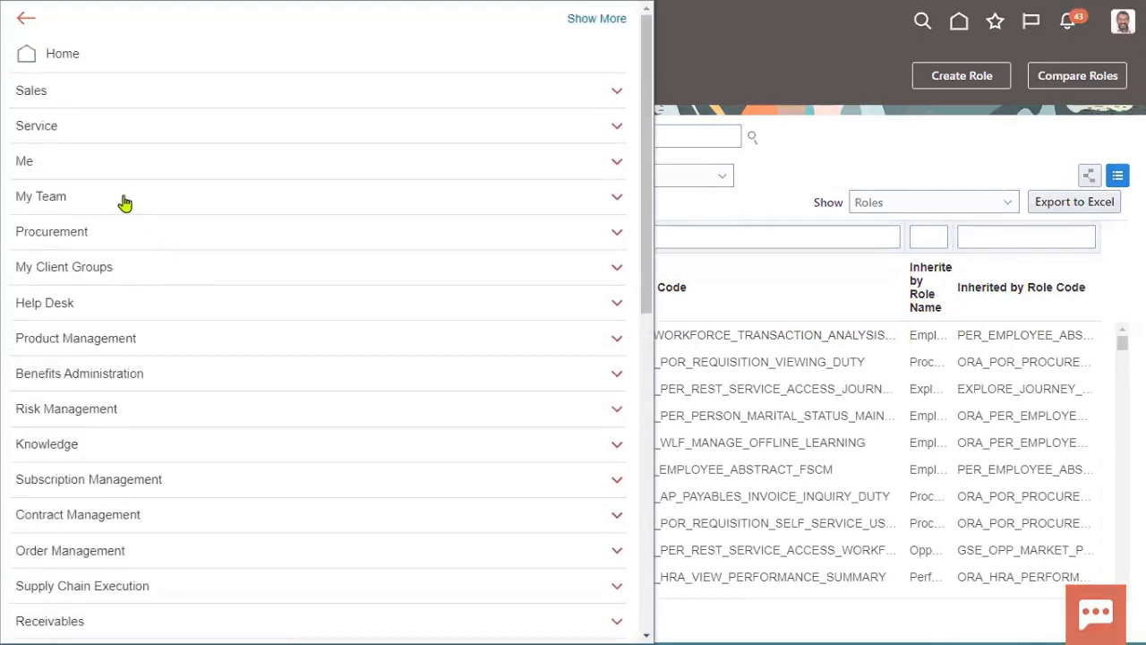
pyautogui.click(117, 162)
pyautogui.click(115, 159)
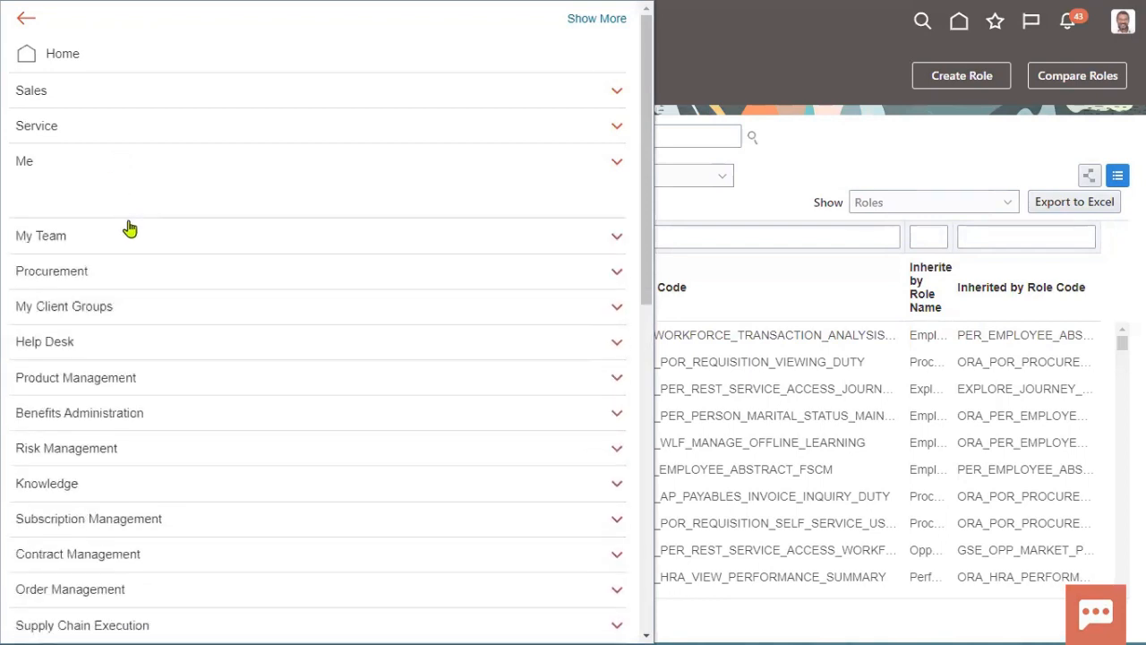
pyautogui.click(136, 266)
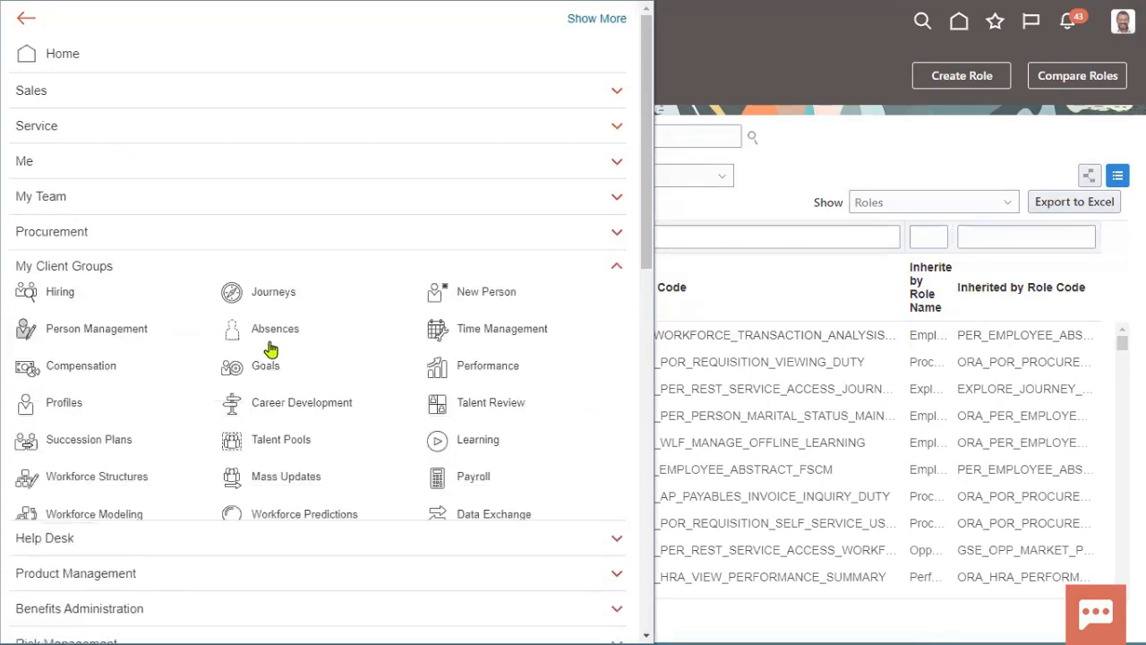
pyautogui.click(481, 296)
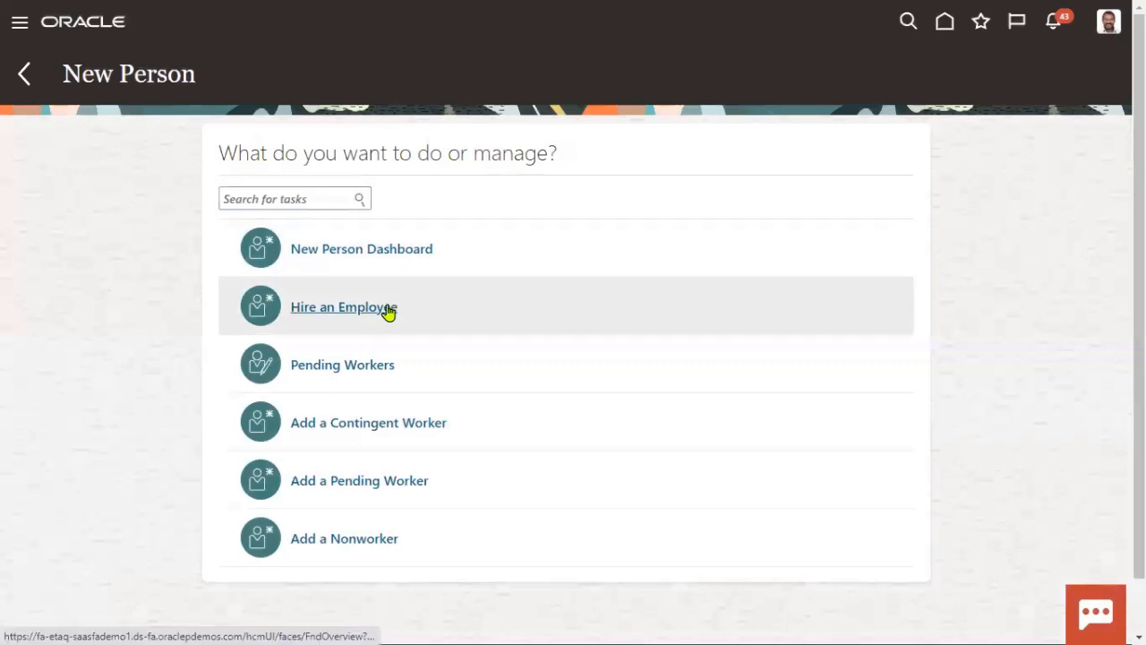
pyautogui.click(392, 307)
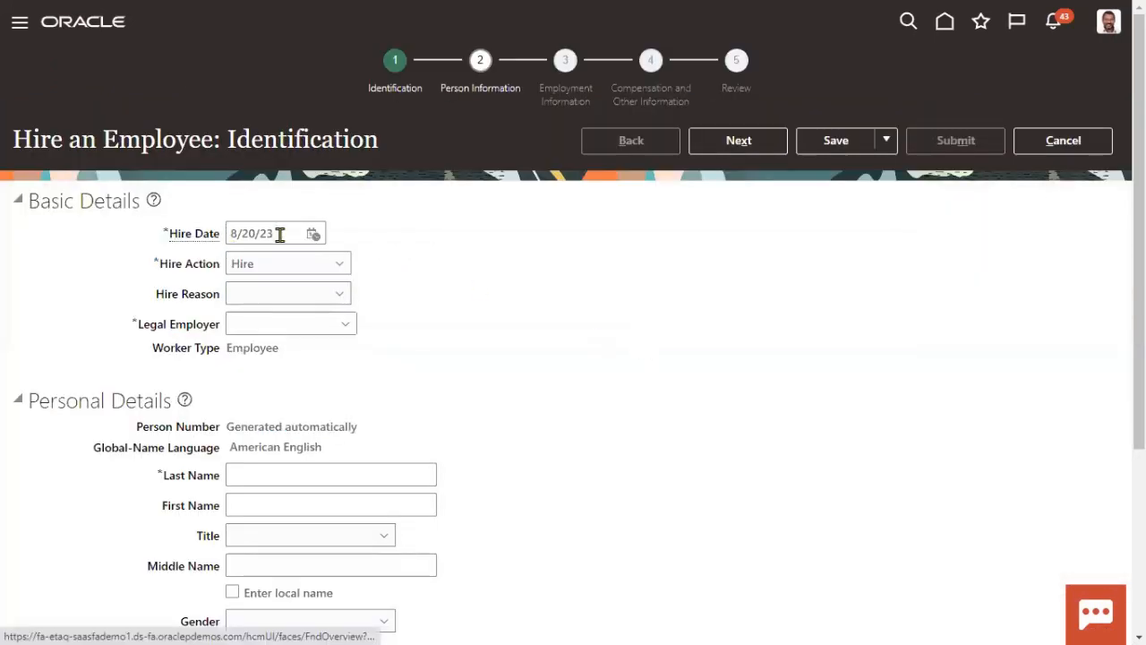
# Step: Set the hire reason to Hire to fill vacant position and the legal employer to US1 Legal Entity
pyautogui.click(320, 297)
pyautogui.click(305, 339)
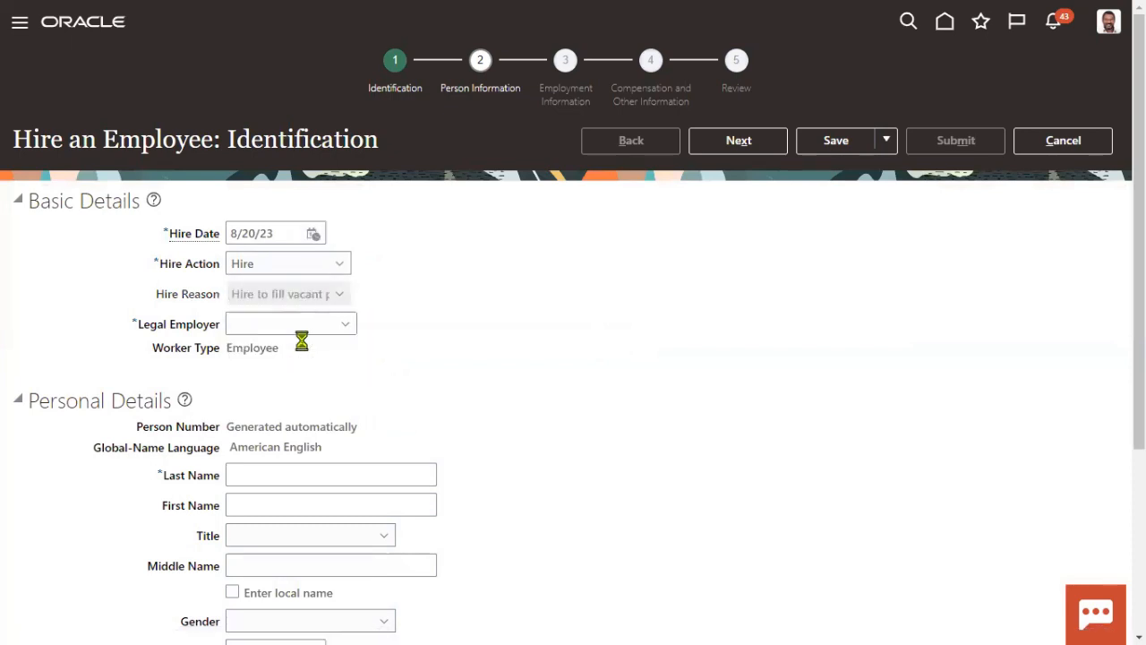
pyautogui.click(301, 331)
pyautogui.write('U')
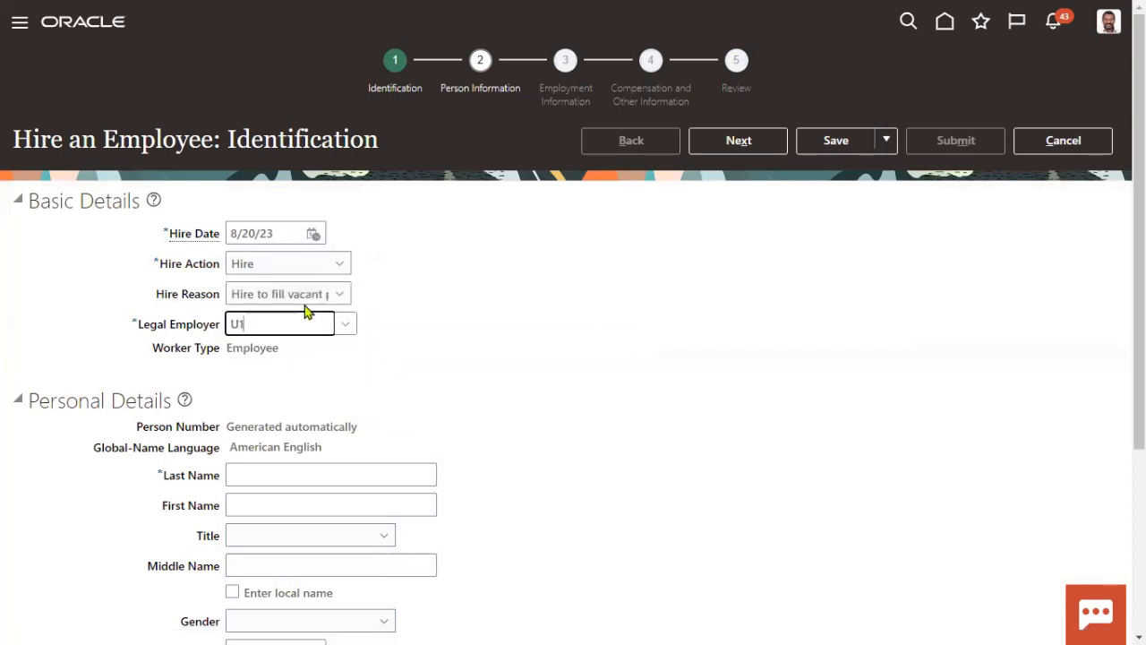
pyautogui.write('S1')
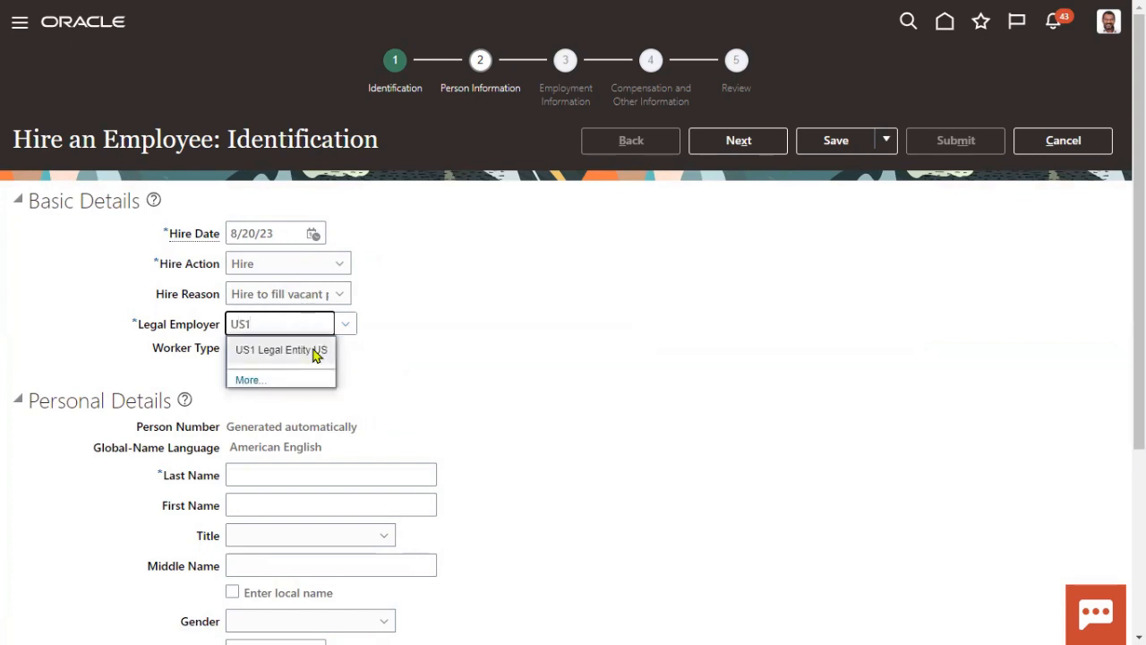
pyautogui.click(315, 351)
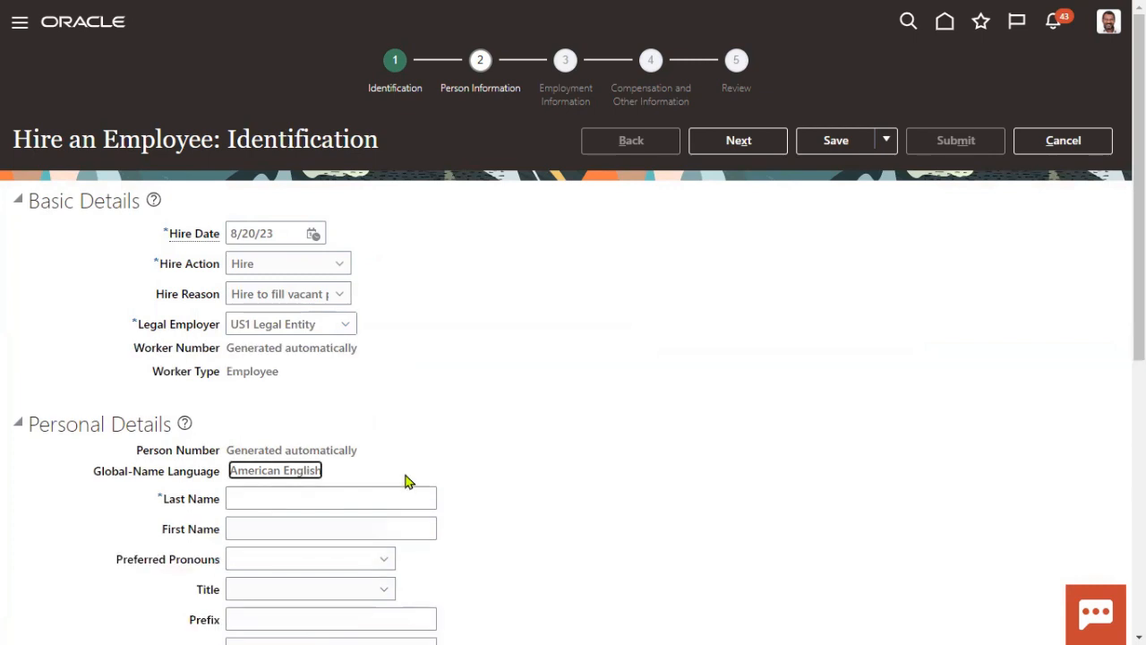
# Step: Enter the new hire's last and first name, replacing the placeholder EMP1 values
pyautogui.press('Tab')
pyautogui.write('EMP1')
pyautogui.press('Tab')
pyautogui.write('EMP')
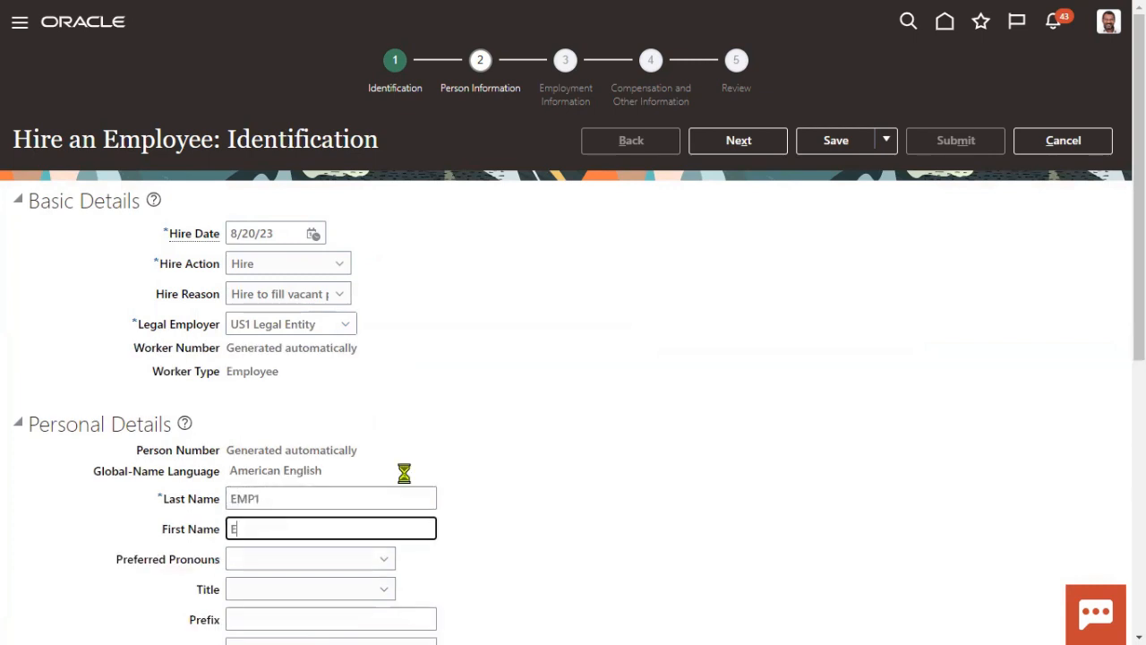
pyautogui.write('1')
pyautogui.click(665, 527)
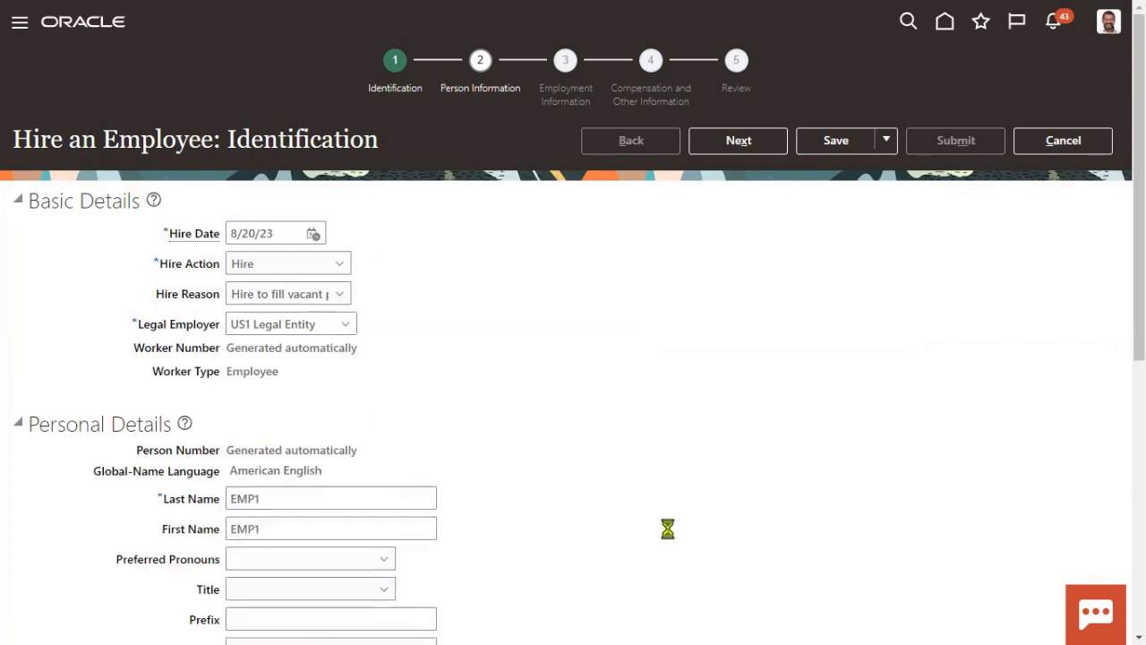
pyautogui.scroll(-5, 576, 481)
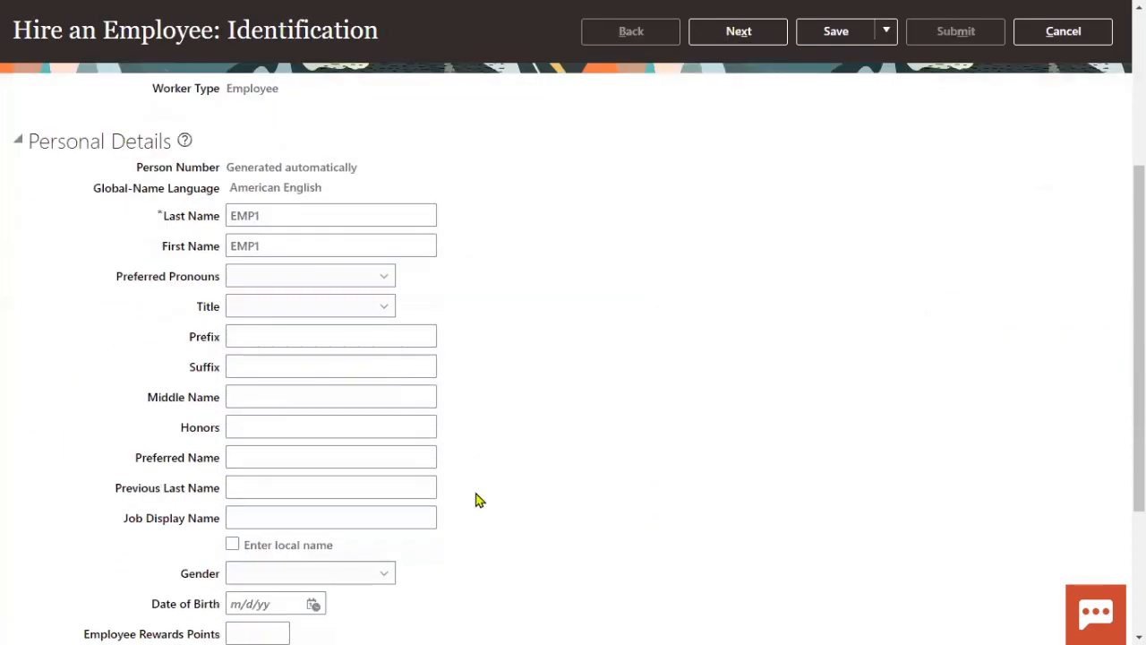
pyautogui.scroll(4, 320, 249)
pyautogui.doubleClick(314, 331)
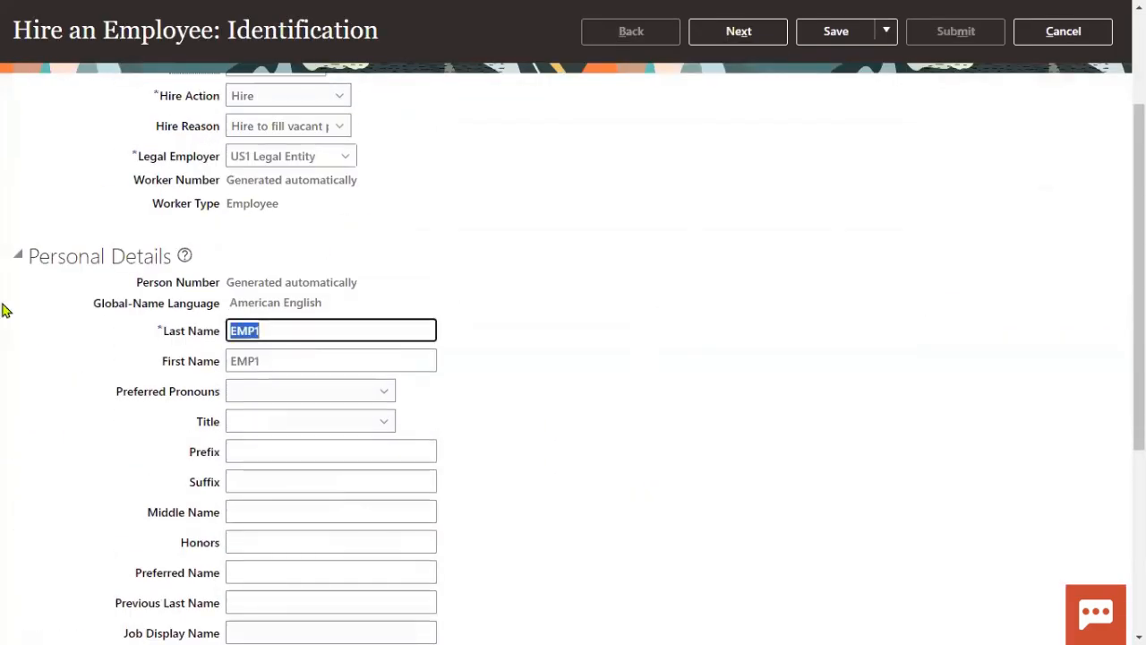
pyautogui.write('John')
pyautogui.press('Tab')
pyautogui.write('Manager')
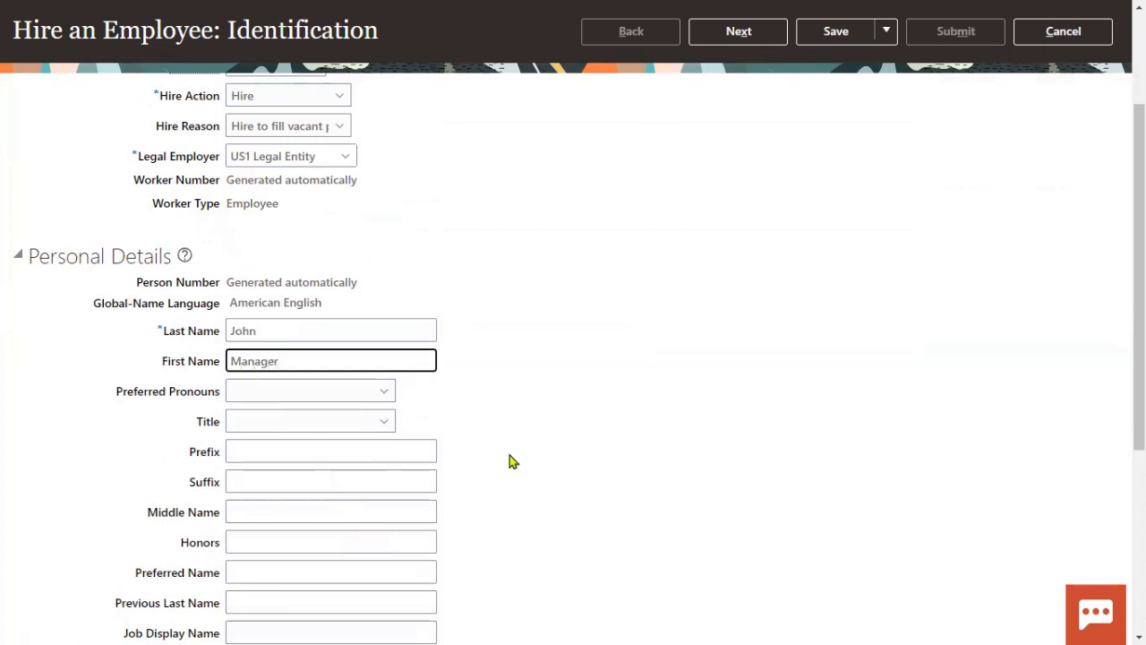
# Step: Set gender to Male and date of birth to 1/1/1988
pyautogui.scroll(-3, 509, 457)
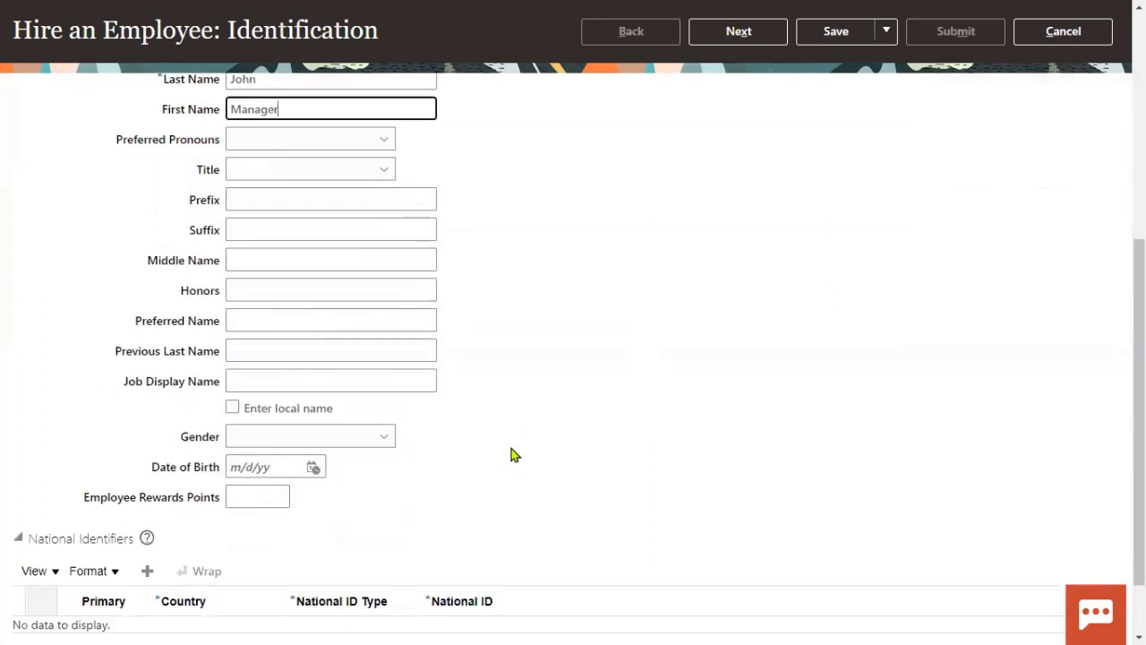
pyautogui.click(334, 436)
pyautogui.click(276, 507)
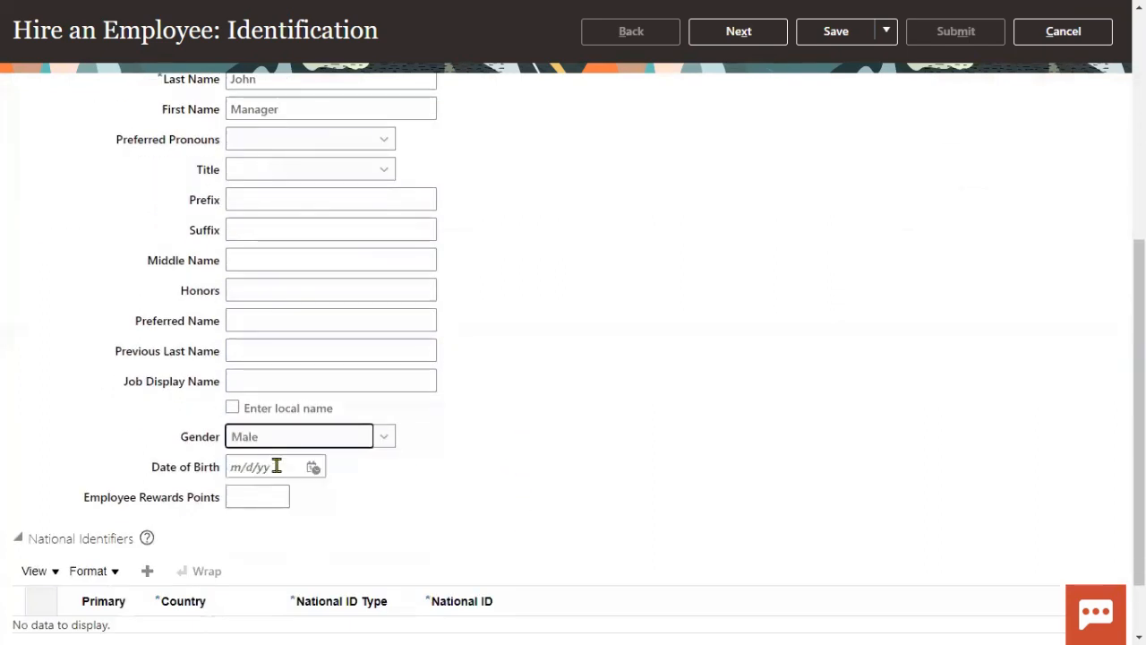
pyautogui.click(279, 466)
pyautogui.write('1/')
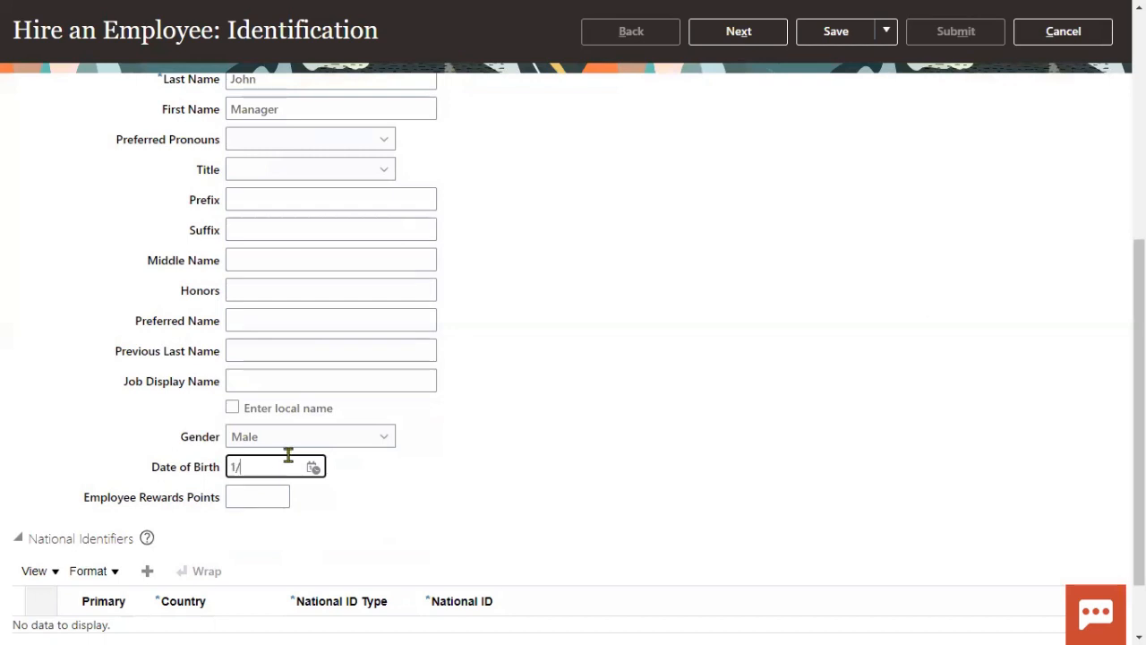
pyautogui.write('1/1988')
pyautogui.click(674, 540)
# Step: Add a Social Security Number national identifier with the new hire's ID number
pyautogui.click(147, 573)
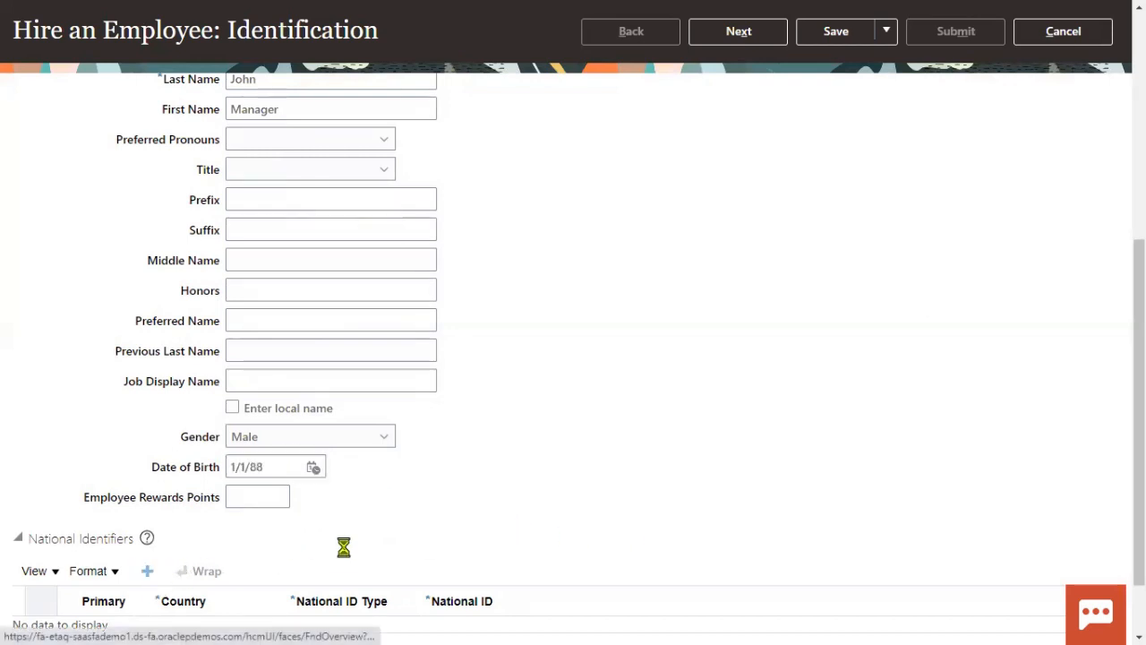
pyautogui.click(322, 629)
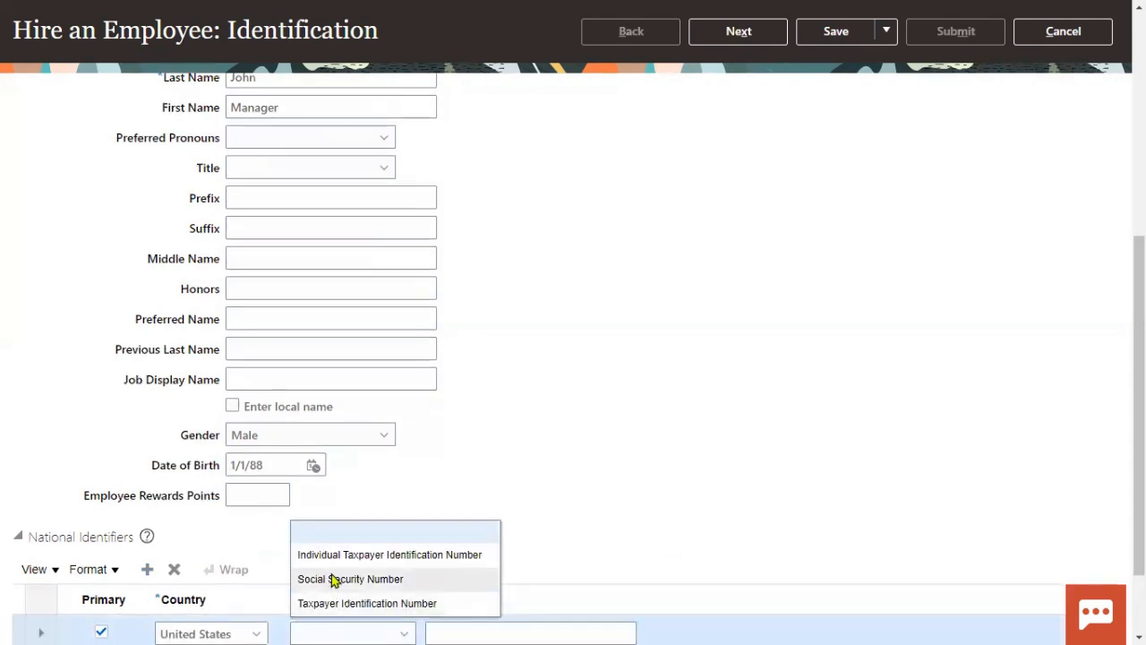
pyautogui.click(333, 579)
pyautogui.click(432, 632)
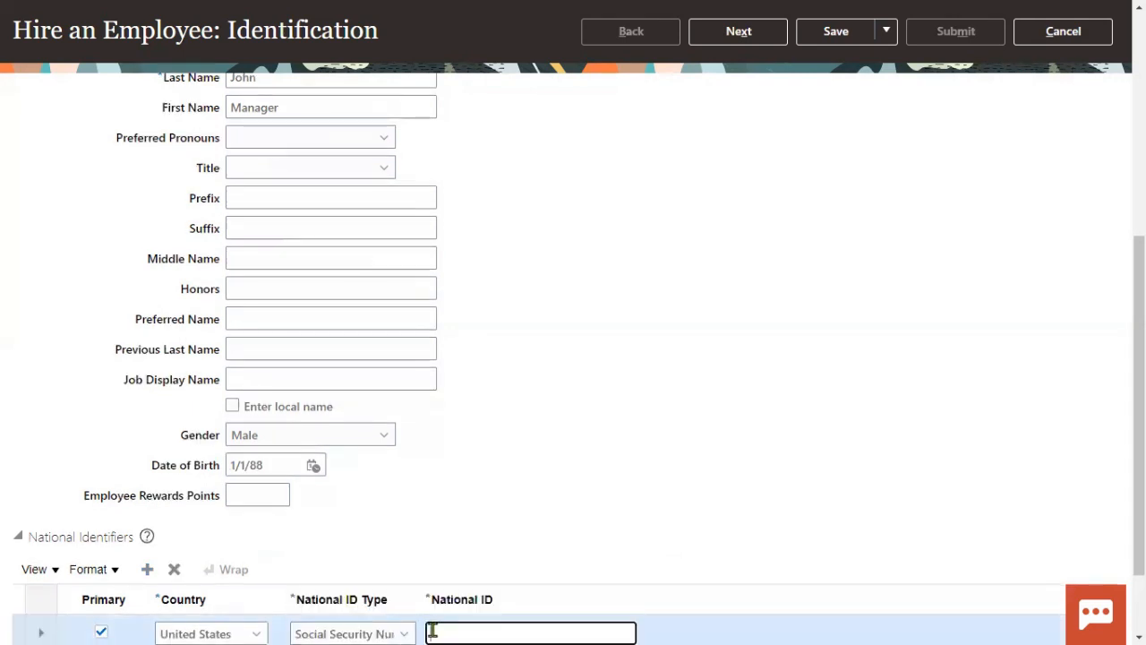
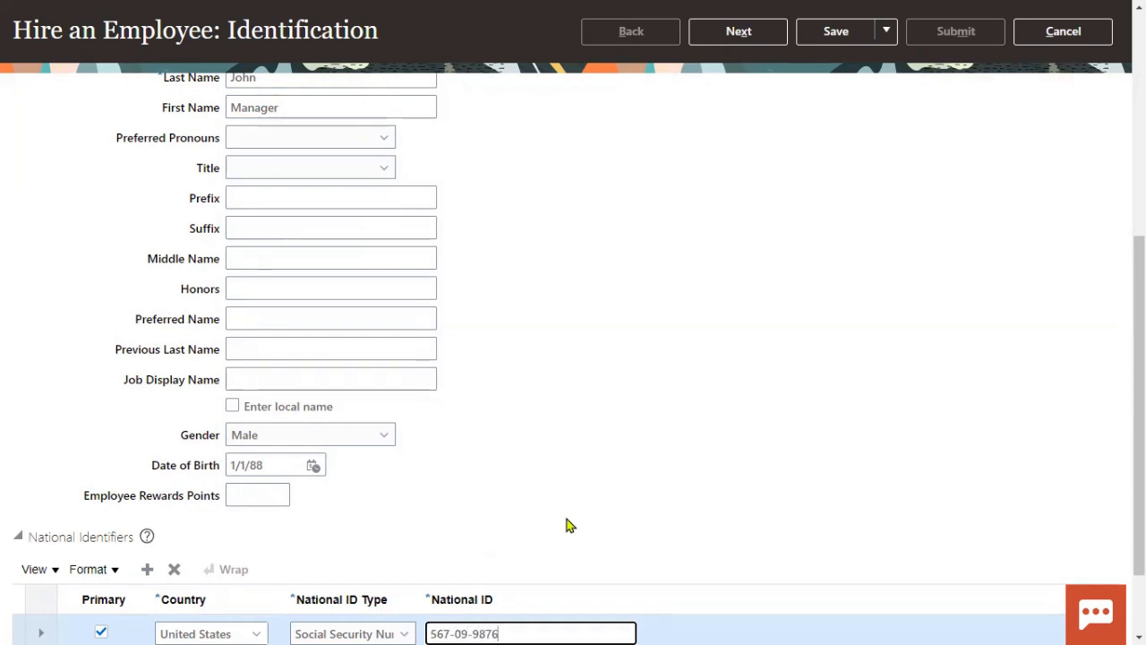
pyautogui.click(624, 462)
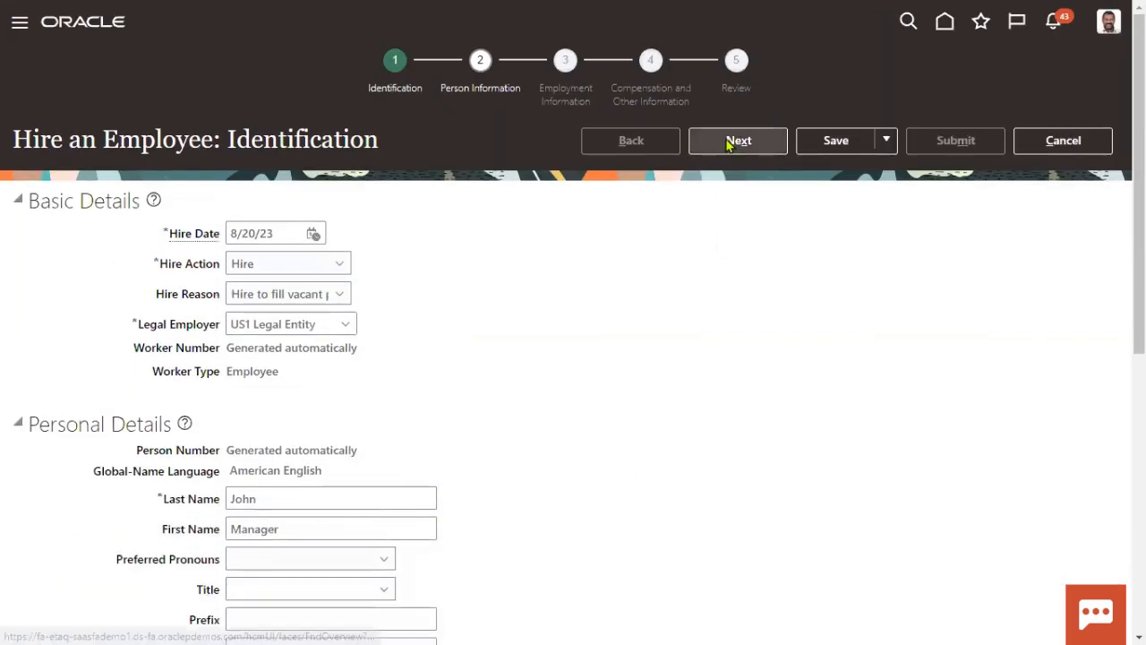
# Step: On Person Information, enter the home address line 1 and ZIP code, then proceed to Employment Information
pyautogui.click(733, 144)
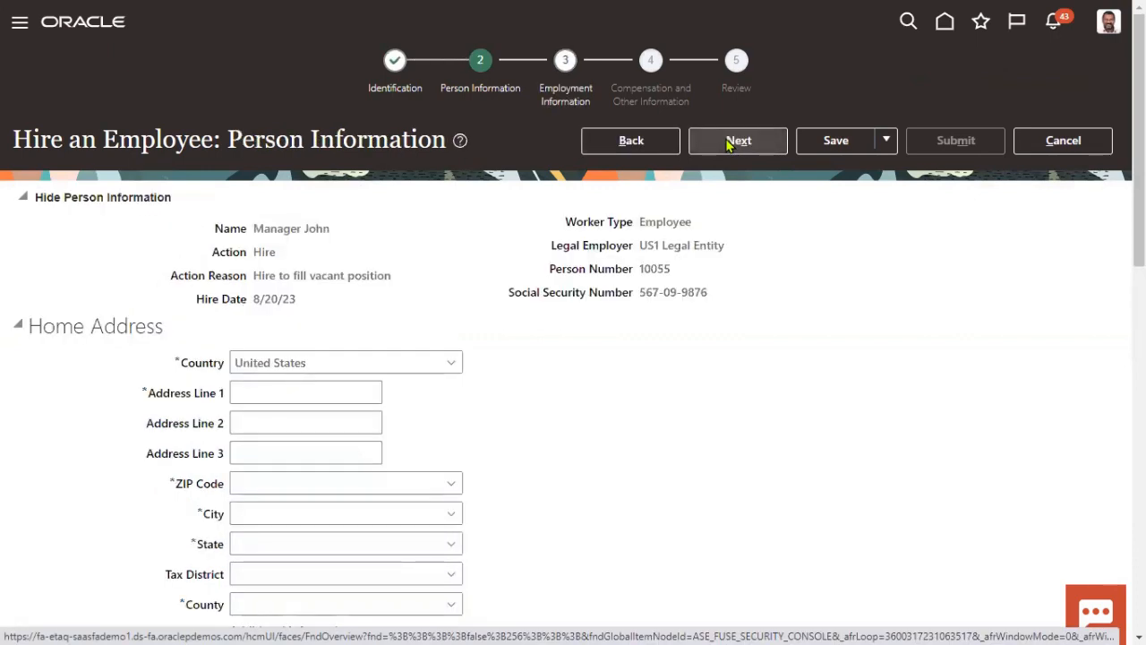
pyautogui.click(281, 394)
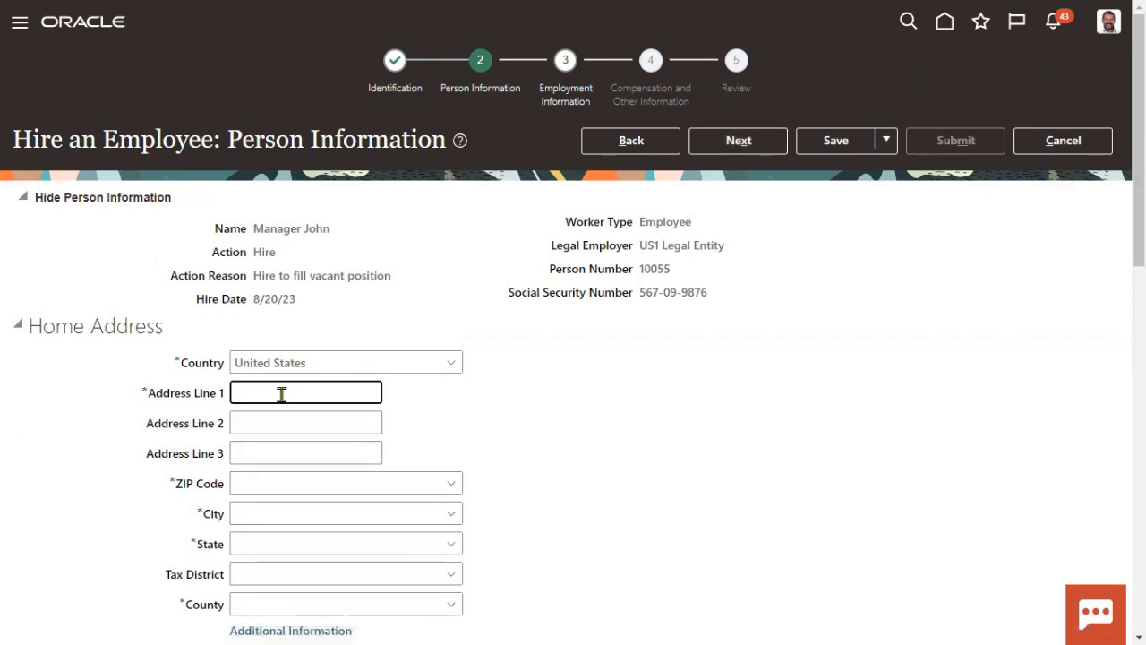
pyautogui.write('Home')
pyautogui.press('Tab')
pyautogui.press('Tab')
pyautogui.press('Tab')
pyautogui.write('12200')
pyautogui.press('Tab')
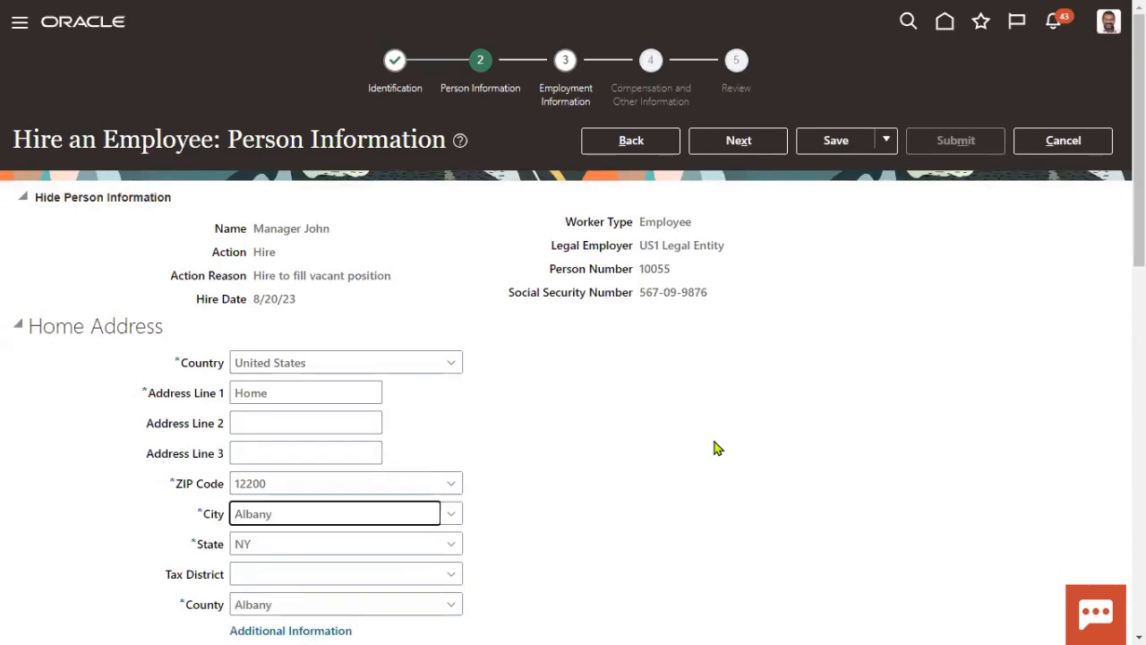
pyautogui.click(730, 153)
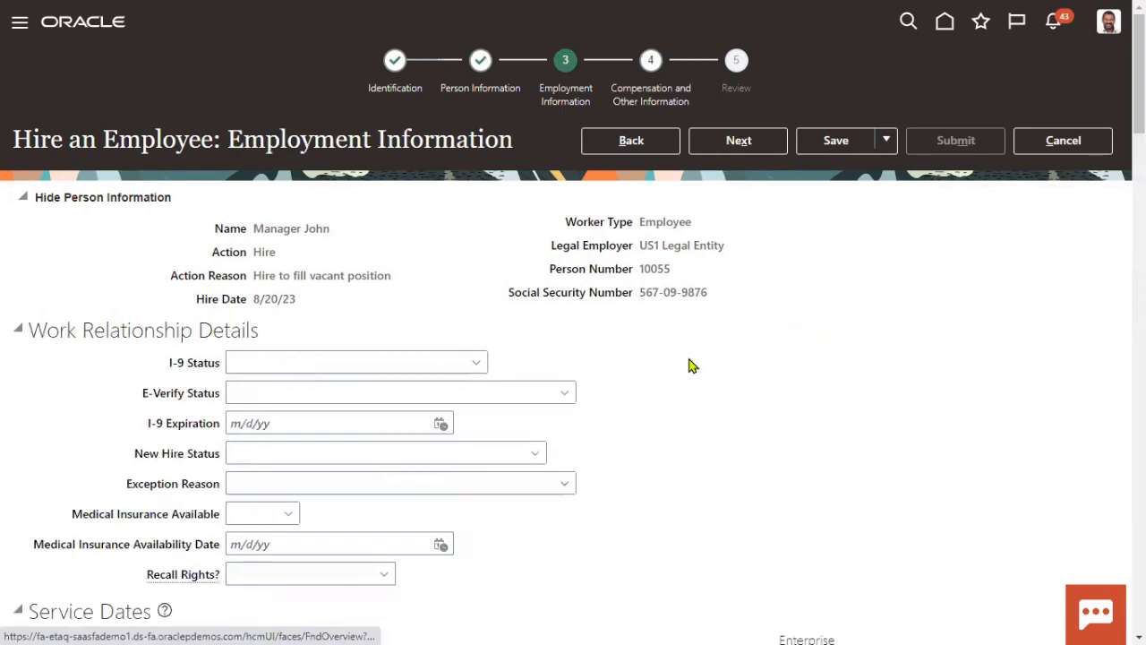
# Step: Assign the US1 Business Unit and the Clerk position
pyautogui.scroll(-7, 640, 335)
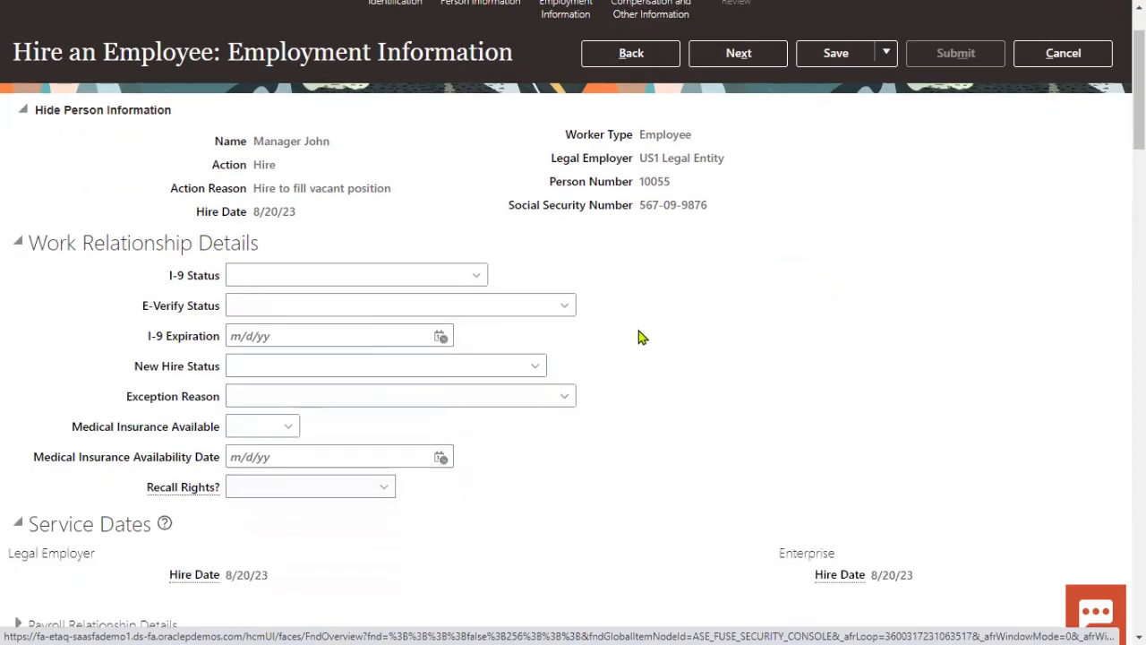
pyautogui.click(364, 266)
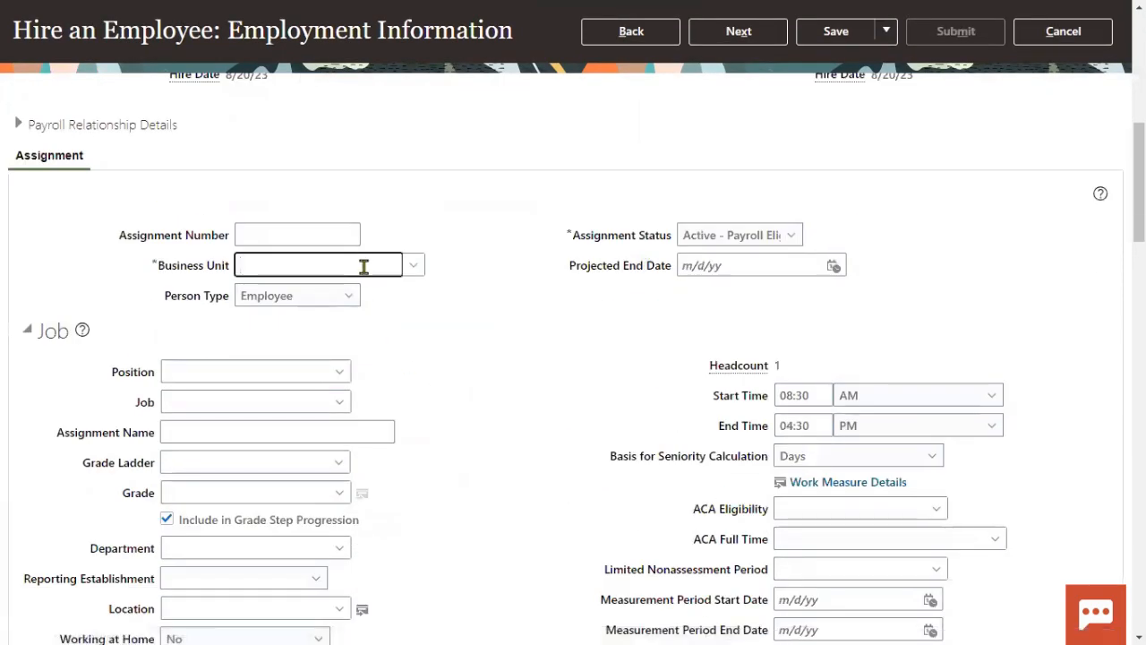
pyautogui.write('US1')
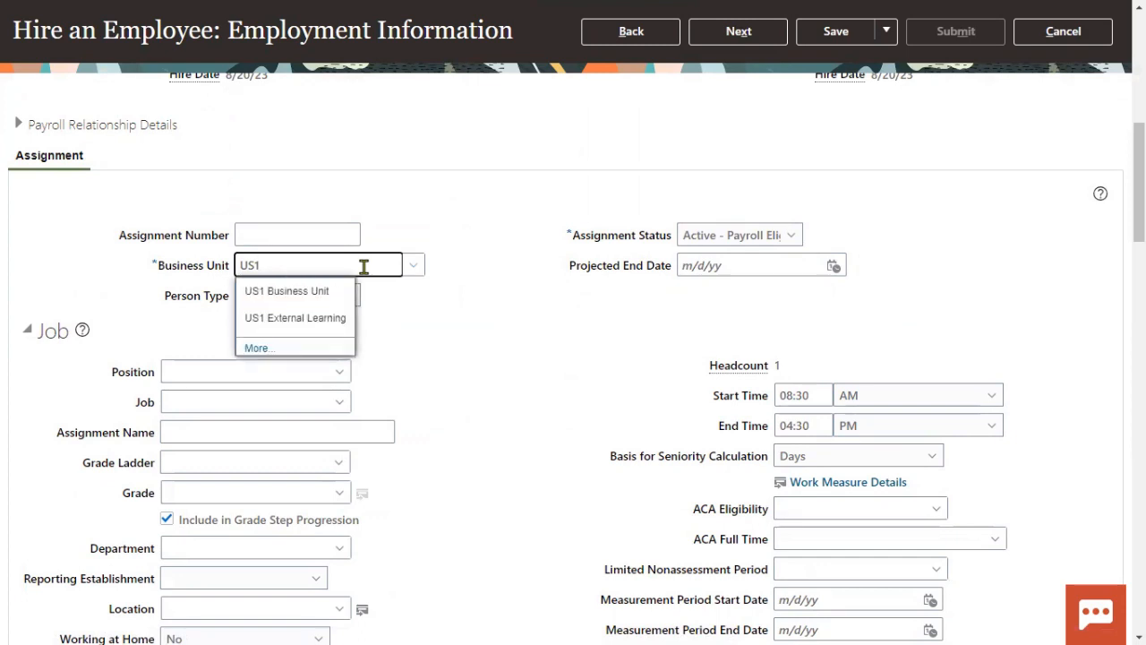
pyautogui.click(348, 291)
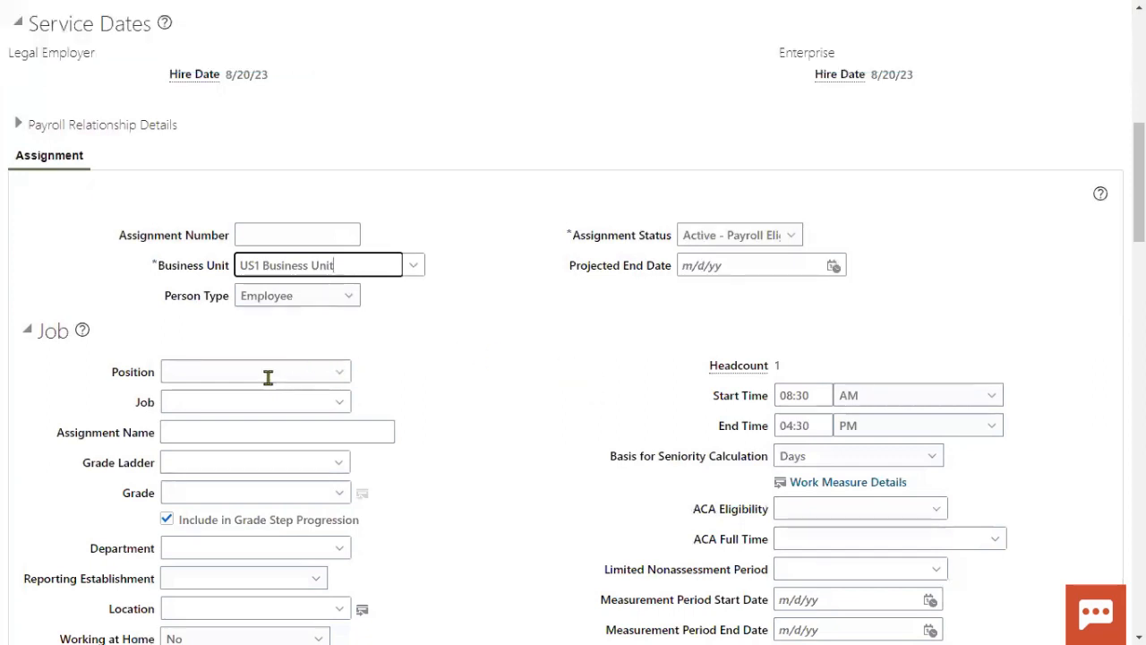
pyautogui.click(268, 377)
pyautogui.press('Tab')
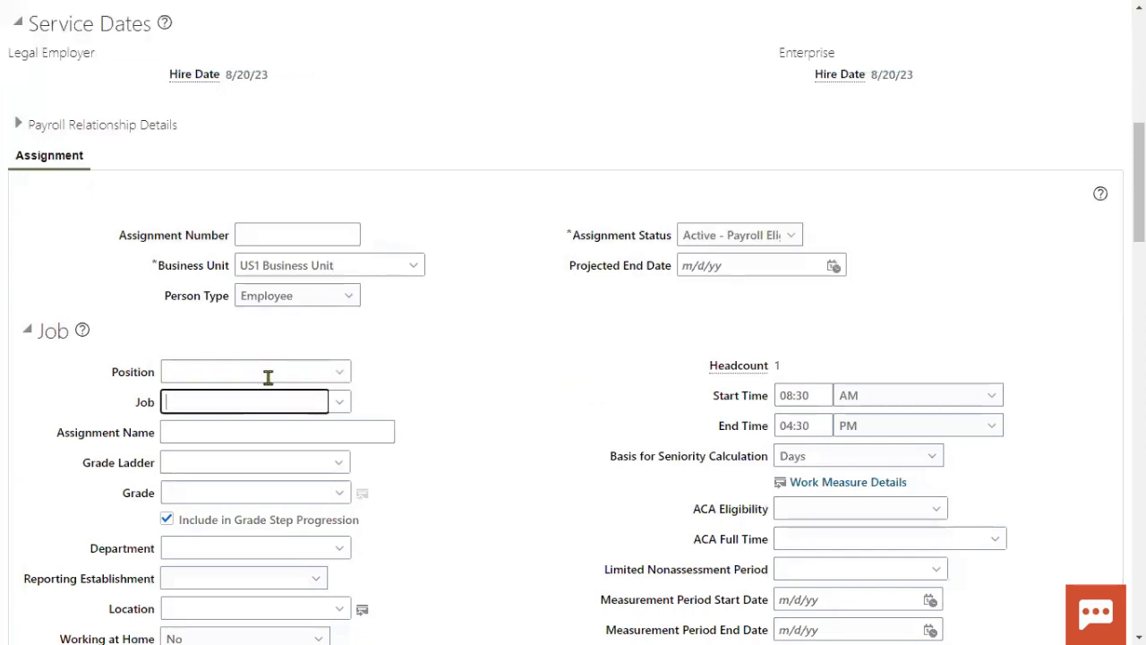
pyautogui.click(268, 377)
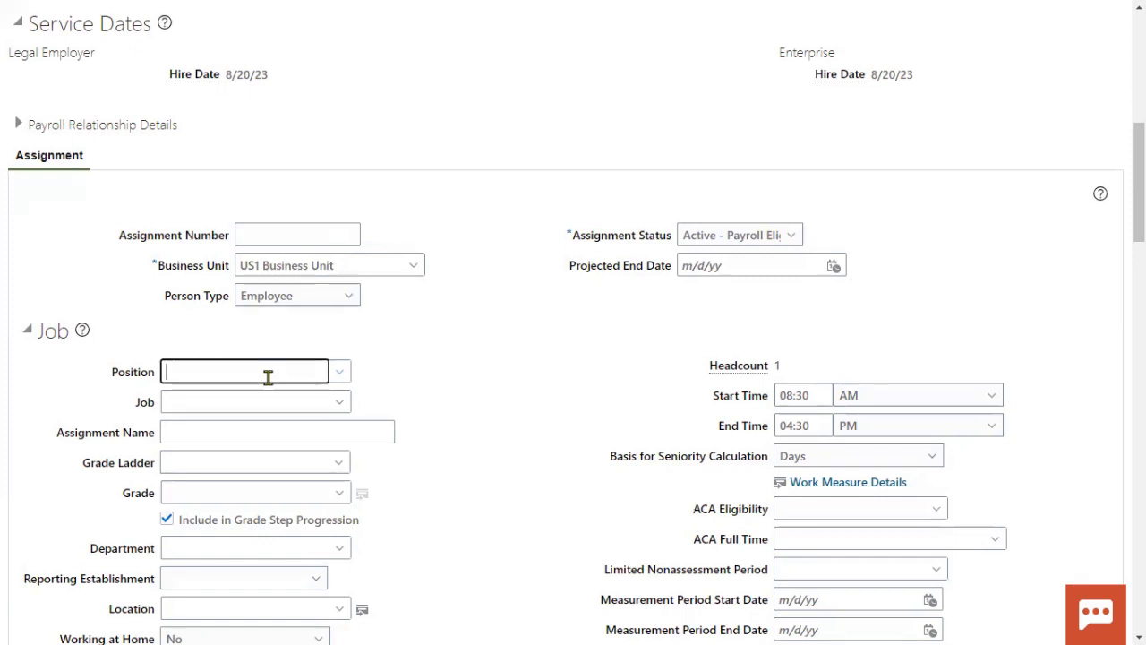
pyautogui.write('clerk')
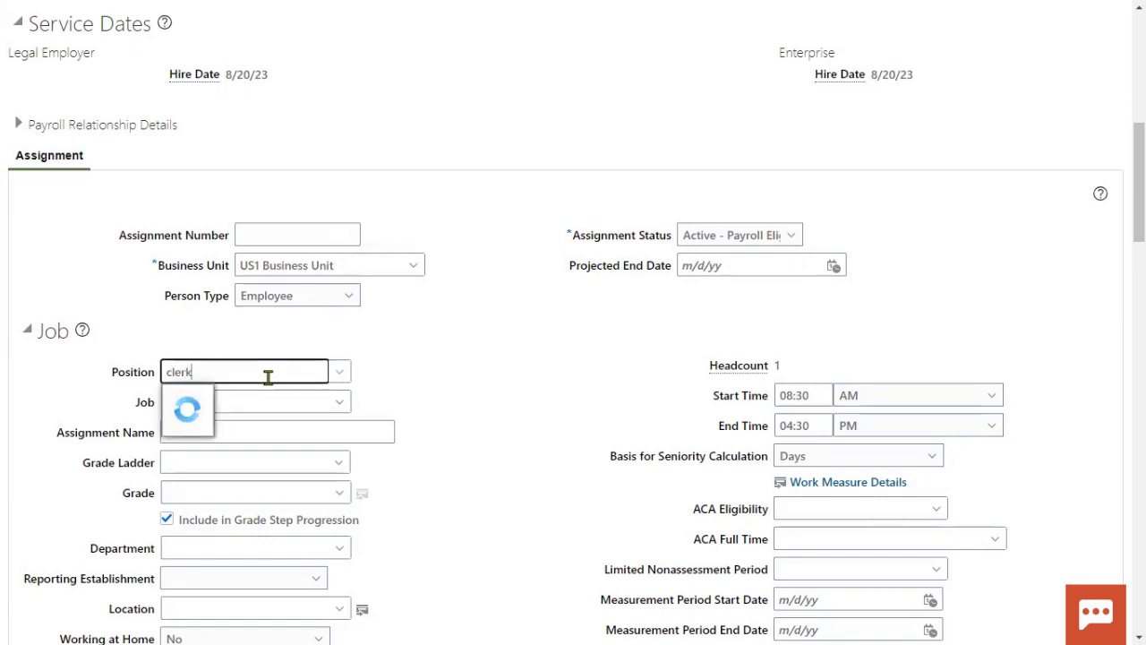
pyautogui.click(226, 398)
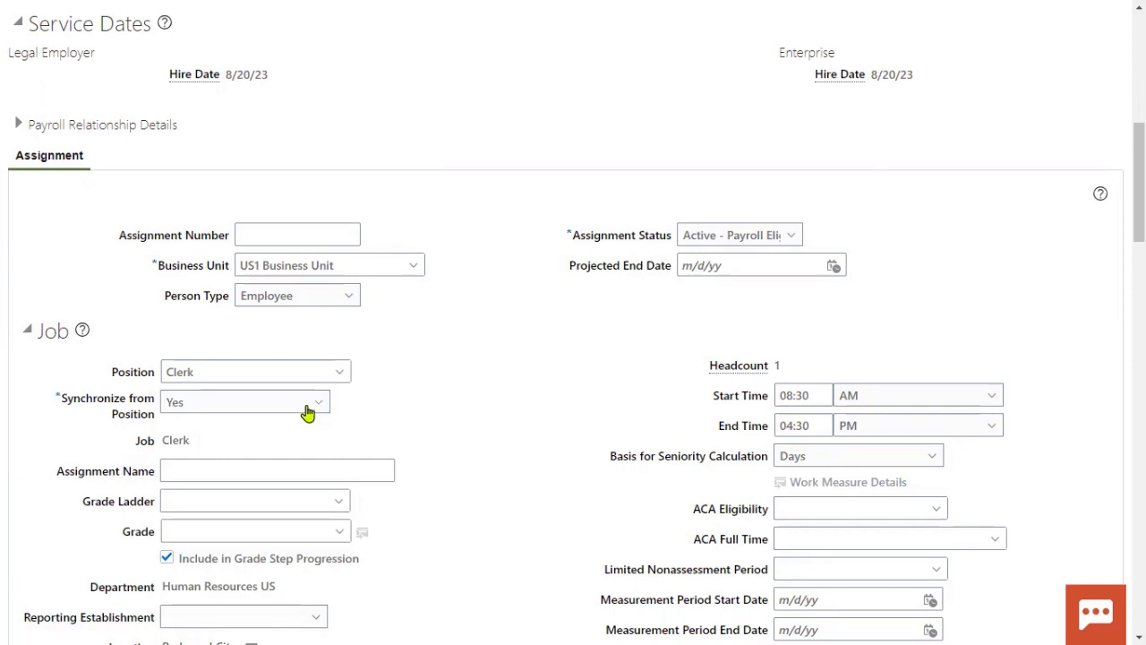
# Step: Set Working as a Manager to Yes and advance through Compensation to Review
pyautogui.scroll(-1, 456, 434)
pyautogui.scroll(-3, 456, 426)
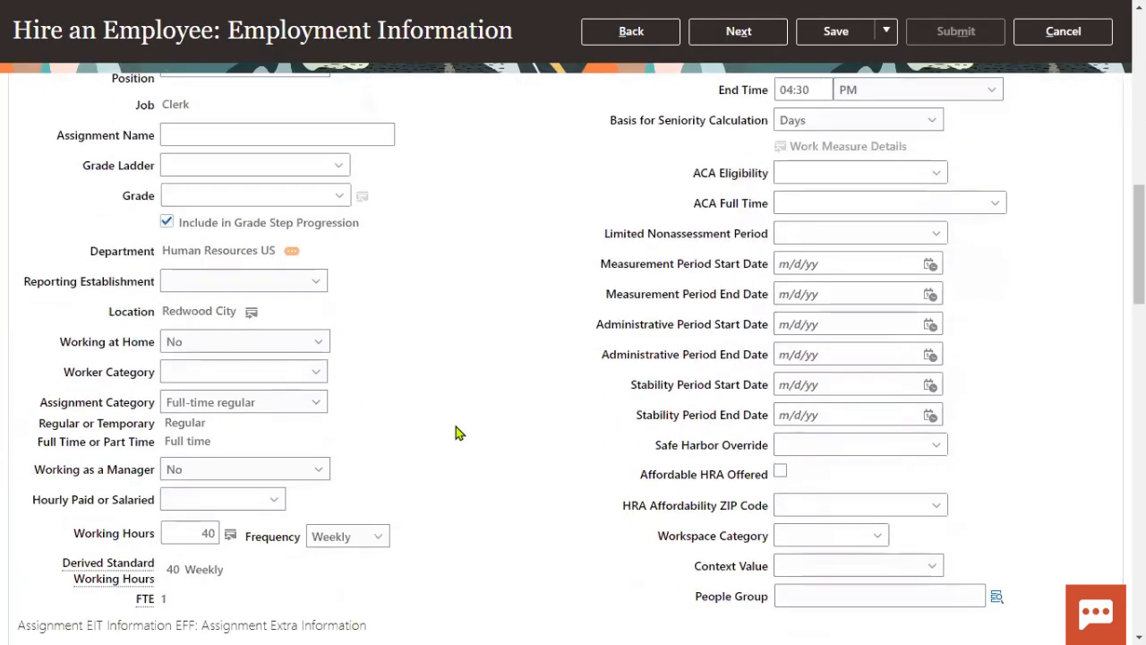
pyautogui.click(235, 386)
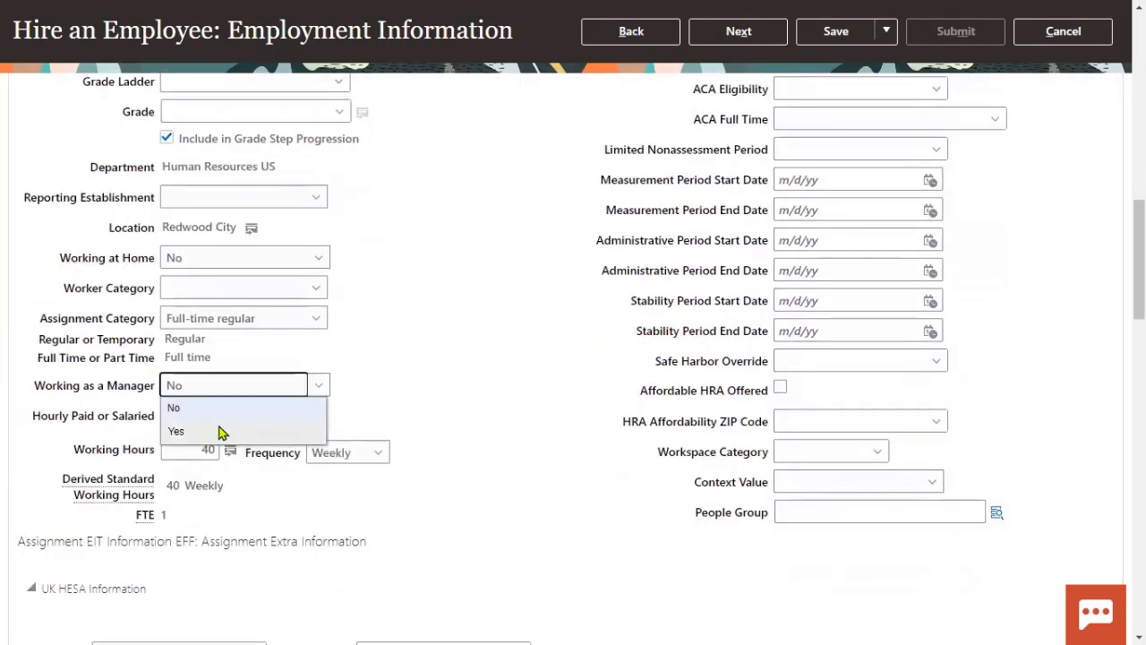
pyautogui.click(219, 430)
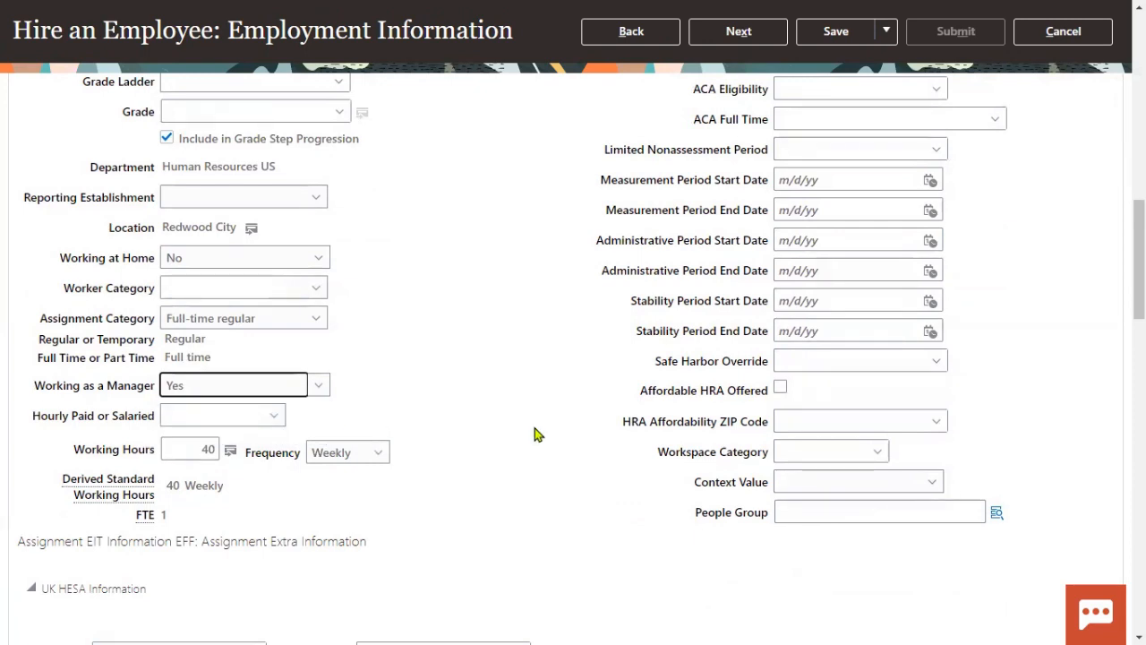
pyautogui.scroll(-5, 540, 398)
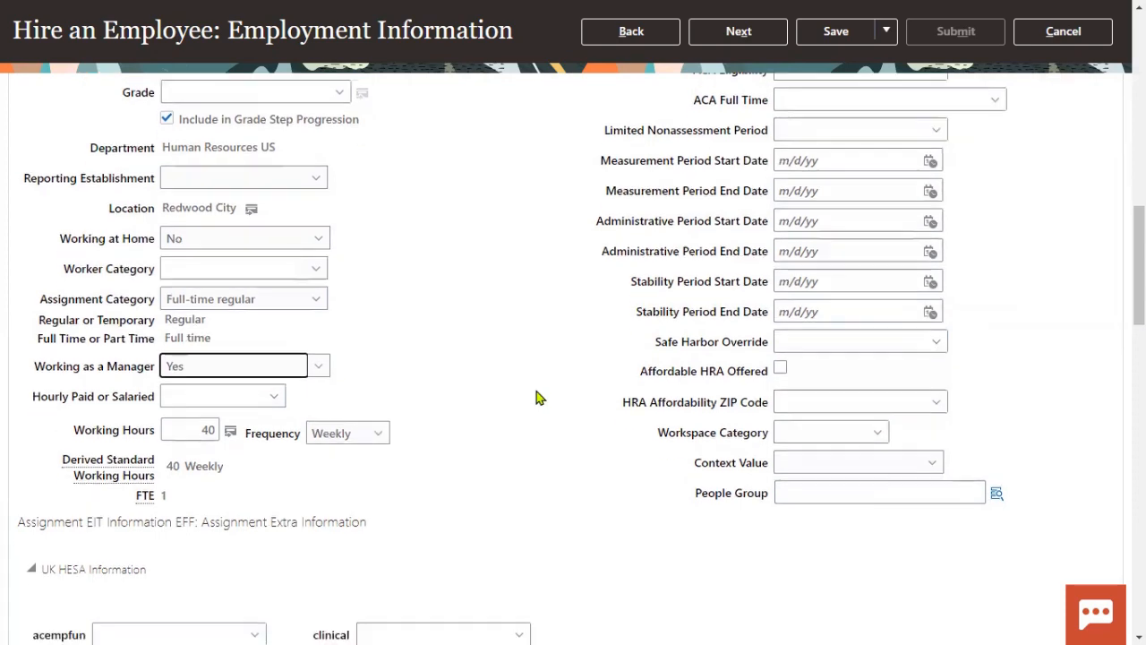
pyautogui.scroll(15, 892, 313)
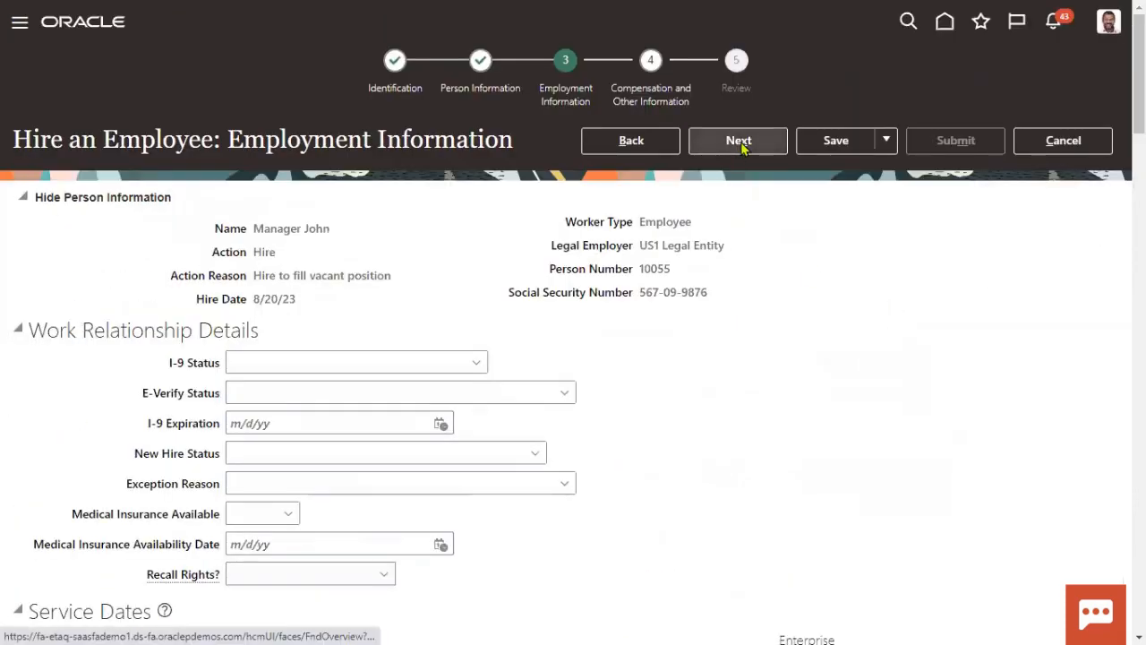
pyautogui.click(739, 144)
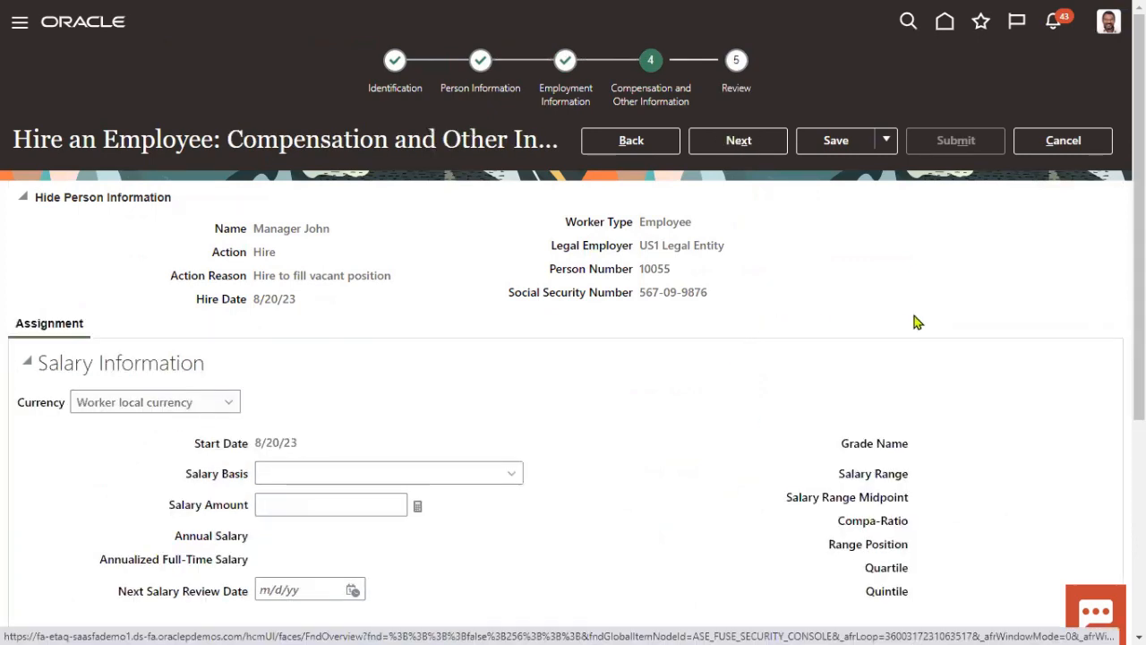
pyautogui.click(757, 148)
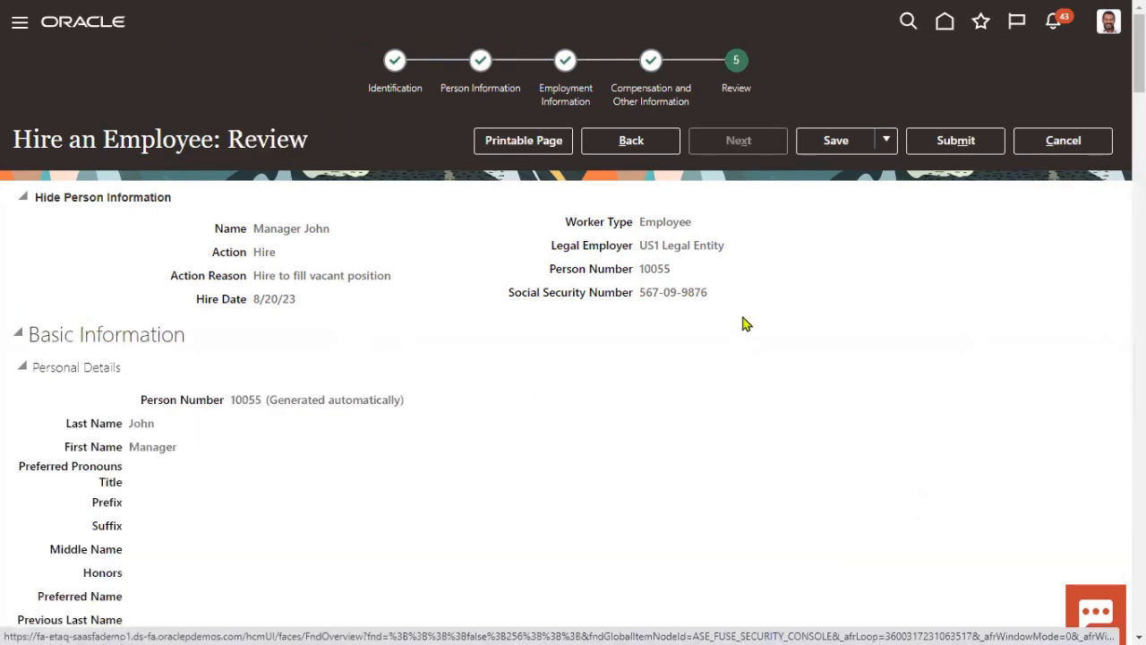
# Step: Submit the hire request, accept the warning and acknowledge the confirmation
pyautogui.click(953, 143)
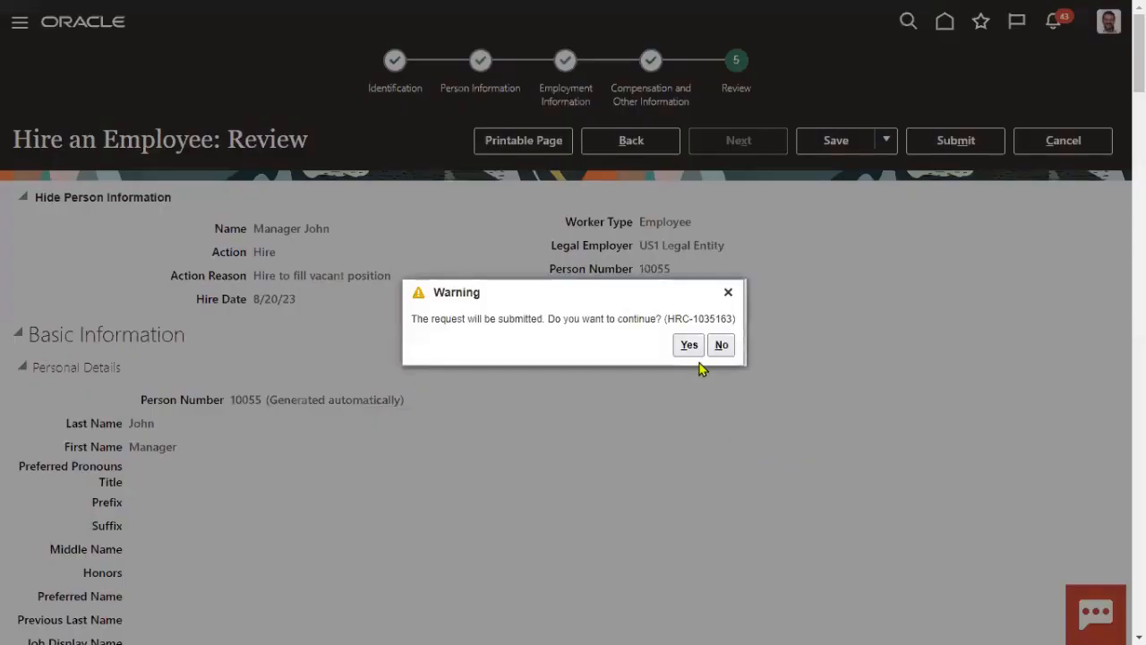
pyautogui.click(688, 346)
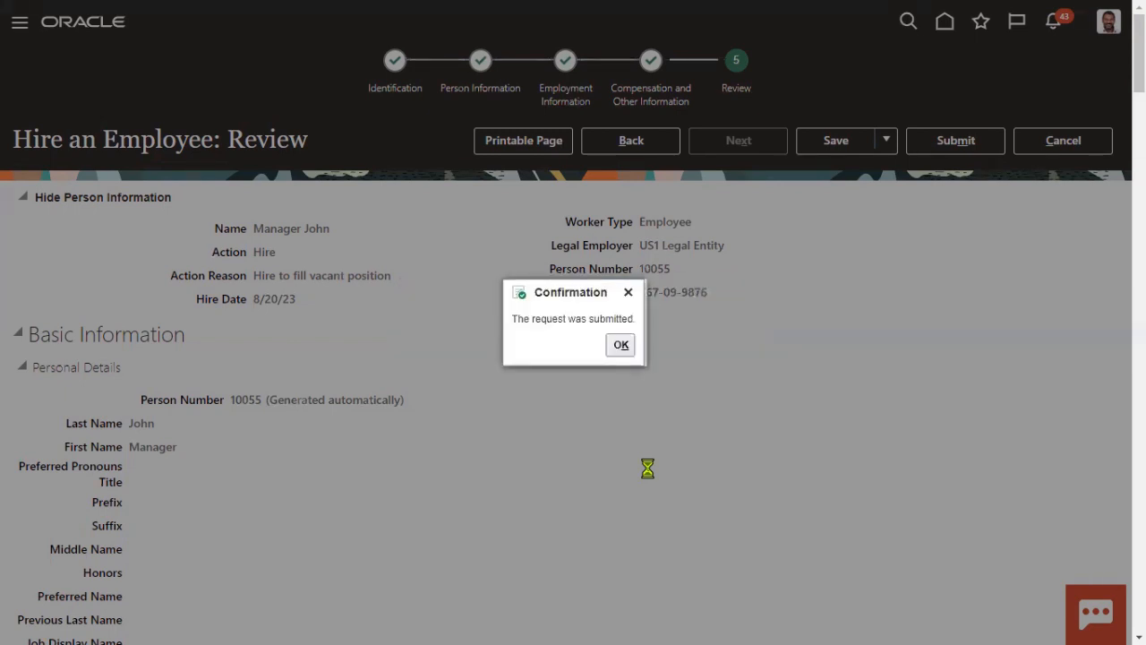
pyautogui.click(616, 346)
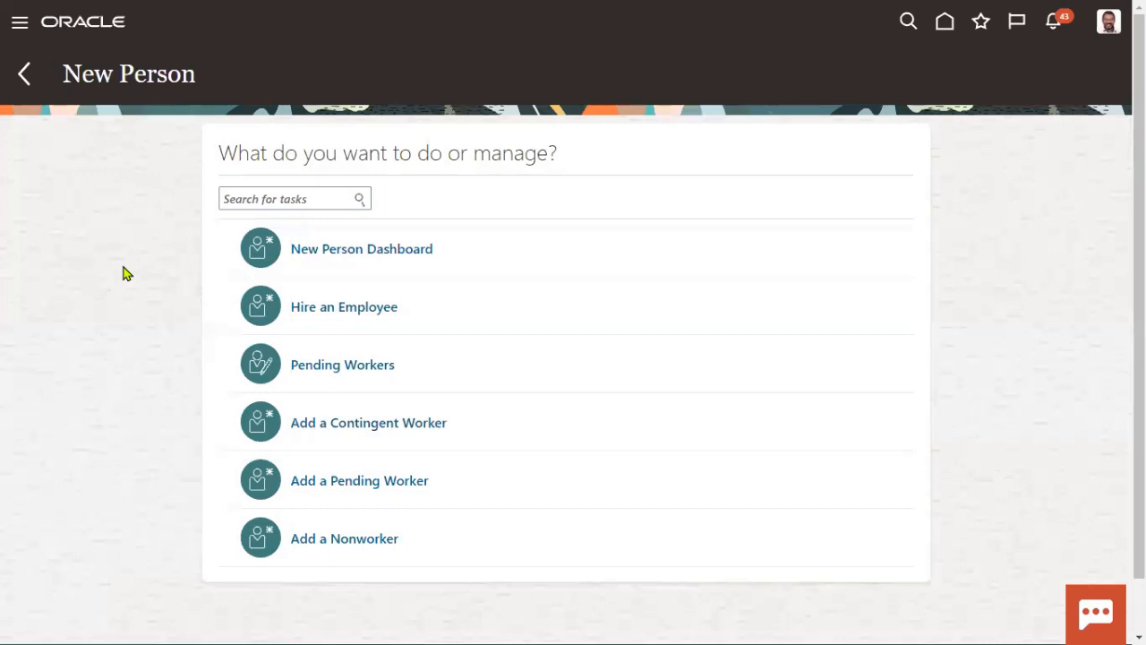
# Step: Go to the Security Console's Users list, search for the new hire's user name and open the account
pyautogui.click(17, 24)
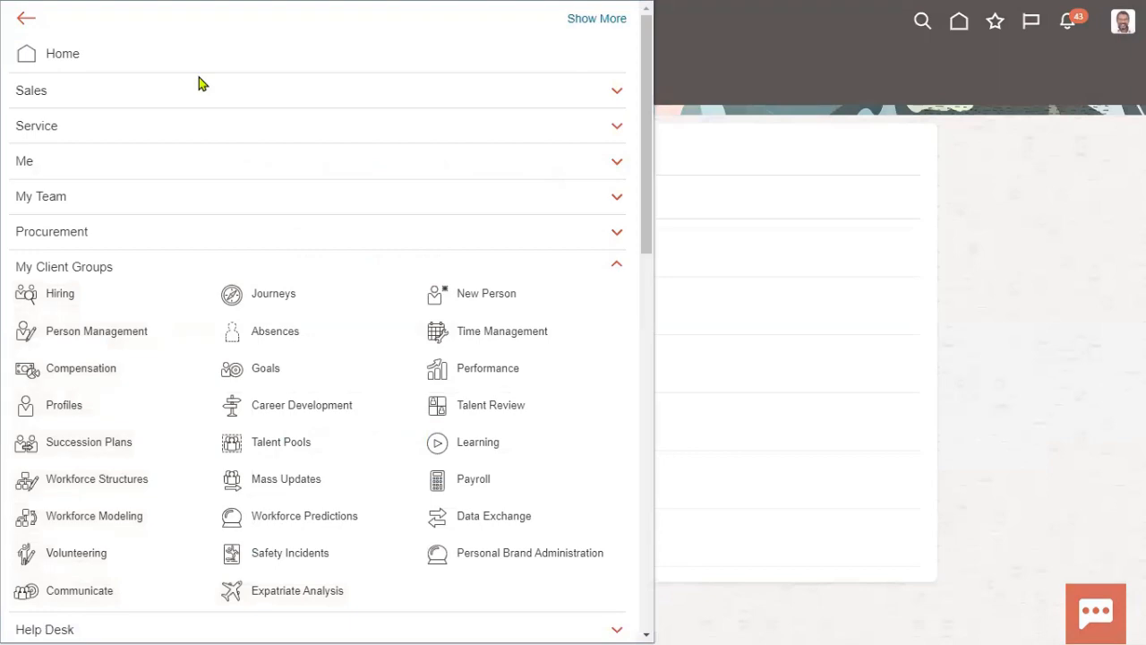
pyautogui.click(114, 272)
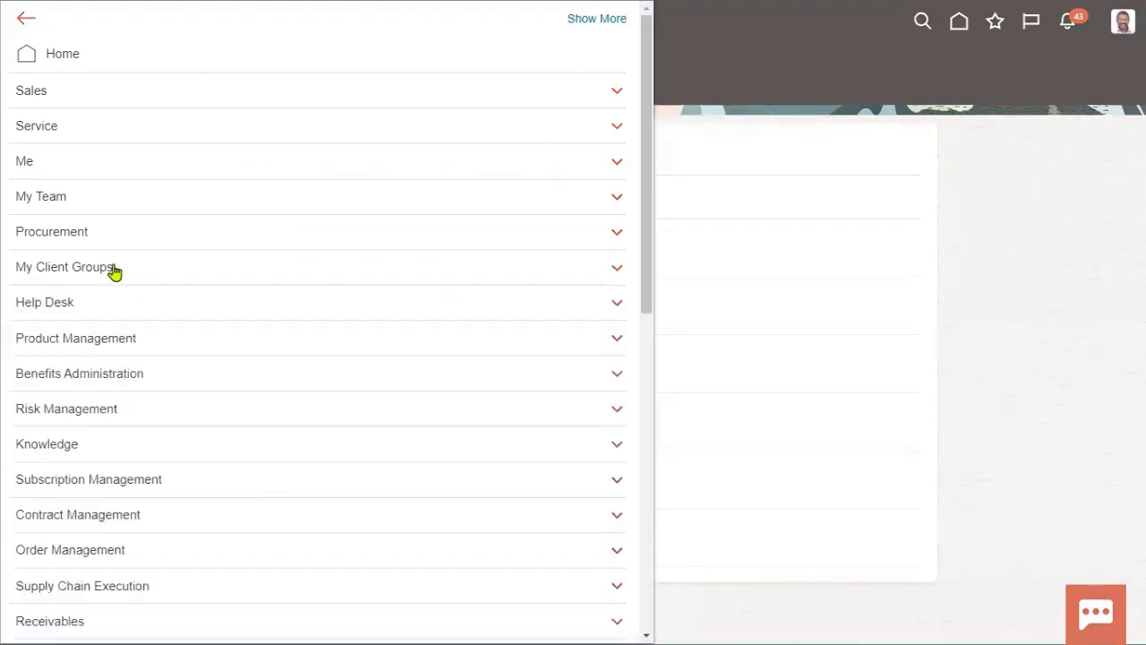
pyautogui.scroll(-6, 164, 538)
pyautogui.scroll(-3, 164, 537)
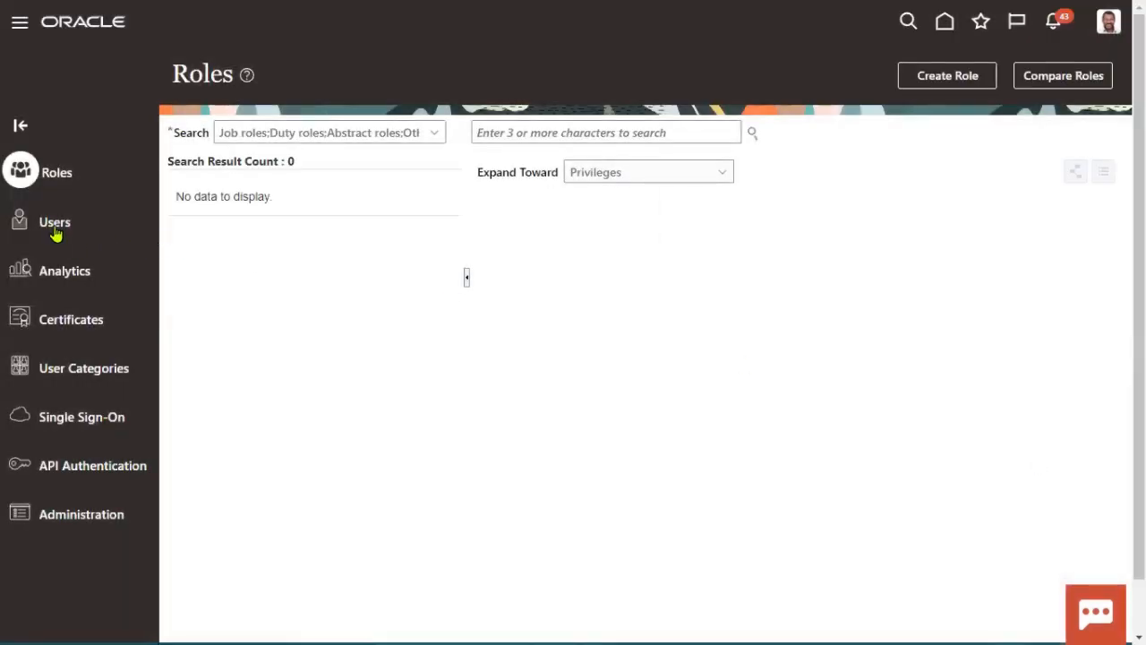
pyautogui.click(56, 225)
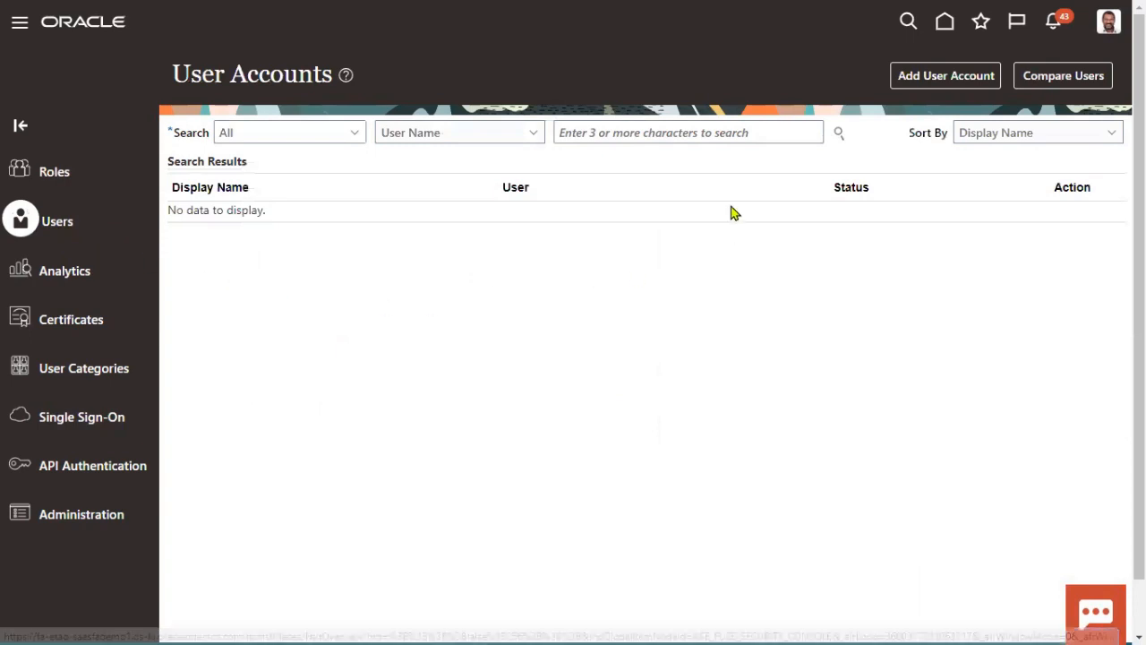
pyautogui.click(727, 128)
pyautogui.write('MANAGER.')
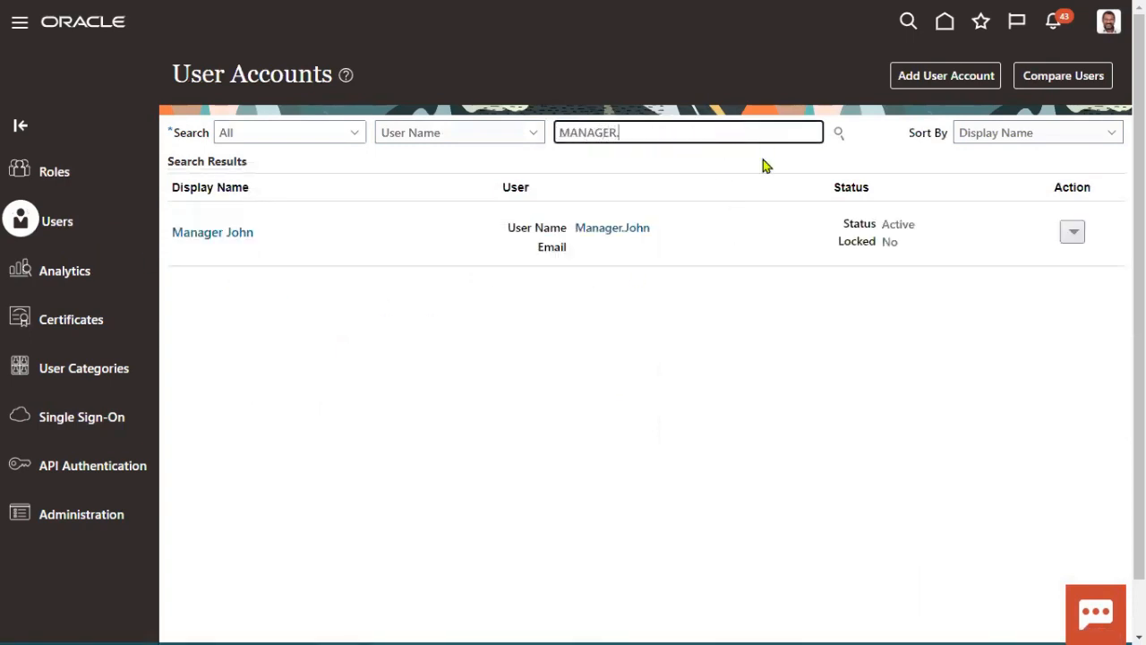
pyautogui.click(627, 230)
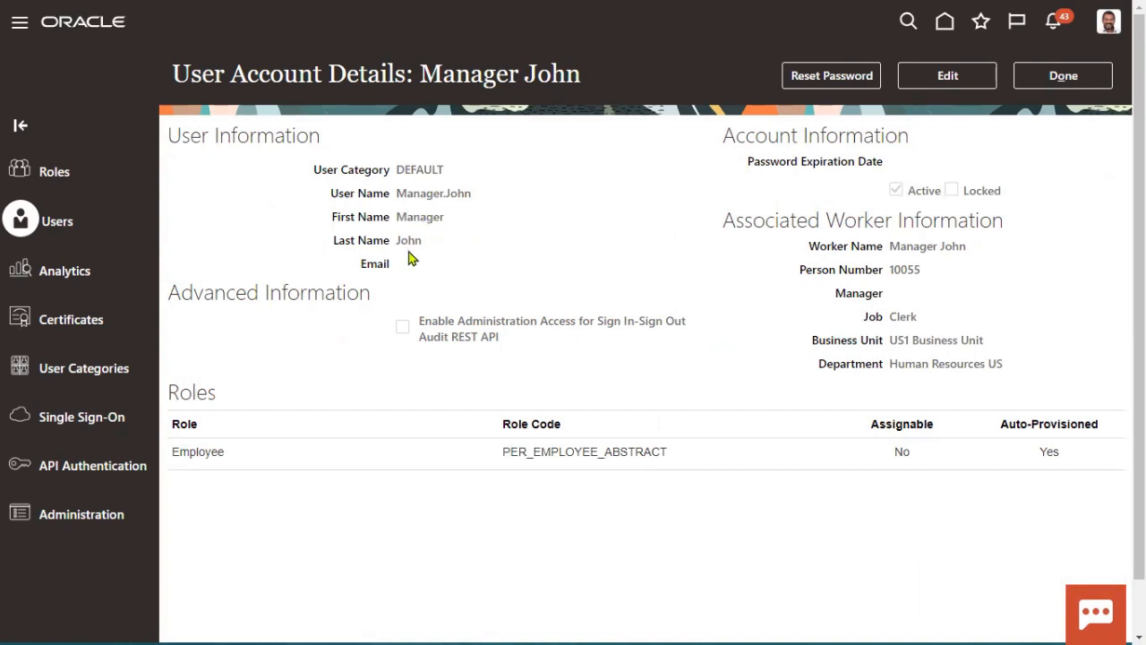
# Step: Manually reset the new hire's account password to a new value
pyautogui.click(846, 85)
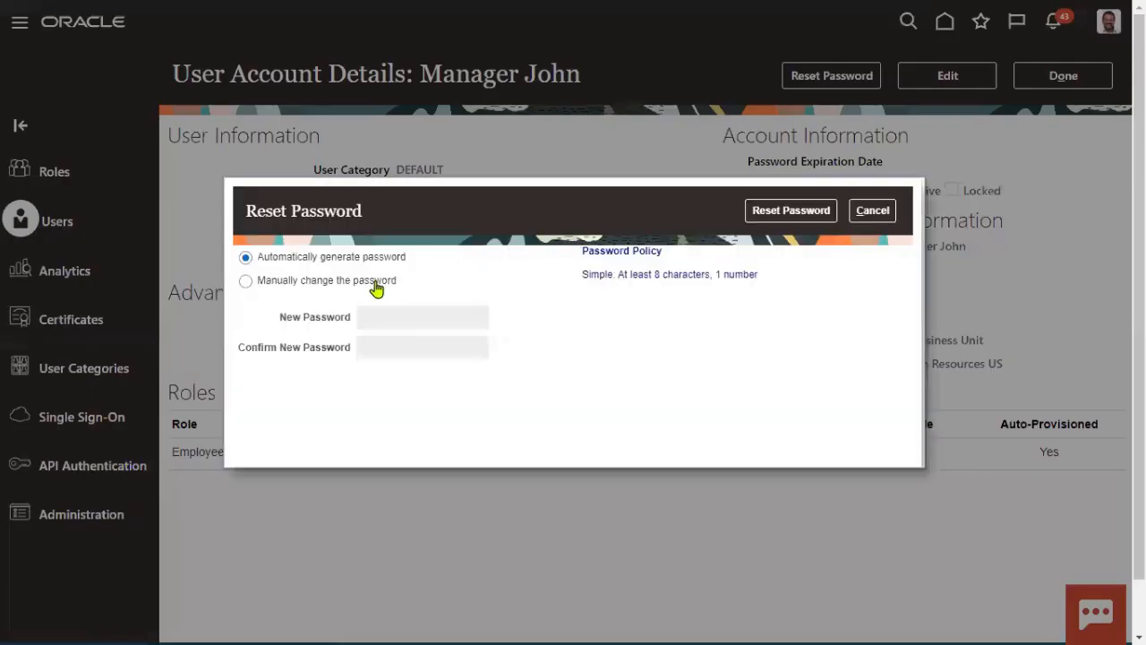
pyautogui.click(375, 281)
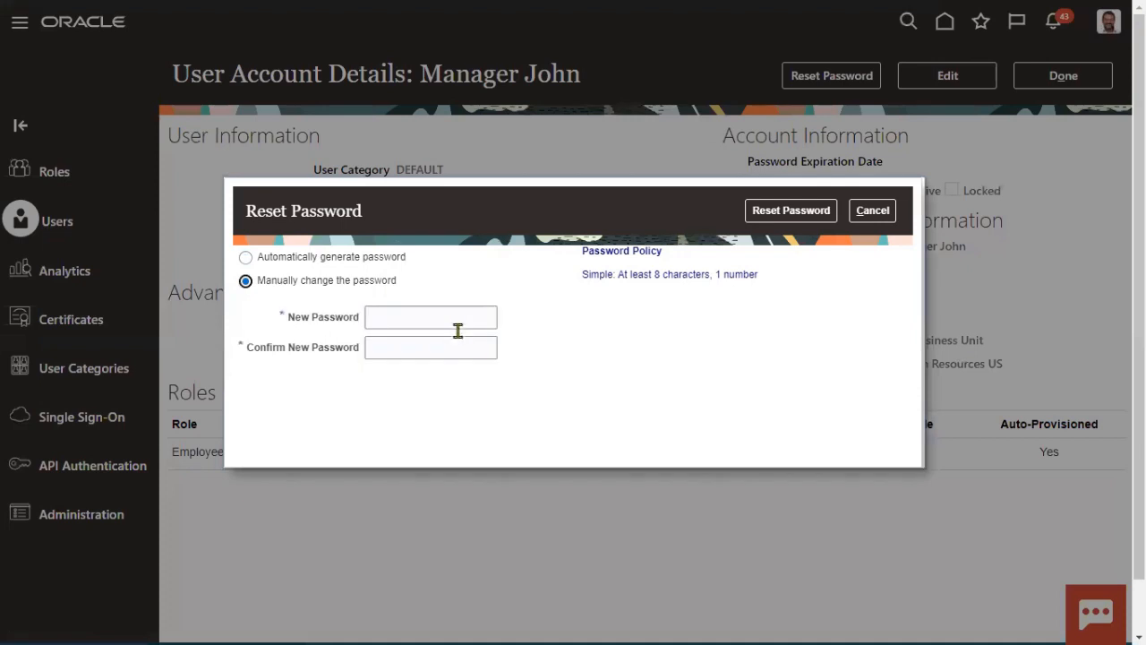
pyautogui.click(458, 317)
pyautogui.write('Welcome')
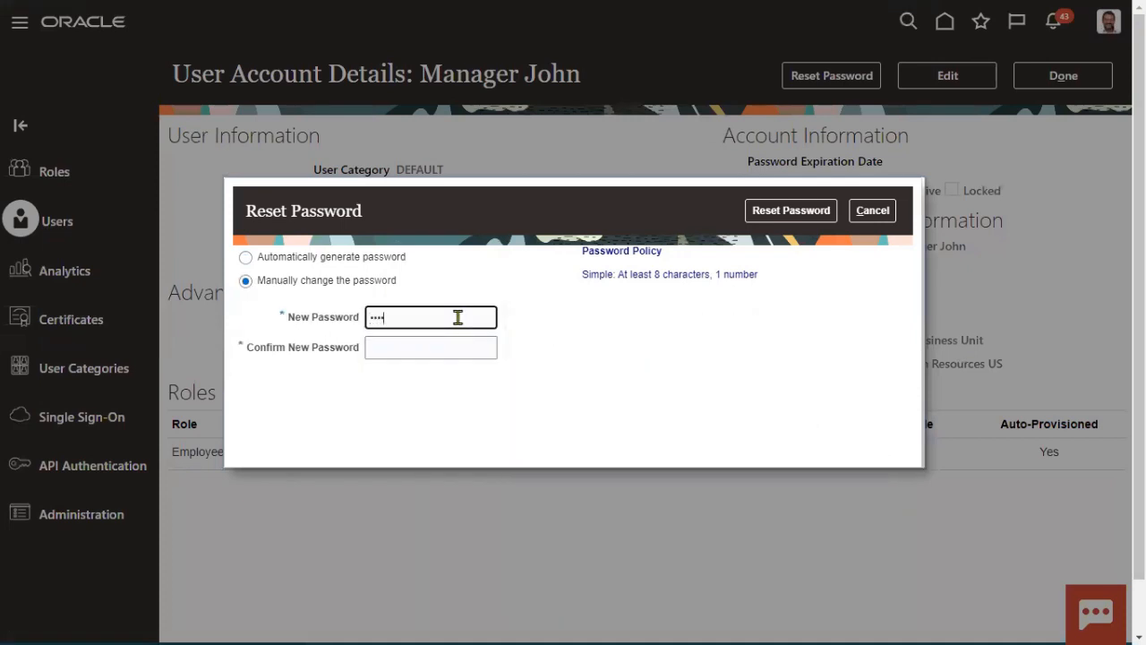
pyautogui.write('1')
pyautogui.click(453, 349)
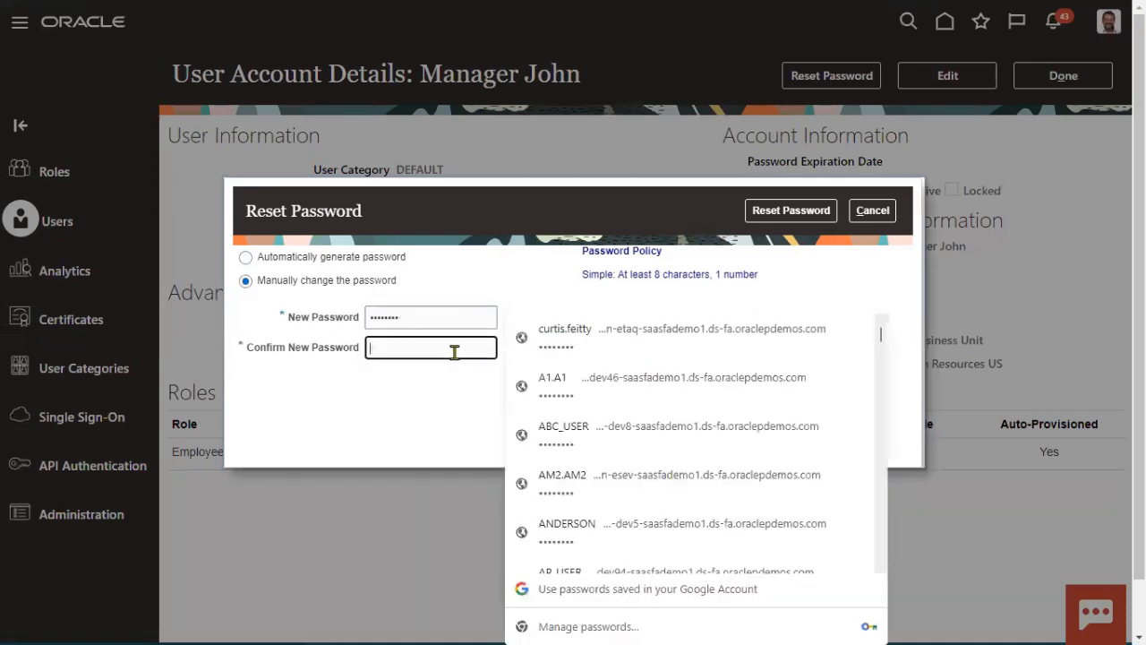
pyautogui.write('Welcome1')
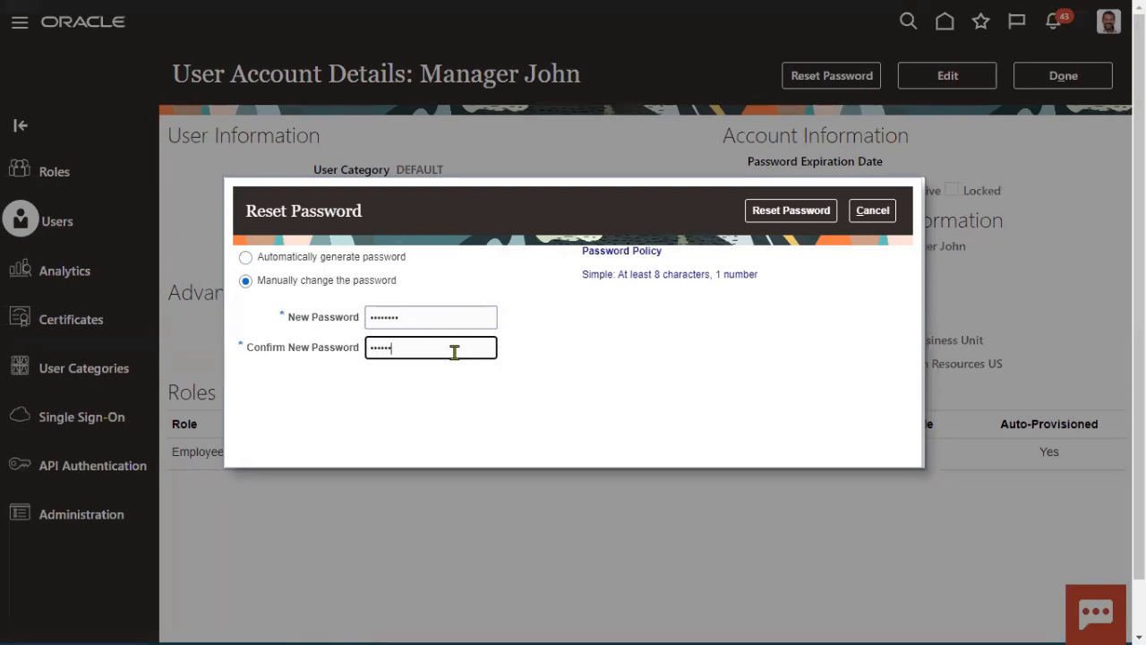
pyautogui.click(781, 215)
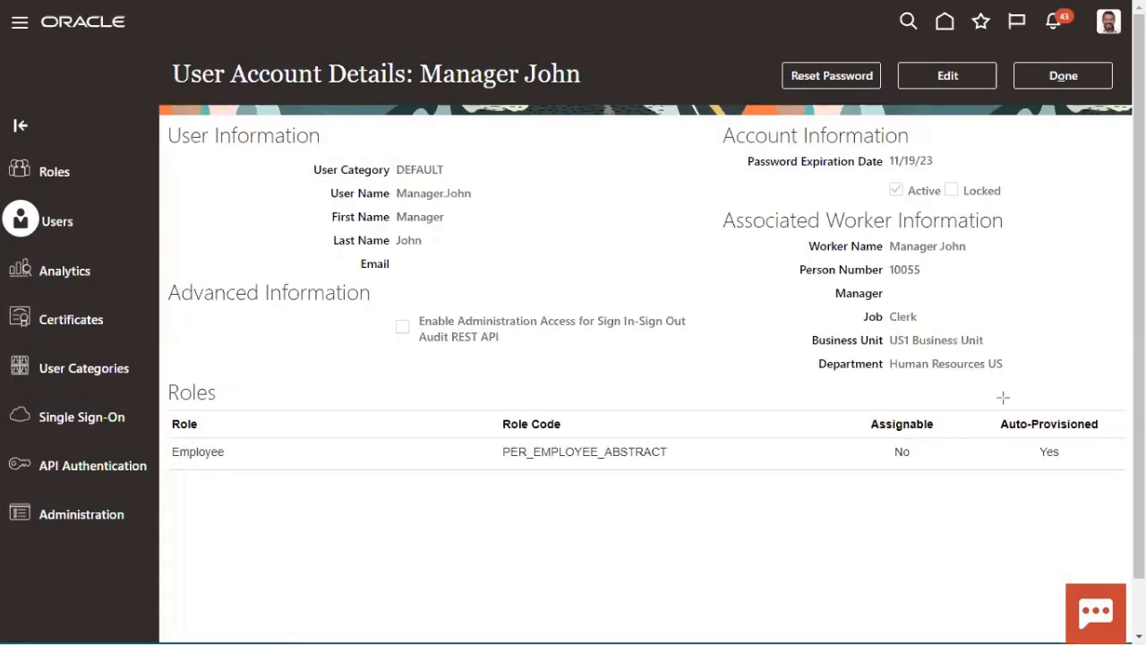
# Step: Select the Employee role in the account's roles list and put the account into edit mode
pyautogui.moveTo(990, 394); pyautogui.dragTo(1117, 496)
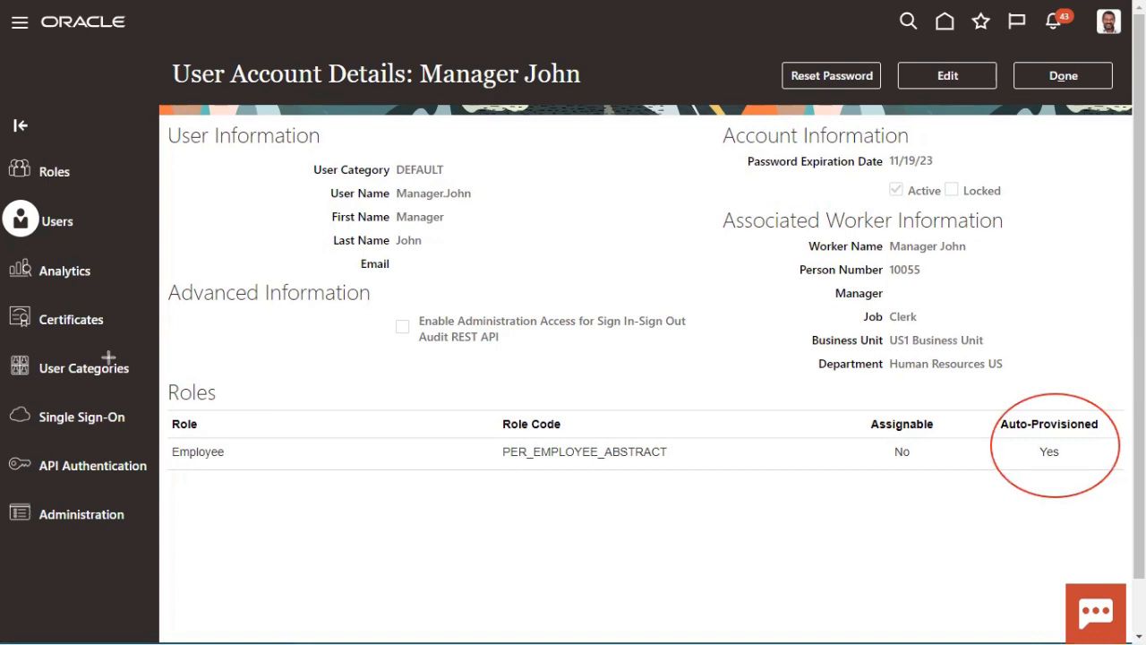
pyautogui.moveTo(139, 344); pyautogui.dragTo(251, 517)
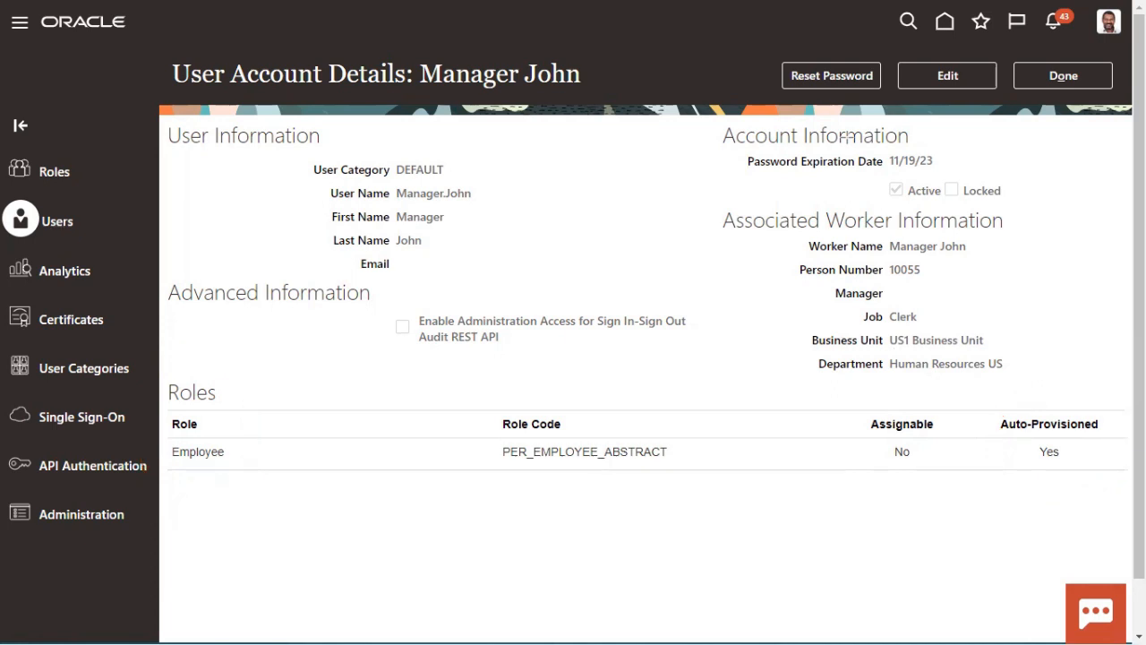
pyautogui.click(868, 457)
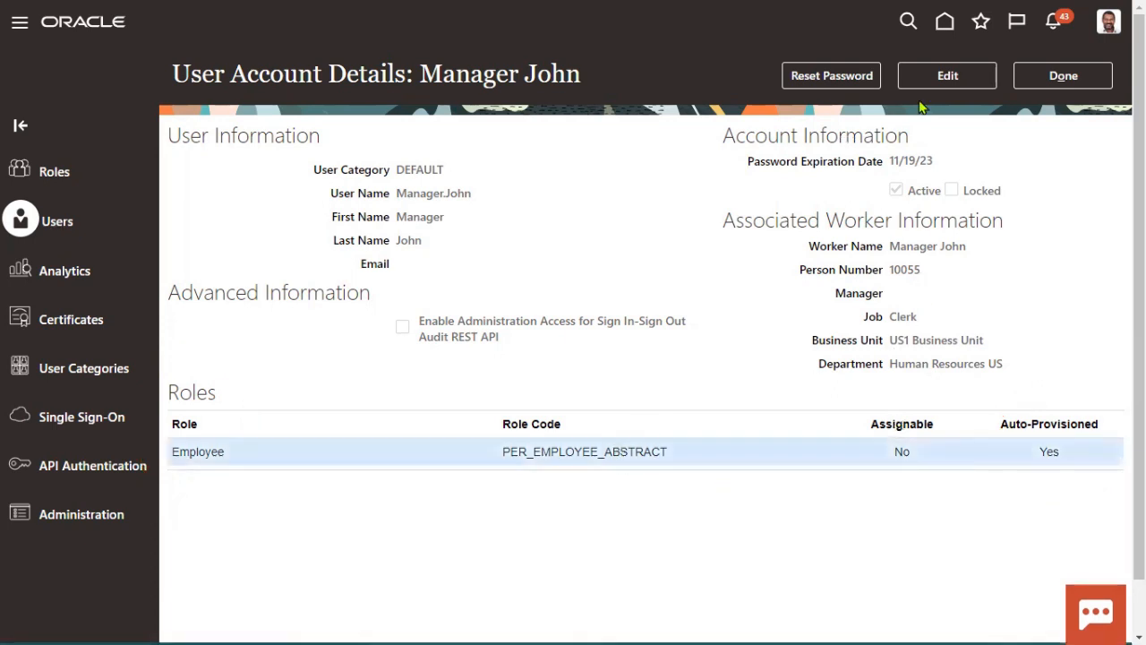
pyautogui.click(945, 79)
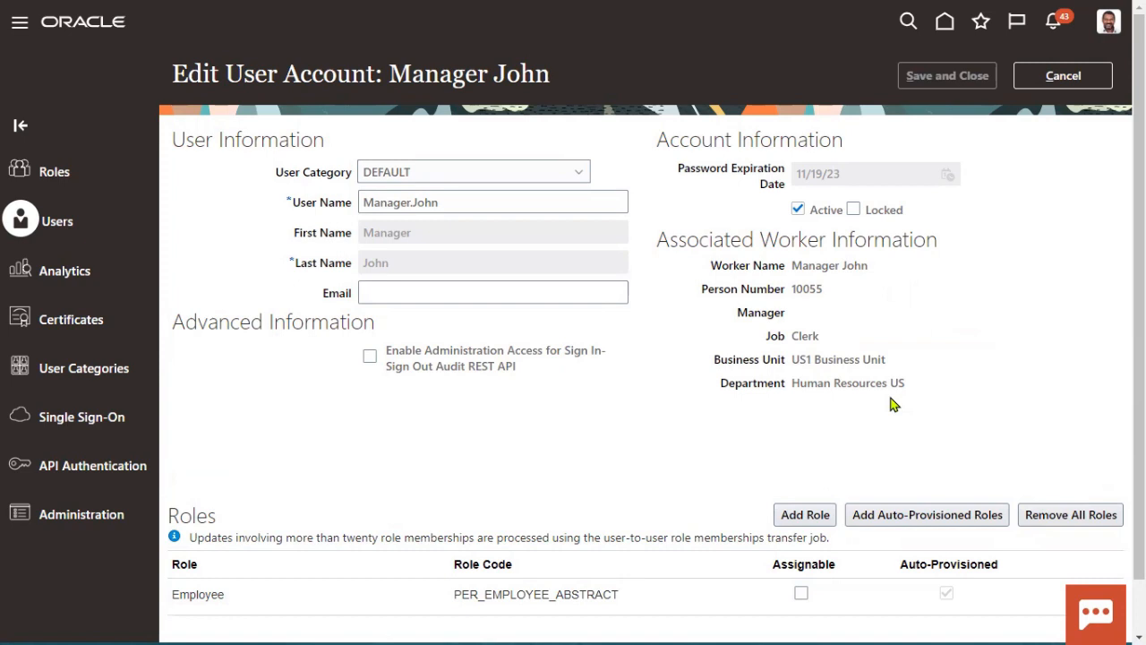
# Step: Delete the Employee role from the account, confirming the warning
pyautogui.click(940, 594)
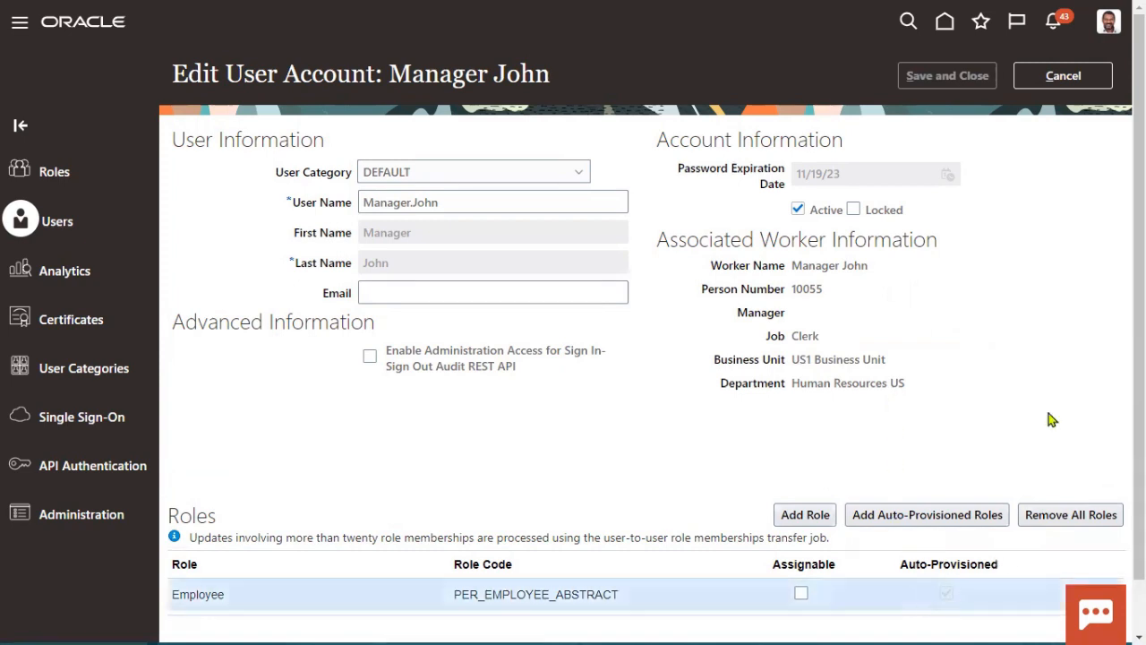
pyautogui.scroll(-1, 1100, 549)
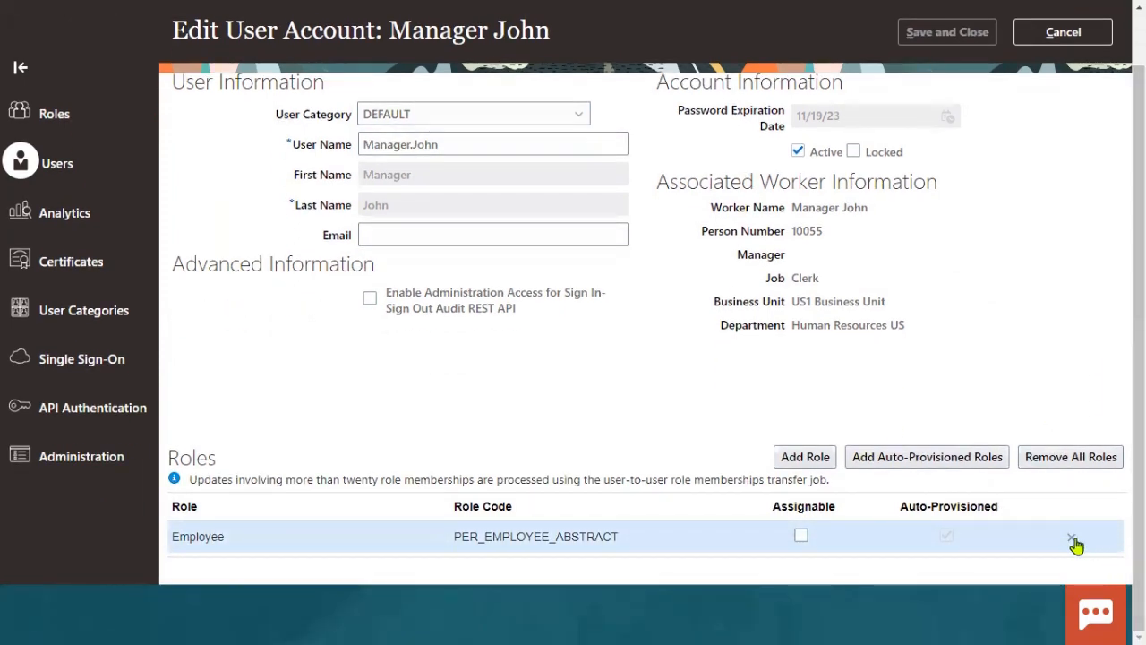
pyautogui.click(1072, 538)
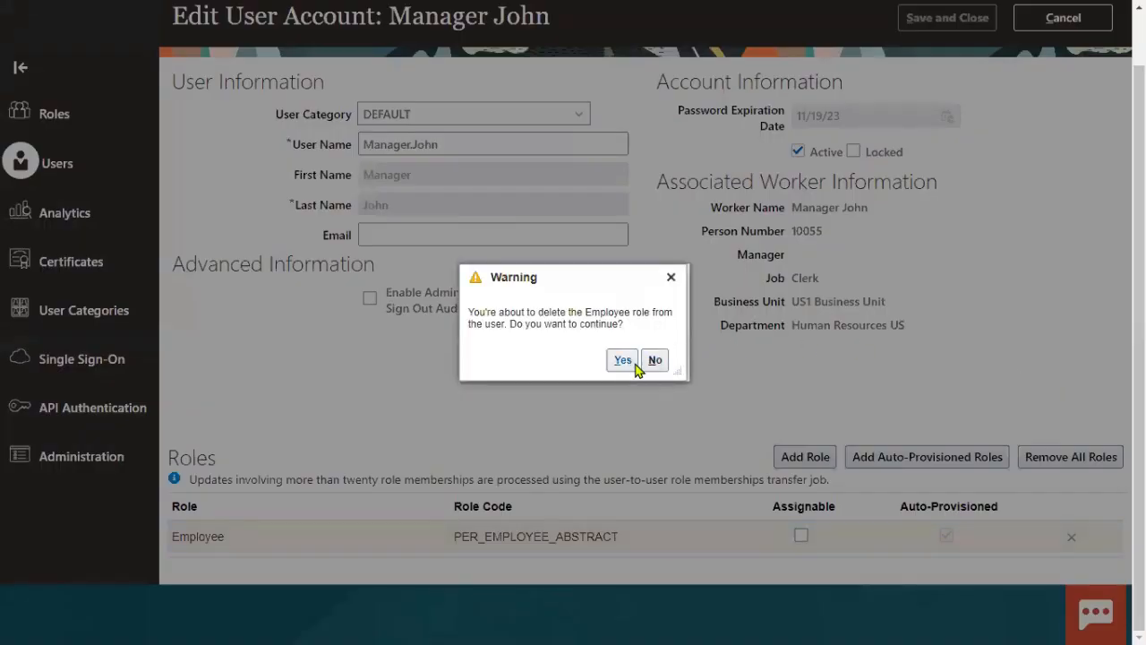
pyautogui.click(623, 362)
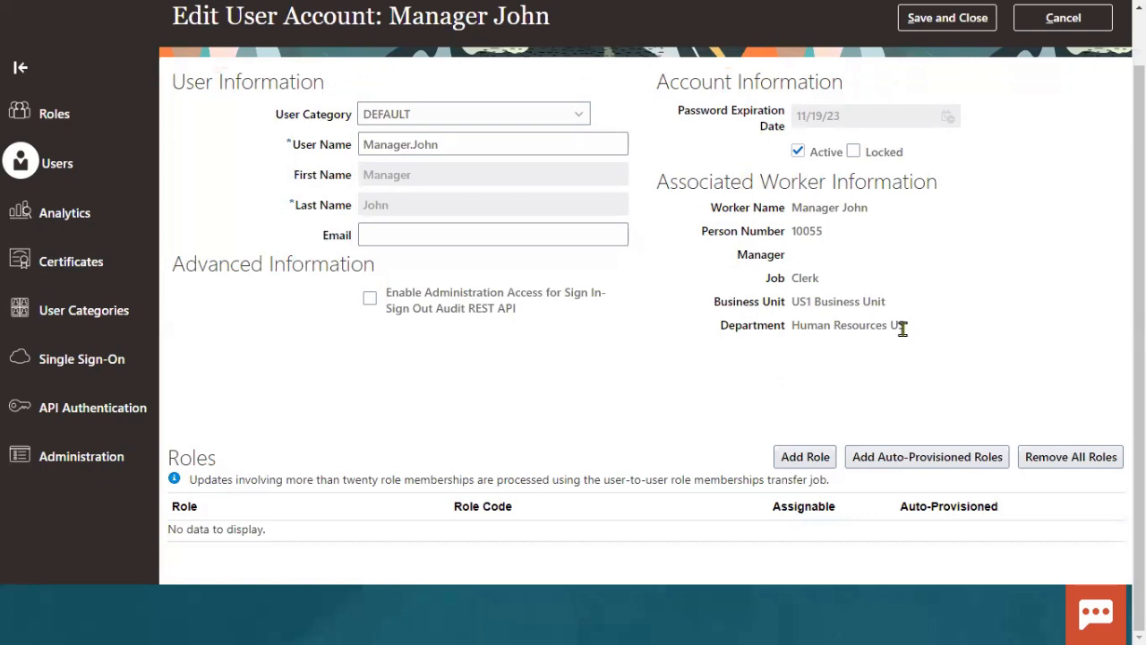
# Step: Copy the account's user name and save and close the account
pyautogui.scroll(2, 1010, 313)
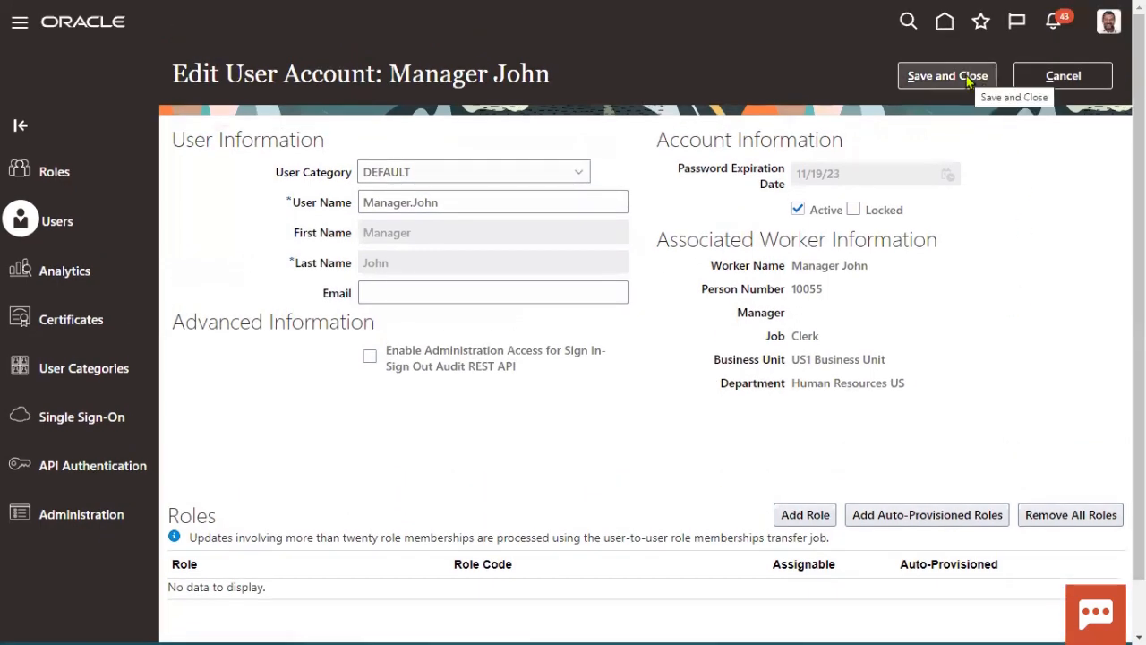
pyautogui.click(455, 210)
pyautogui.doubleClick(380, 195)
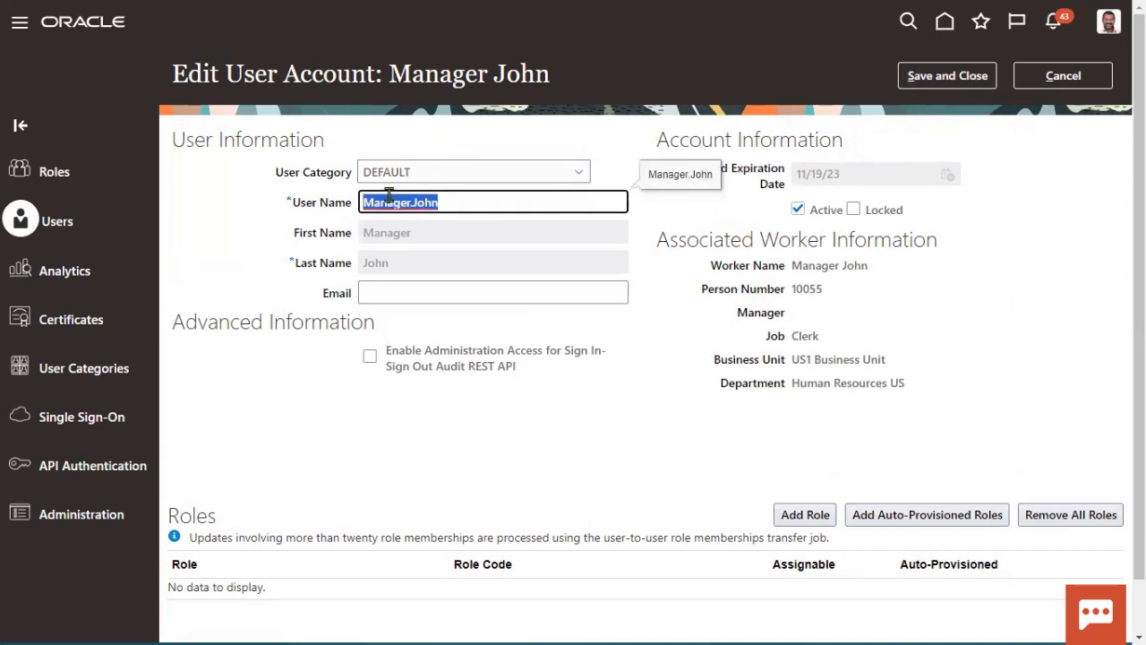
pyautogui.rightClick(389, 205)
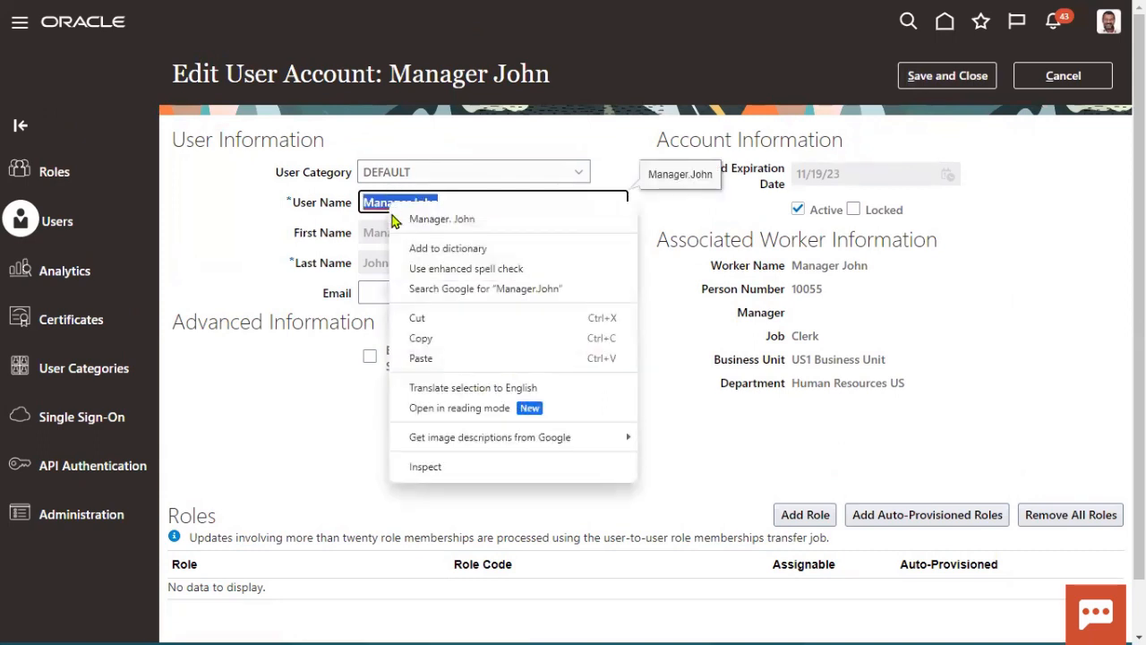
pyautogui.click(421, 337)
pyautogui.click(950, 77)
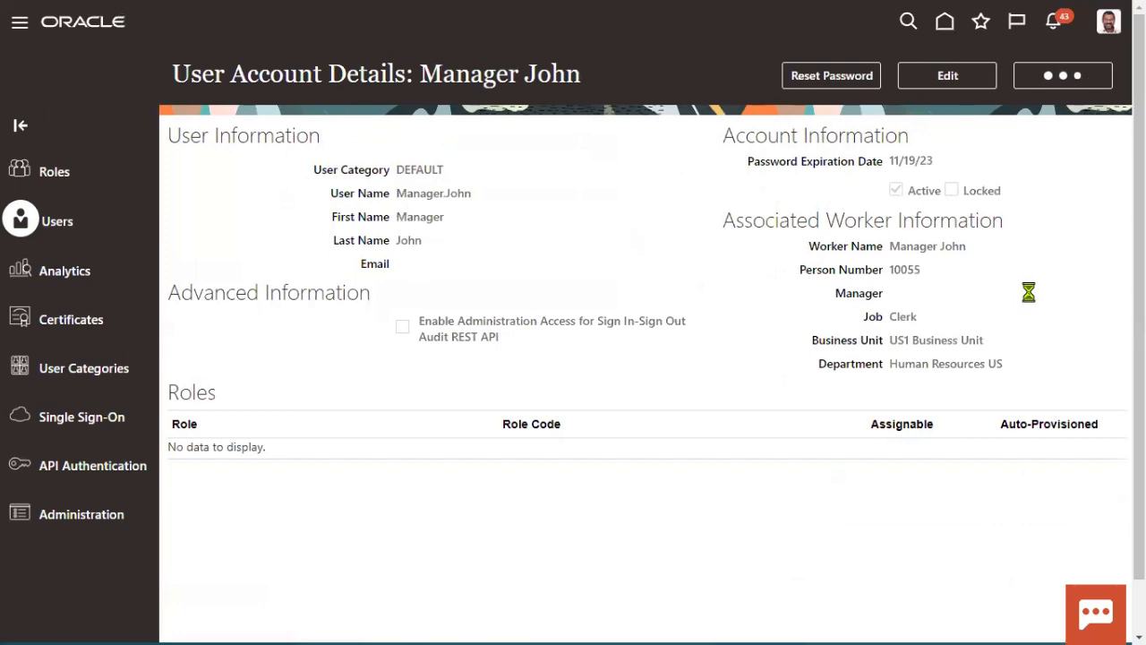
# Step: Sign out and sign back in with the new hire's user name and password
pyautogui.click(1110, 25)
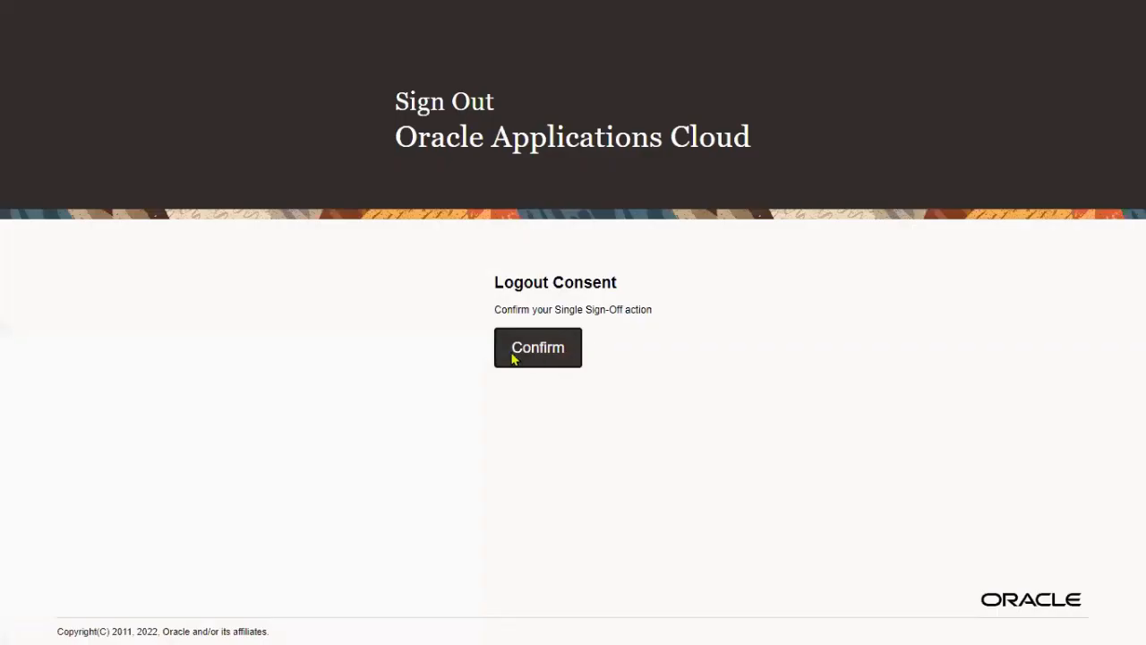
pyautogui.click(514, 358)
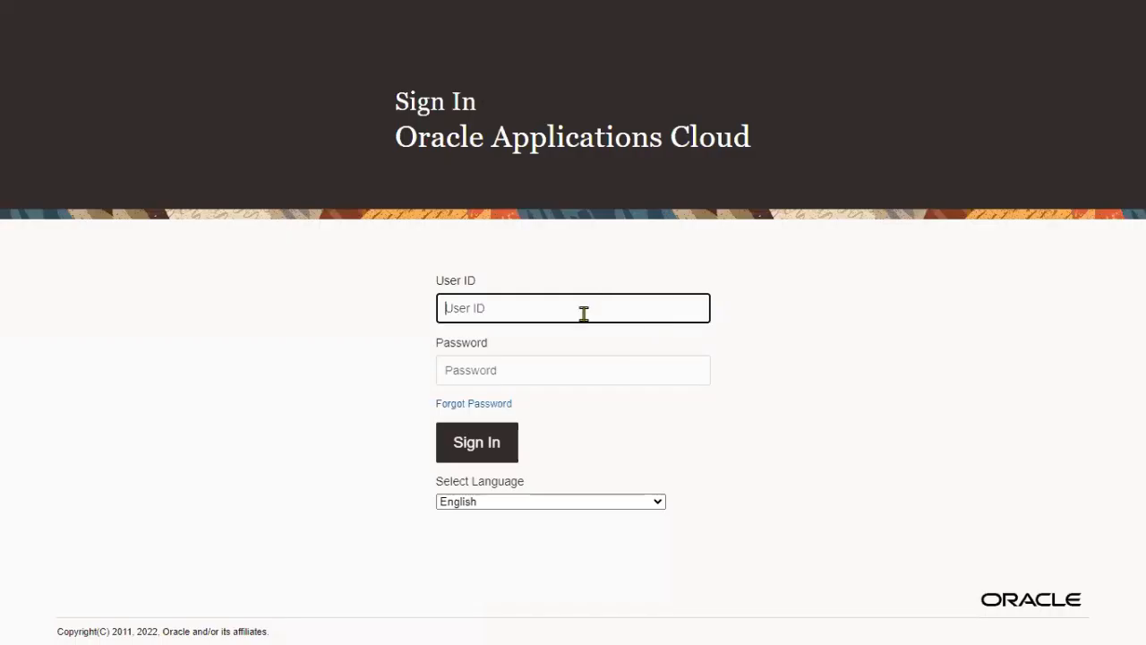
pyautogui.write('Manager.John')
pyautogui.click(540, 360)
pyautogui.write('•••')
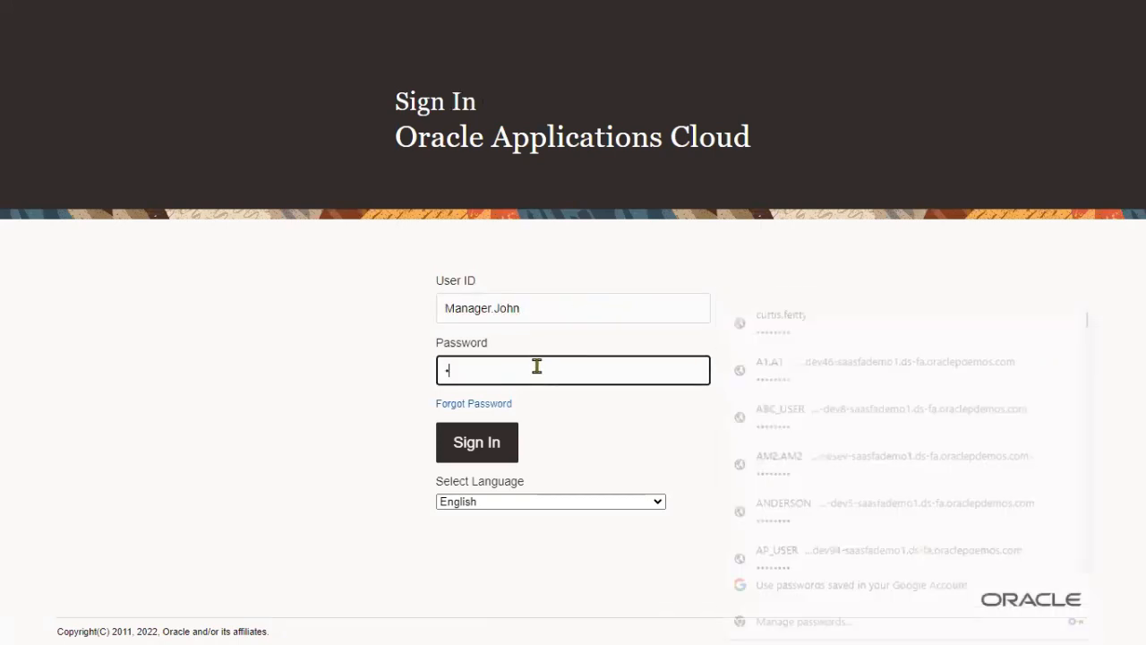
pyautogui.write('•••••')
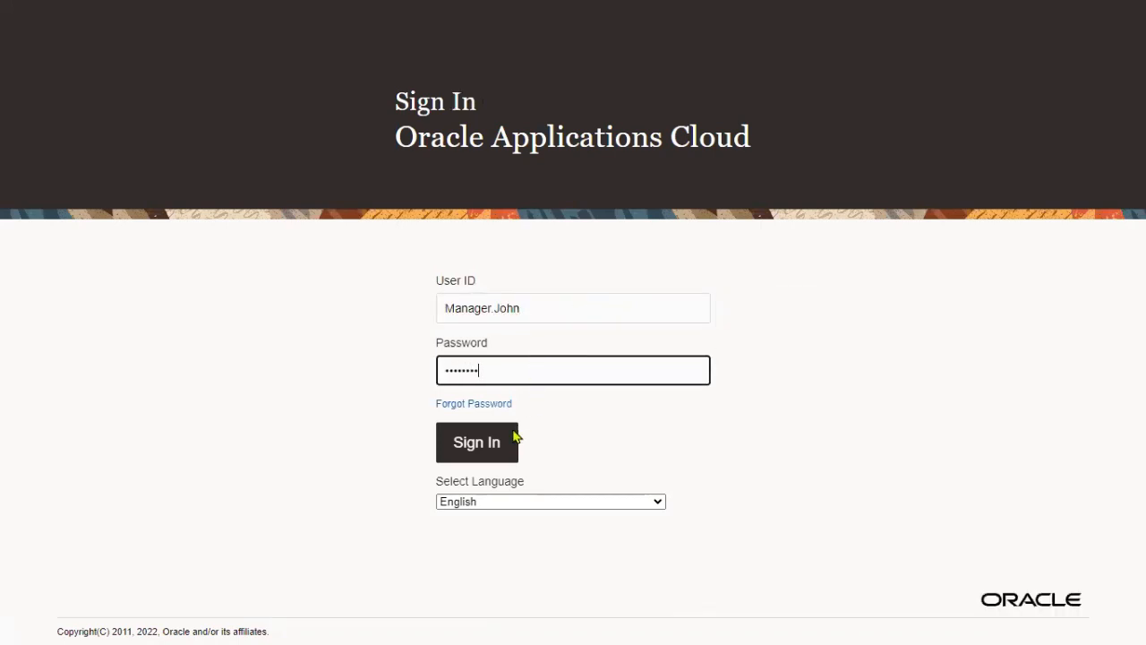
pyautogui.click(497, 448)
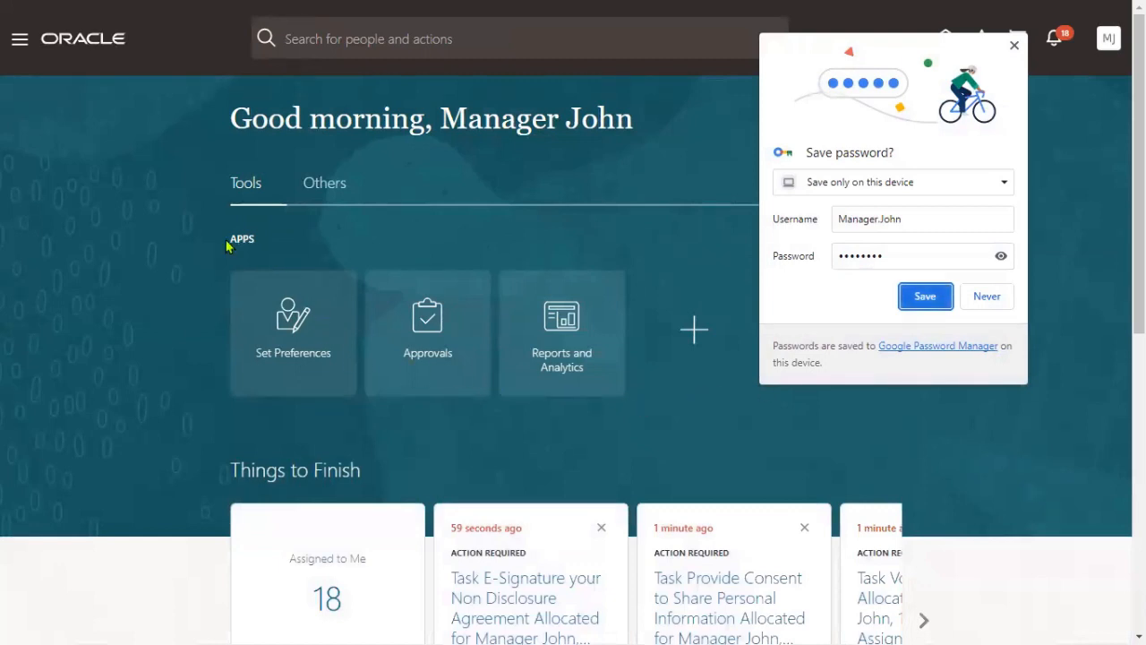
# Step: Review the Me, Academics, Tools and Others work areas and dismiss Chrome's save-password prompt
pyautogui.click(19, 39)
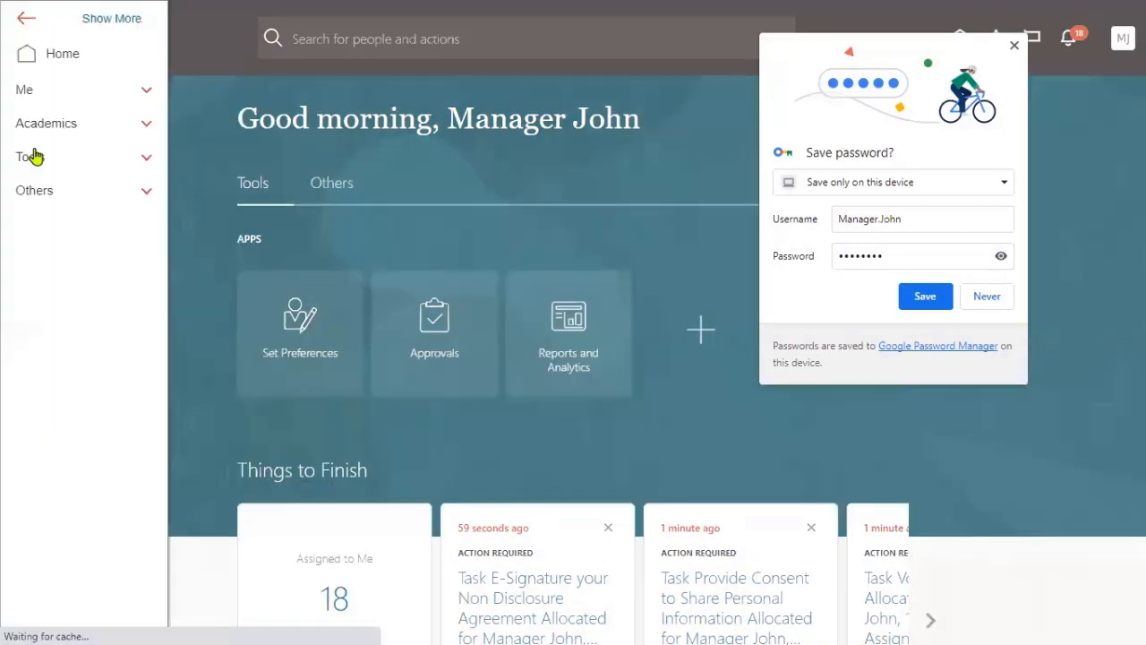
pyautogui.click(54, 96)
pyautogui.click(61, 154)
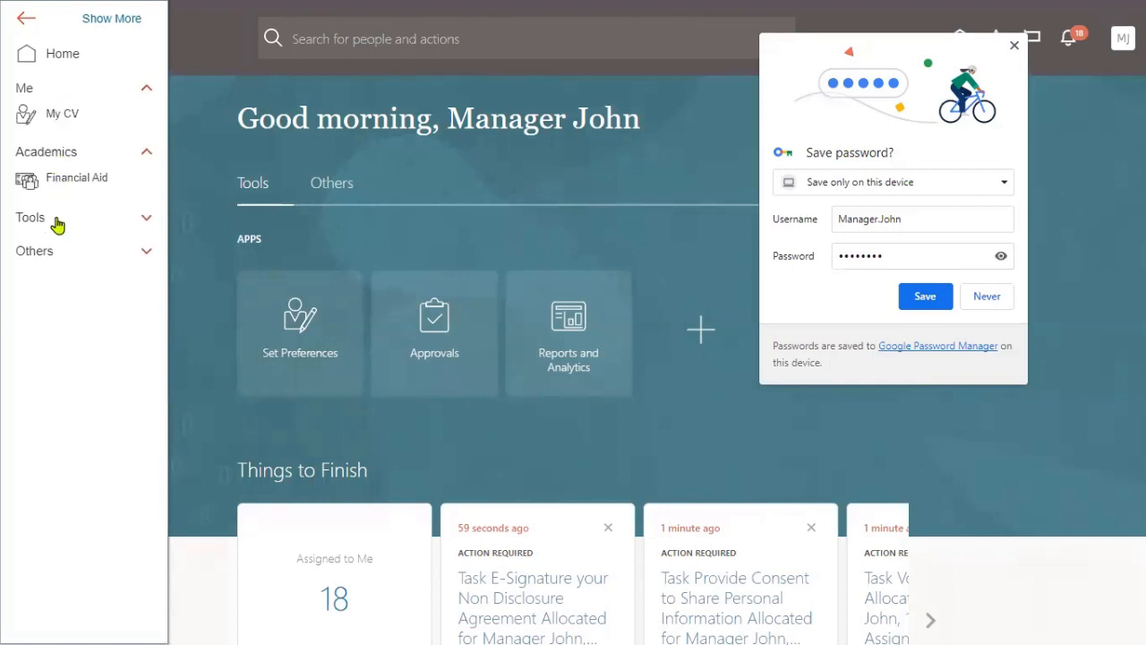
pyautogui.click(55, 220)
pyautogui.click(49, 394)
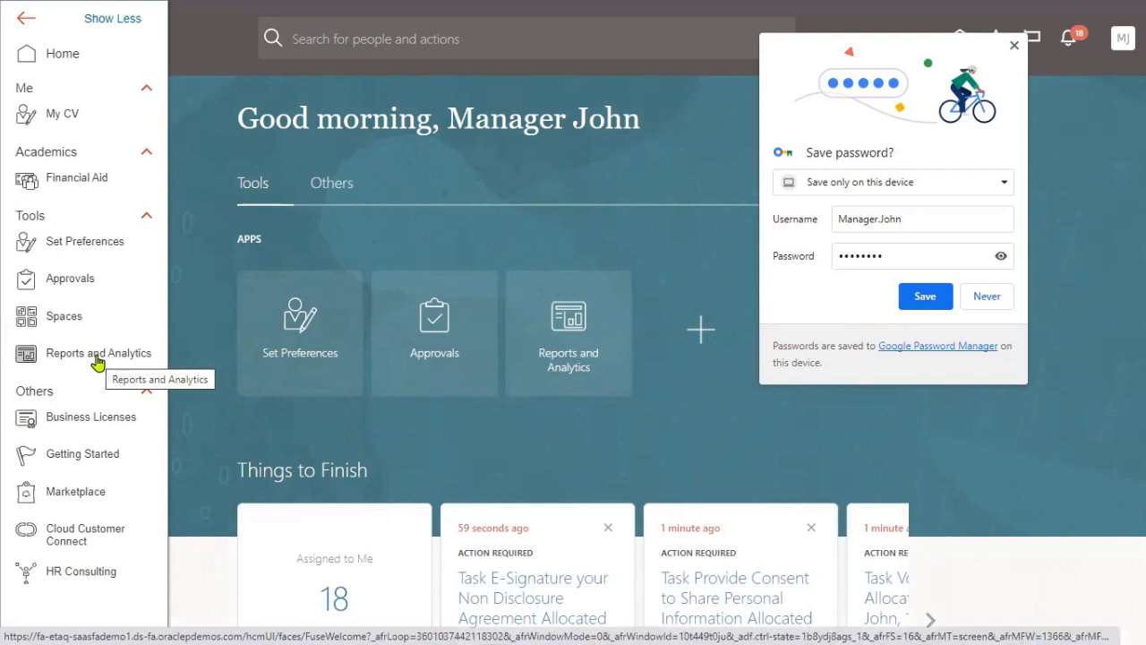
pyautogui.click(1016, 46)
pyautogui.click(1005, 297)
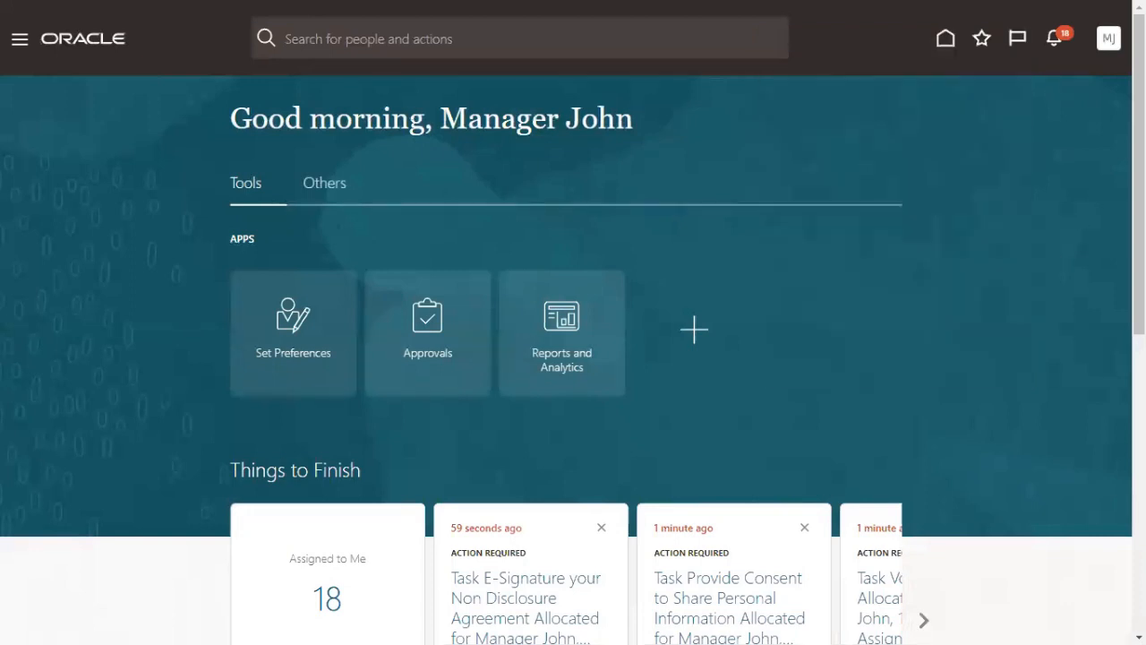
# Step: Sign out of the new hire's session and sign back in as the administrator with saved credentials
pyautogui.click(1110, 45)
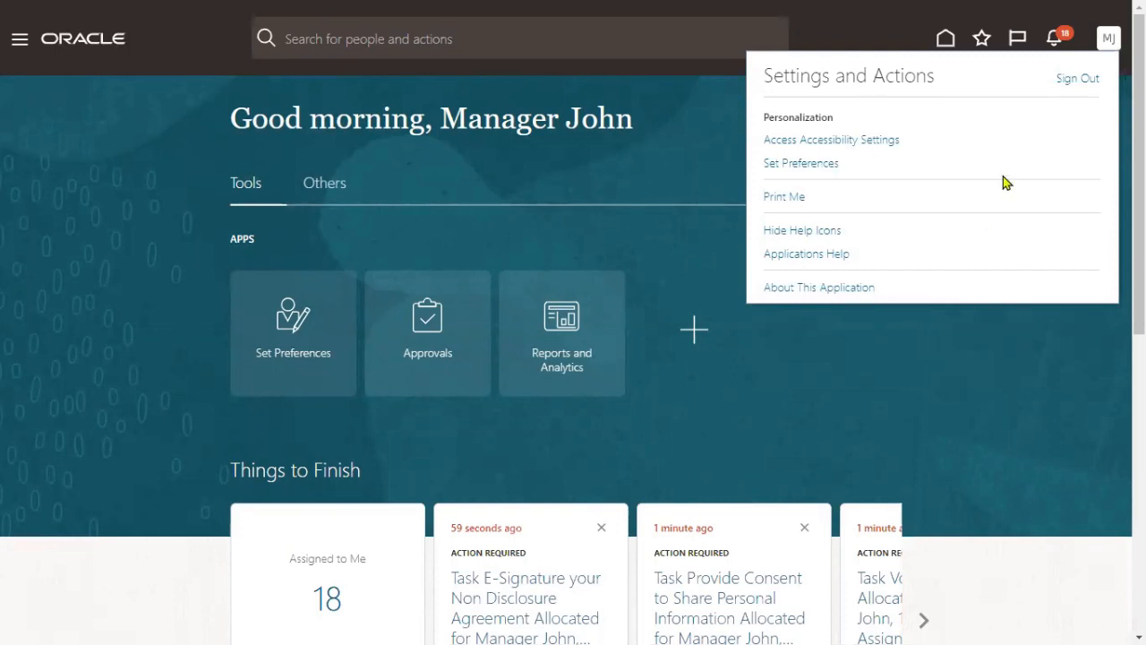
pyautogui.click(1074, 81)
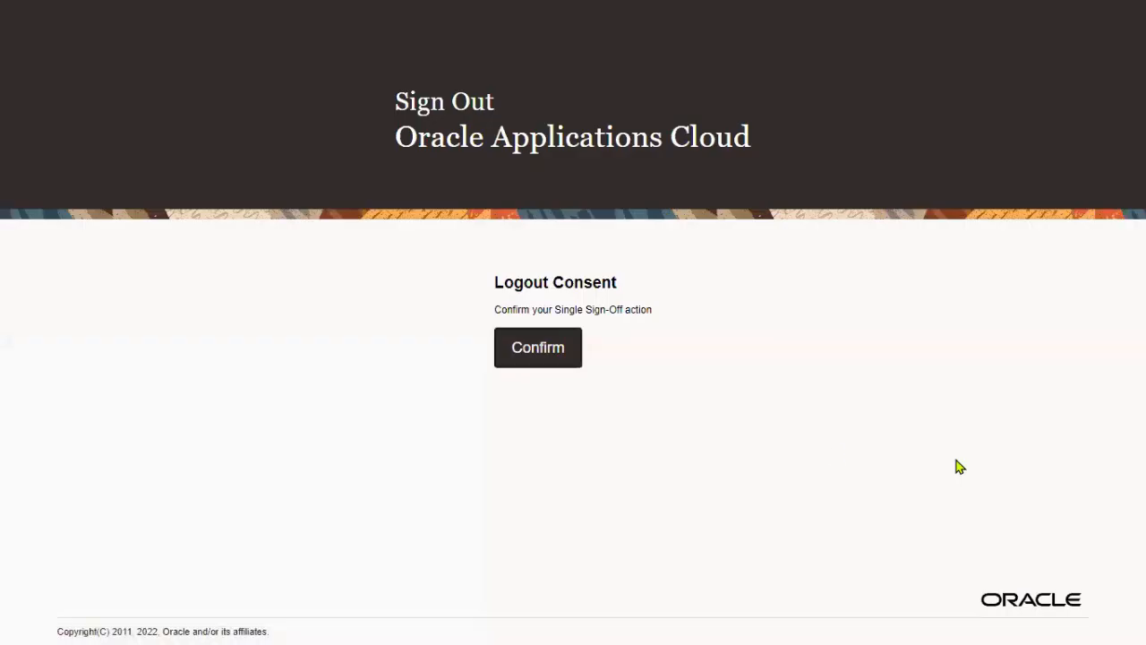
pyautogui.click(553, 351)
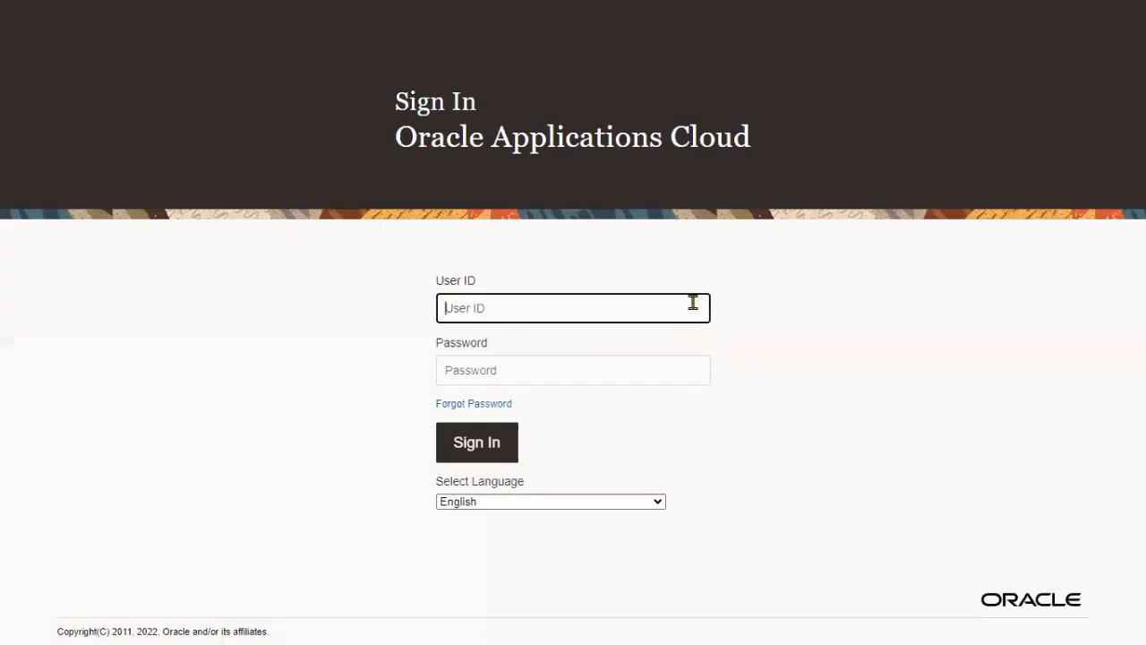
pyautogui.write('cur')
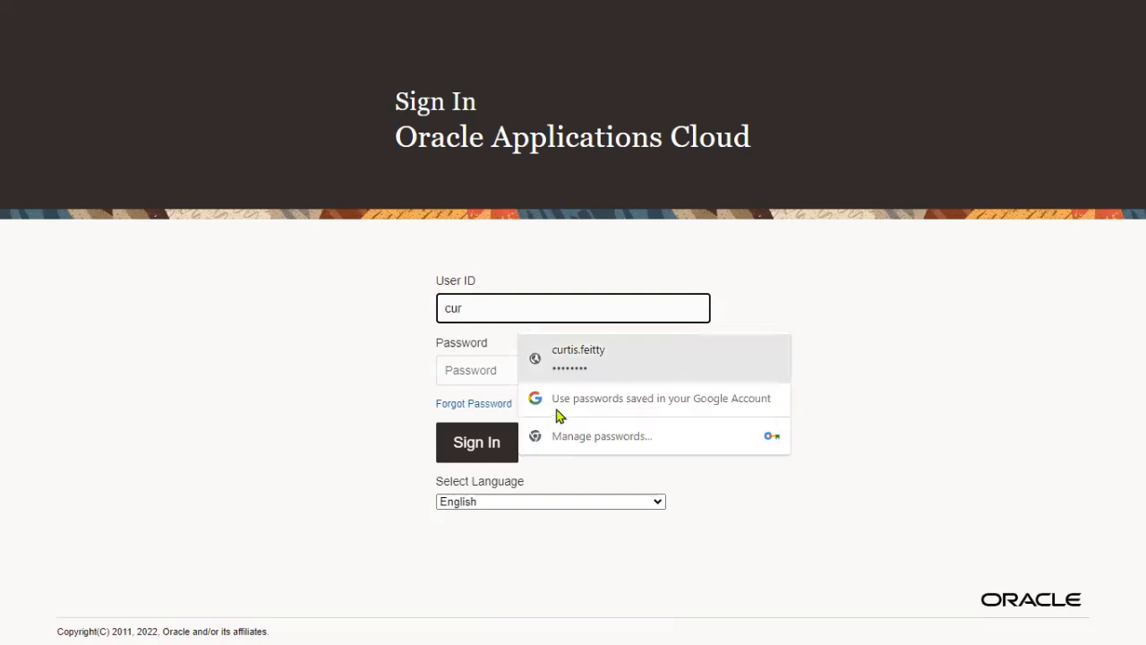
pyautogui.press('Return')
pyautogui.write('••••')
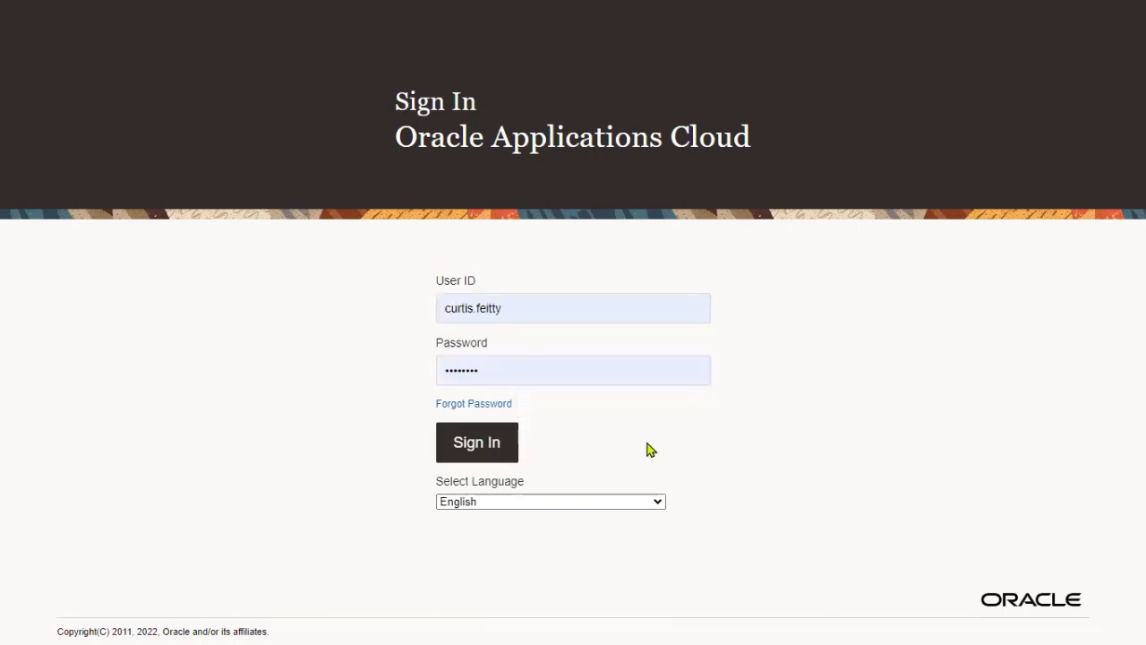
pyautogui.press('Return')
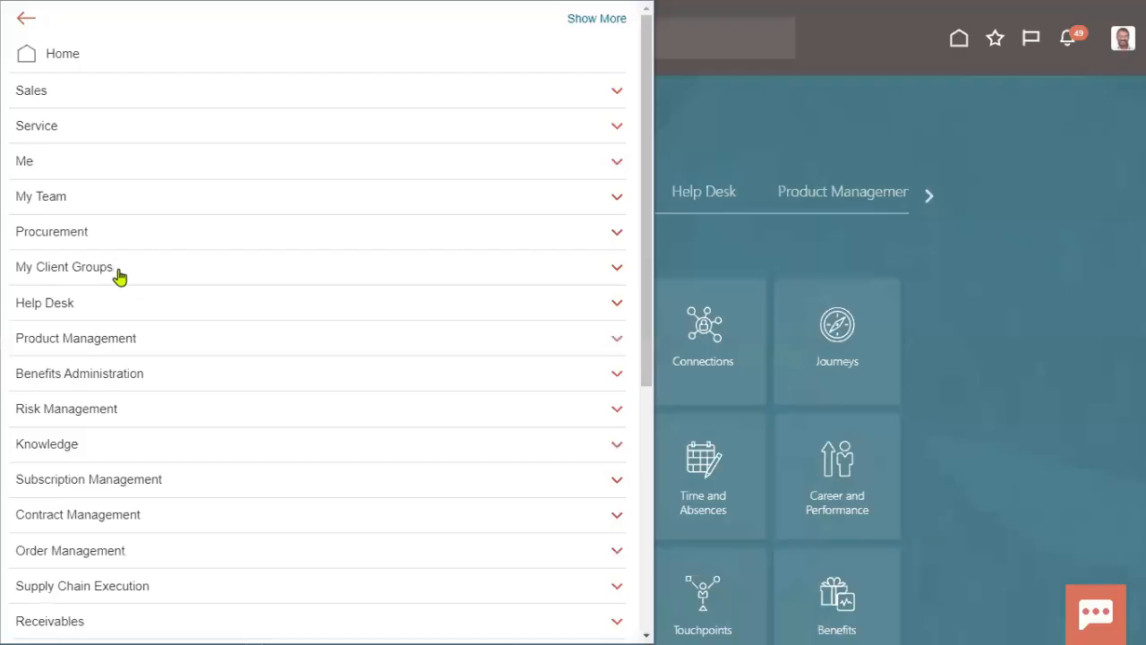
# Step: Open the Security Console from the Navigator's Tools section
pyautogui.click(116, 266)
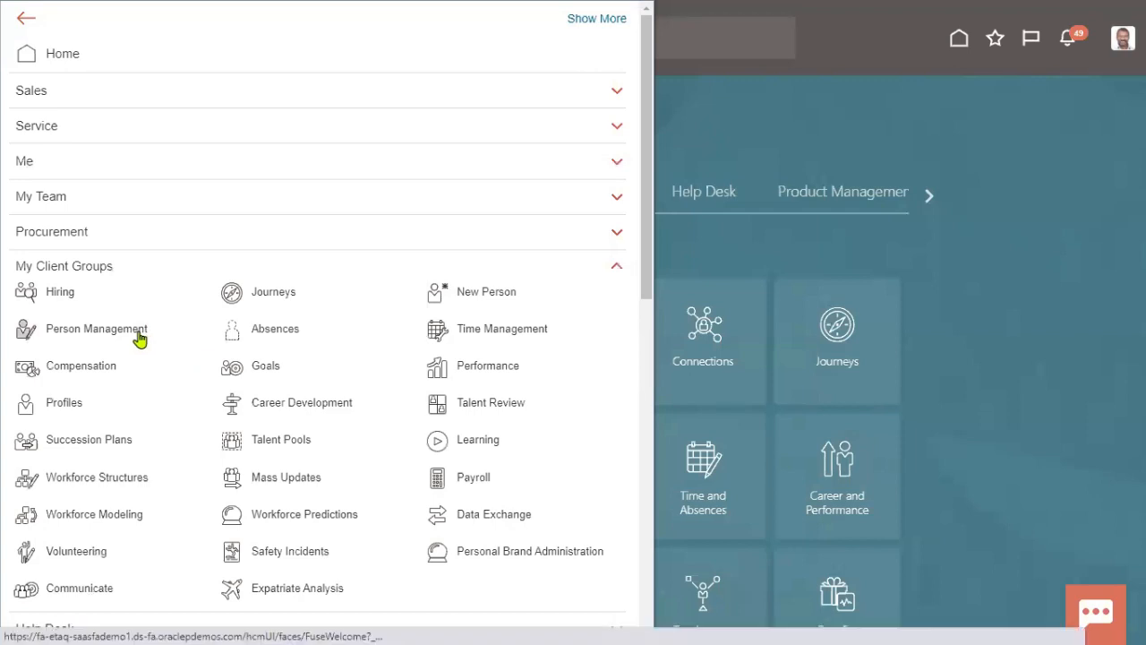
pyautogui.scroll(-8, 143, 359)
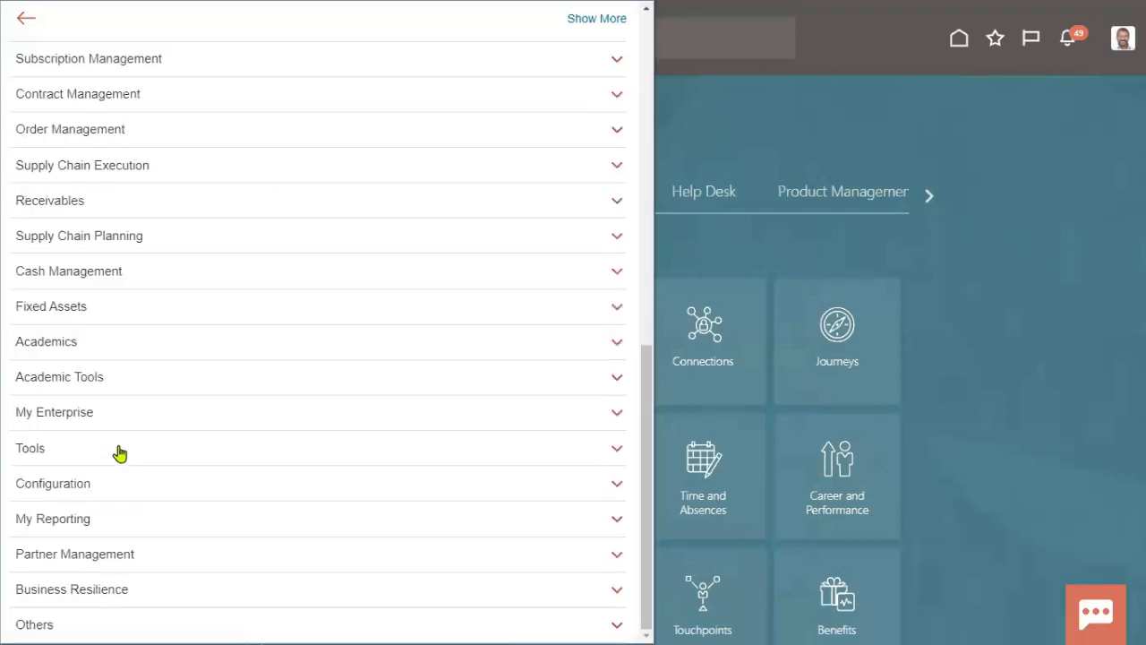
pyautogui.click(119, 450)
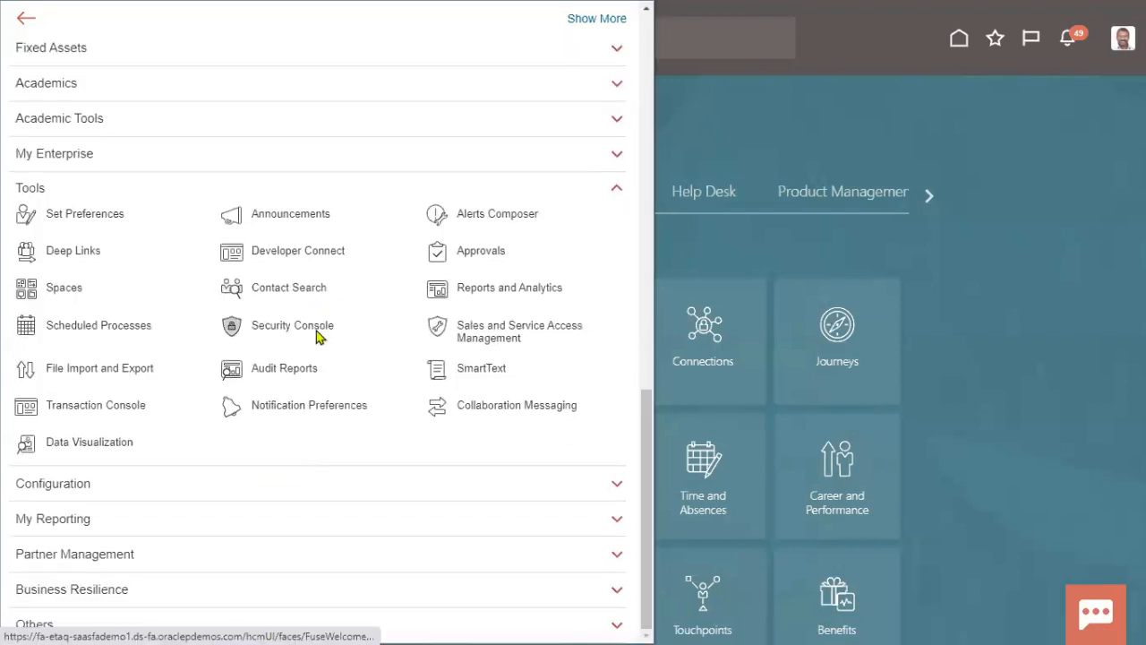
pyautogui.click(316, 334)
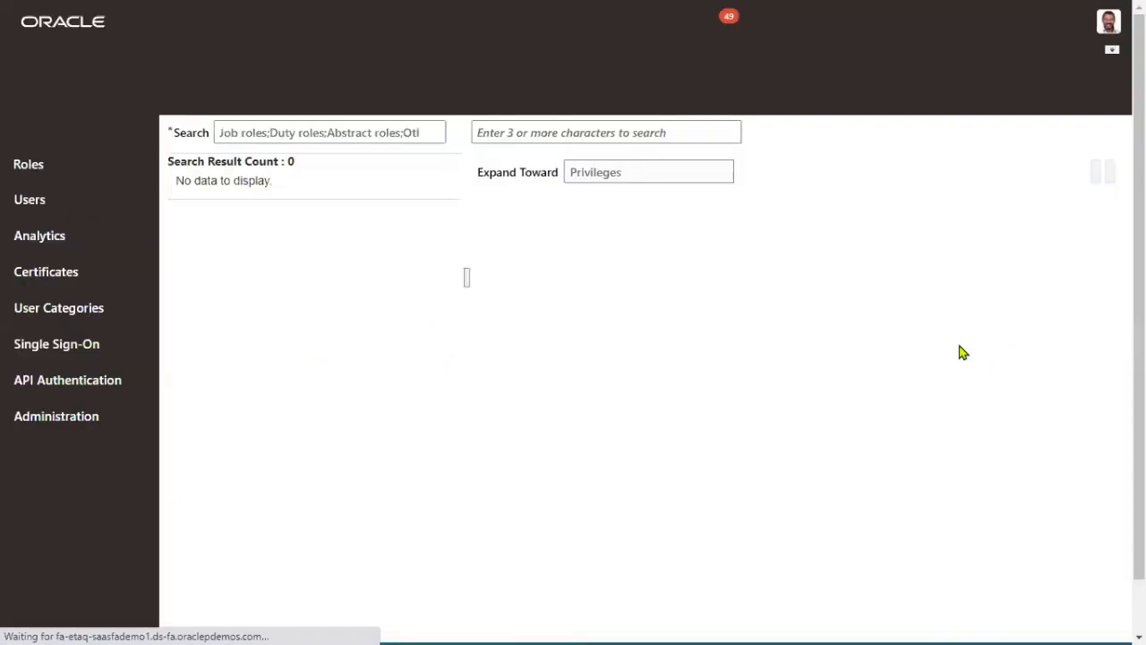
# Step: Find the Manager.John account, put it into edit mode and begin a role search
pyautogui.click(873, 191)
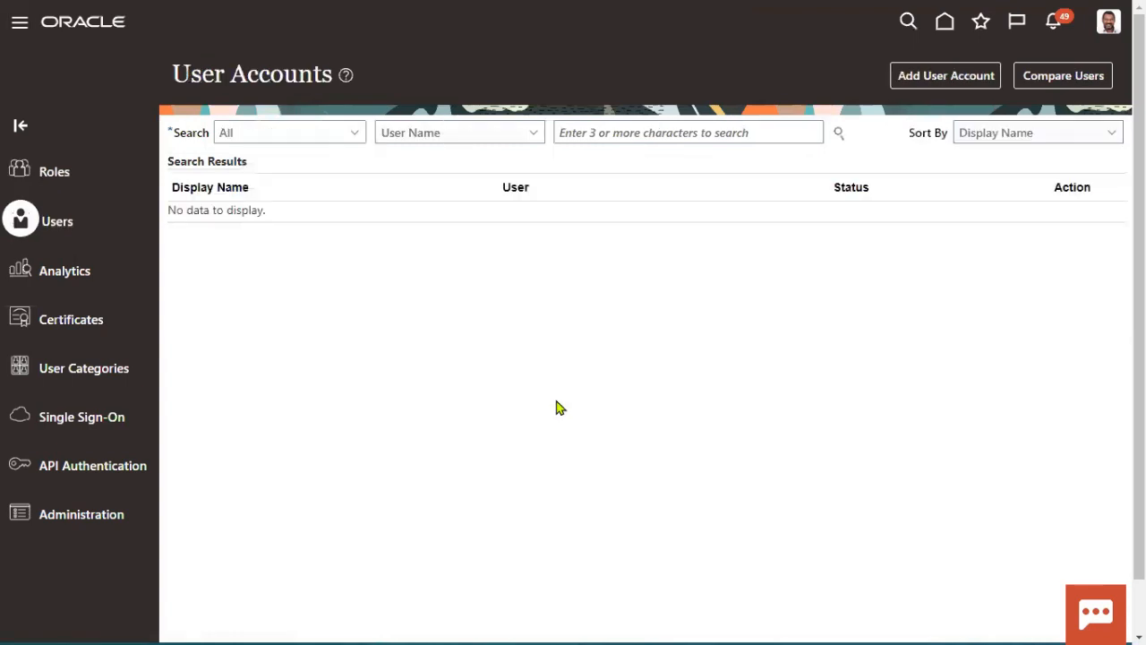
pyautogui.click(714, 133)
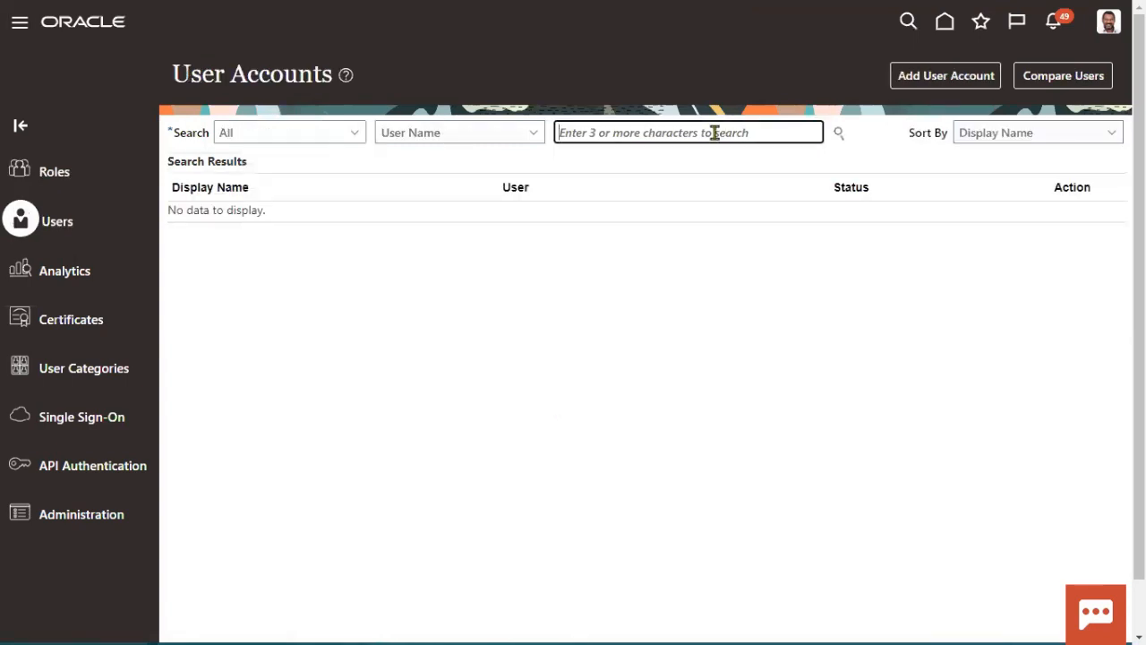
pyautogui.write('Manager.John')
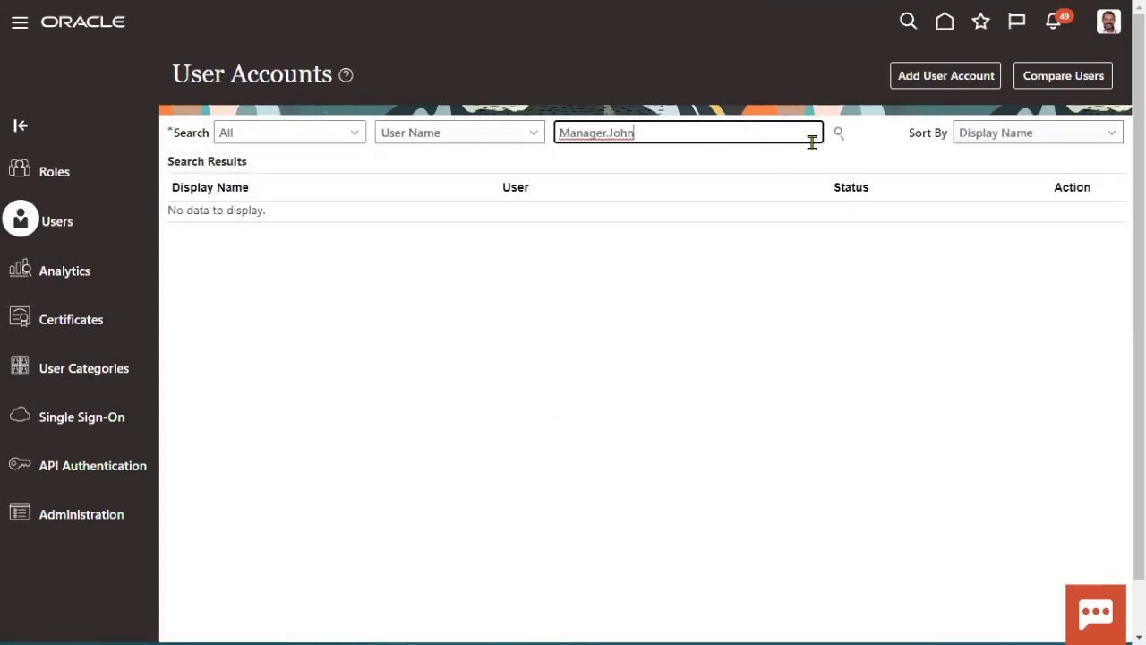
pyautogui.click(836, 134)
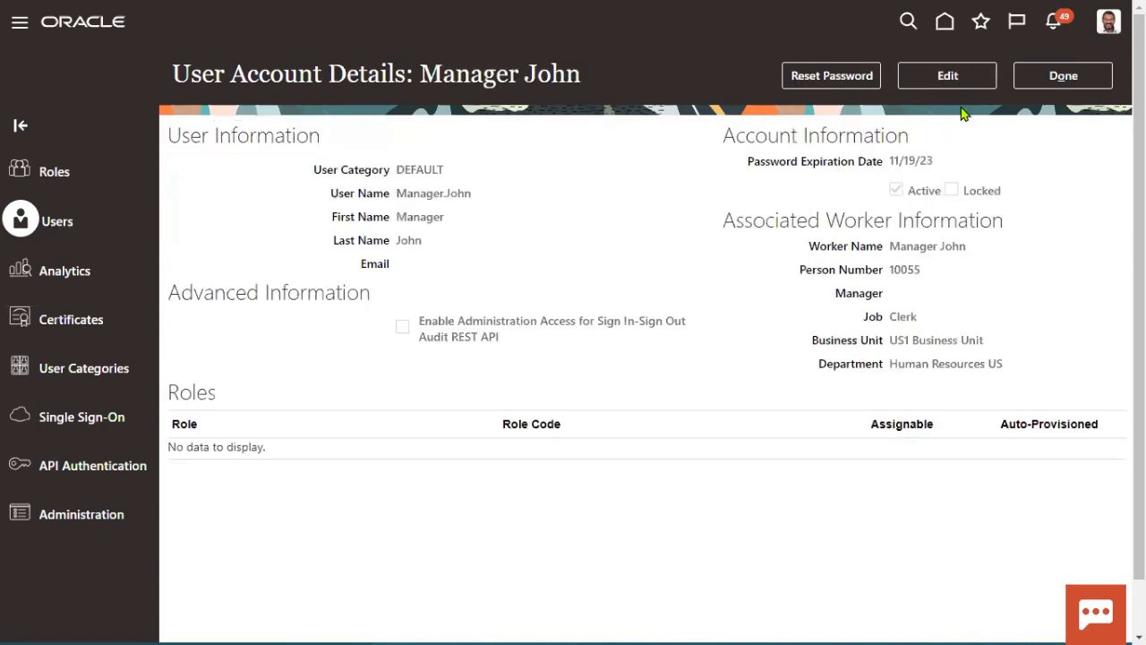
pyautogui.click(931, 82)
pyautogui.click(797, 509)
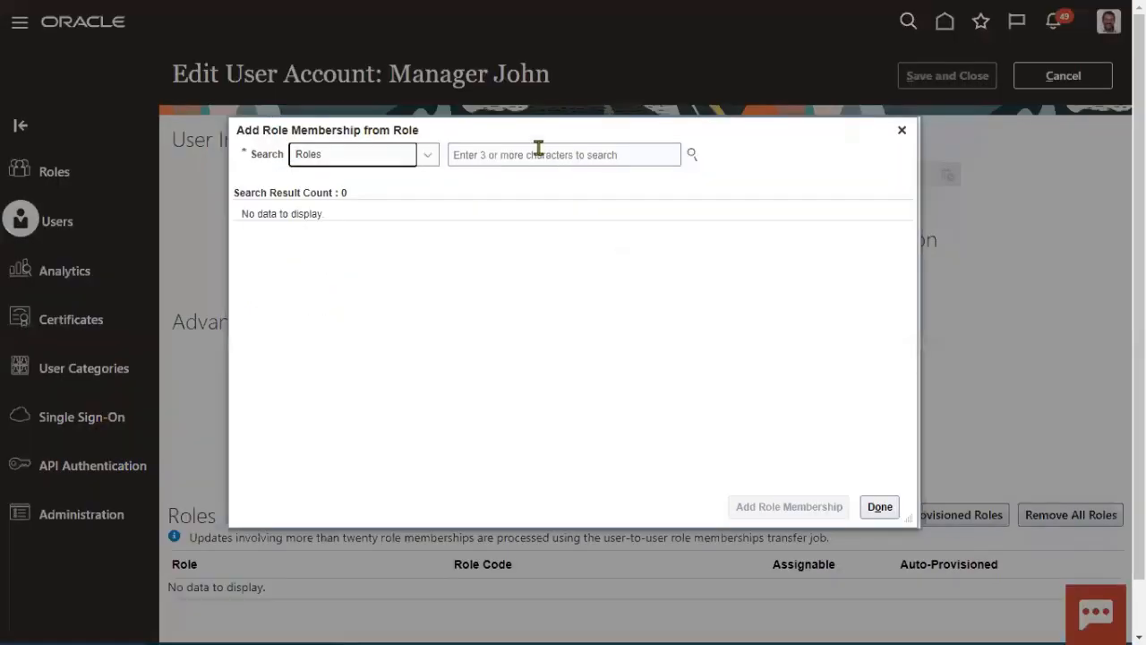
pyautogui.click(538, 148)
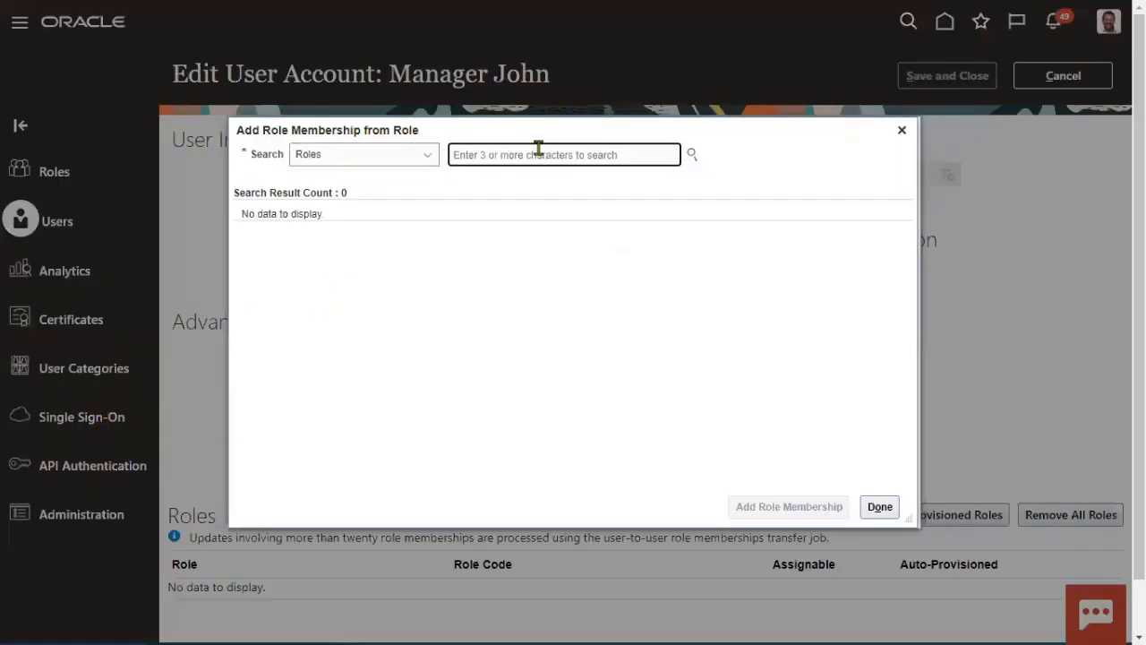
pyautogui.write('Empl')
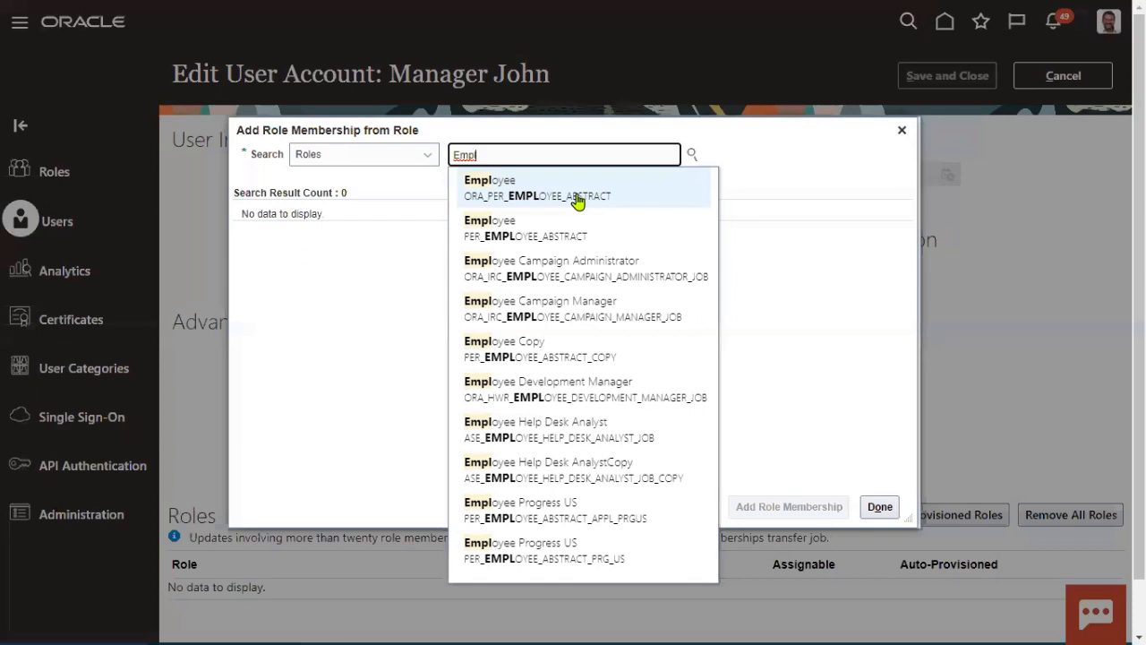
pyautogui.click(527, 238)
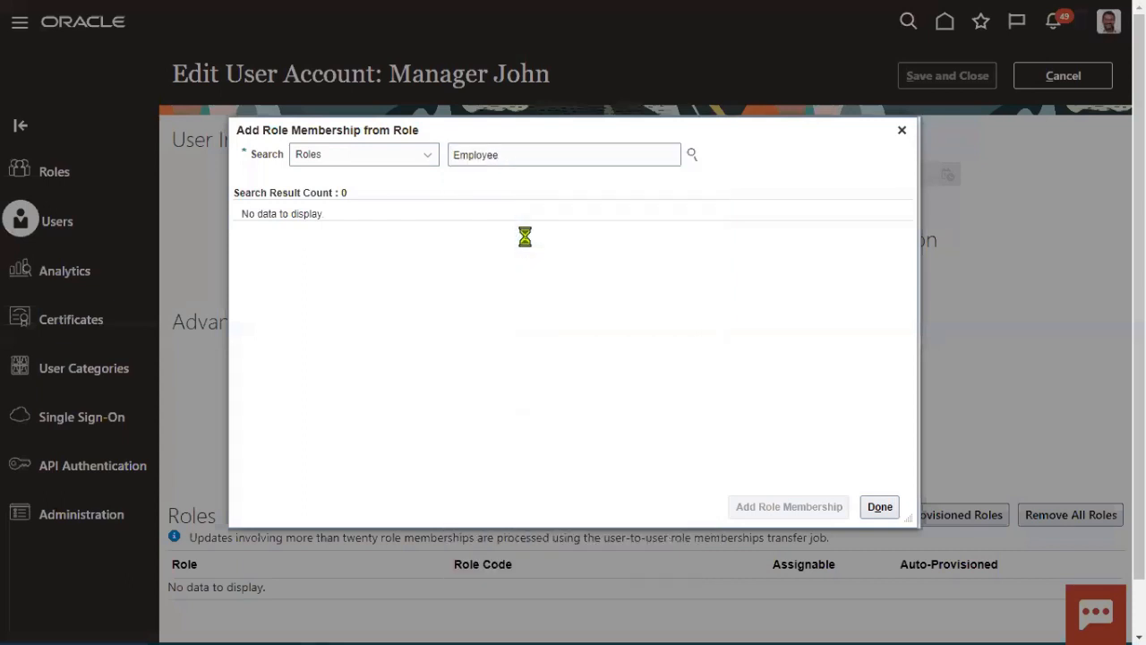
pyautogui.click(373, 226)
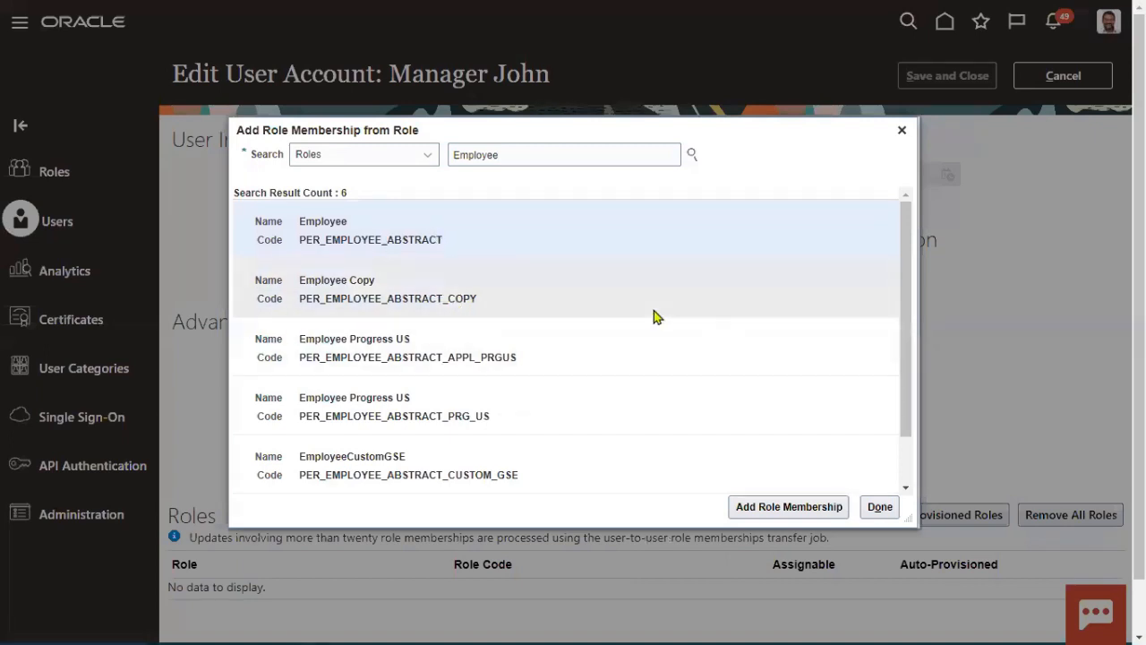
pyautogui.click(789, 508)
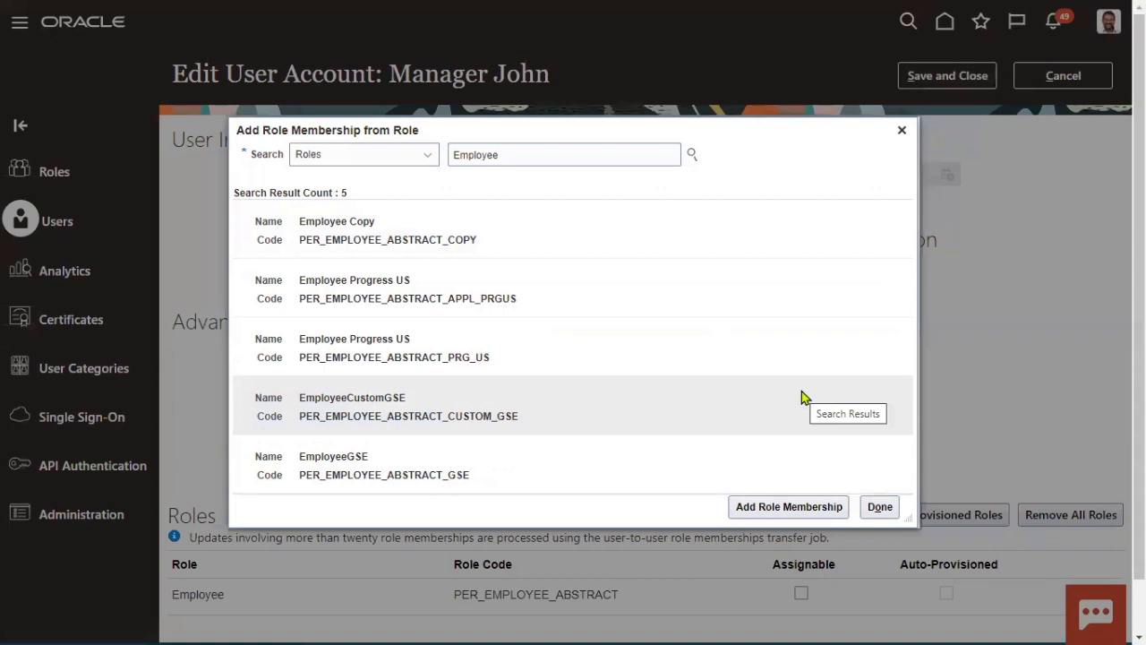
pyautogui.click(880, 507)
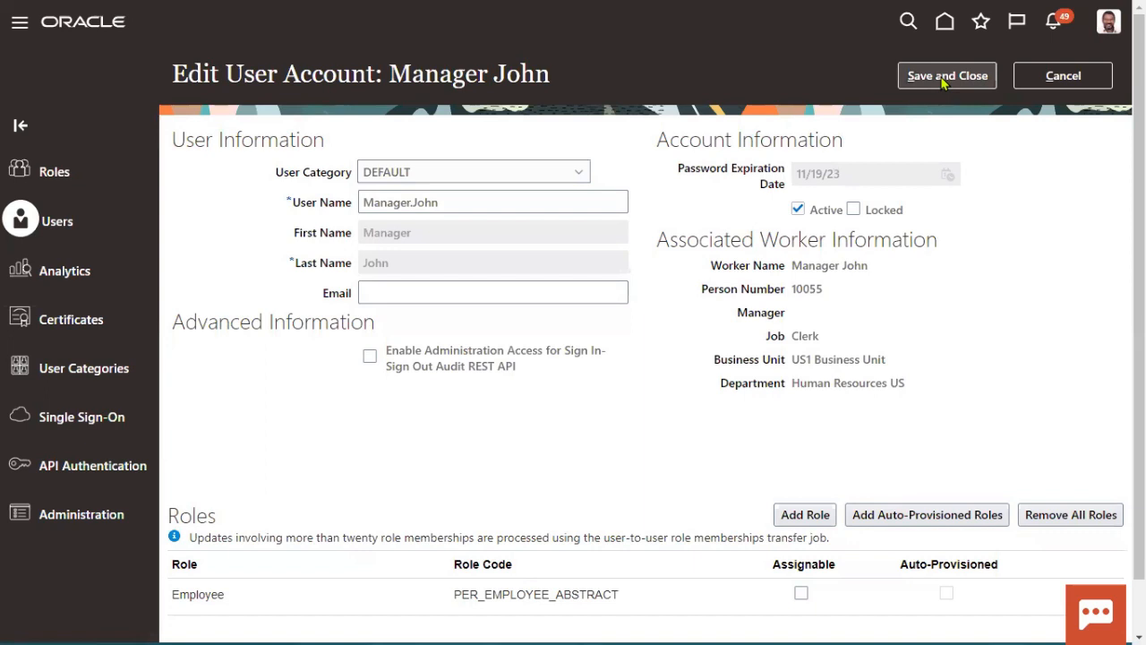
pyautogui.click(944, 79)
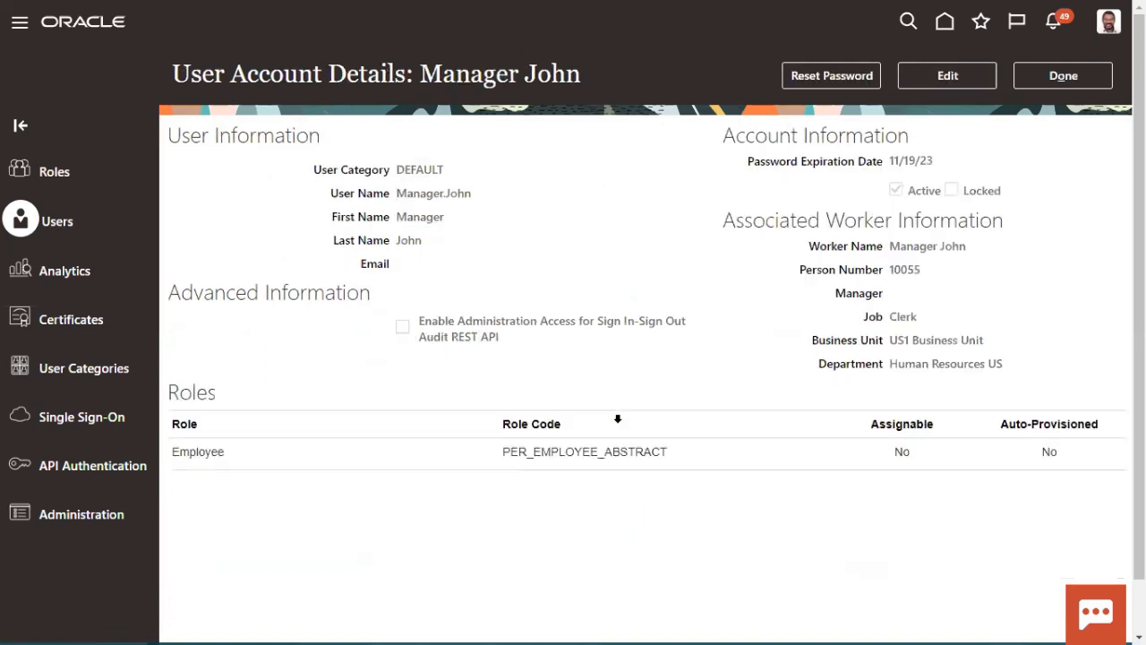
# Step: Leave the account details and sign out of the administrator account
pyautogui.click(1066, 75)
pyautogui.click(1109, 25)
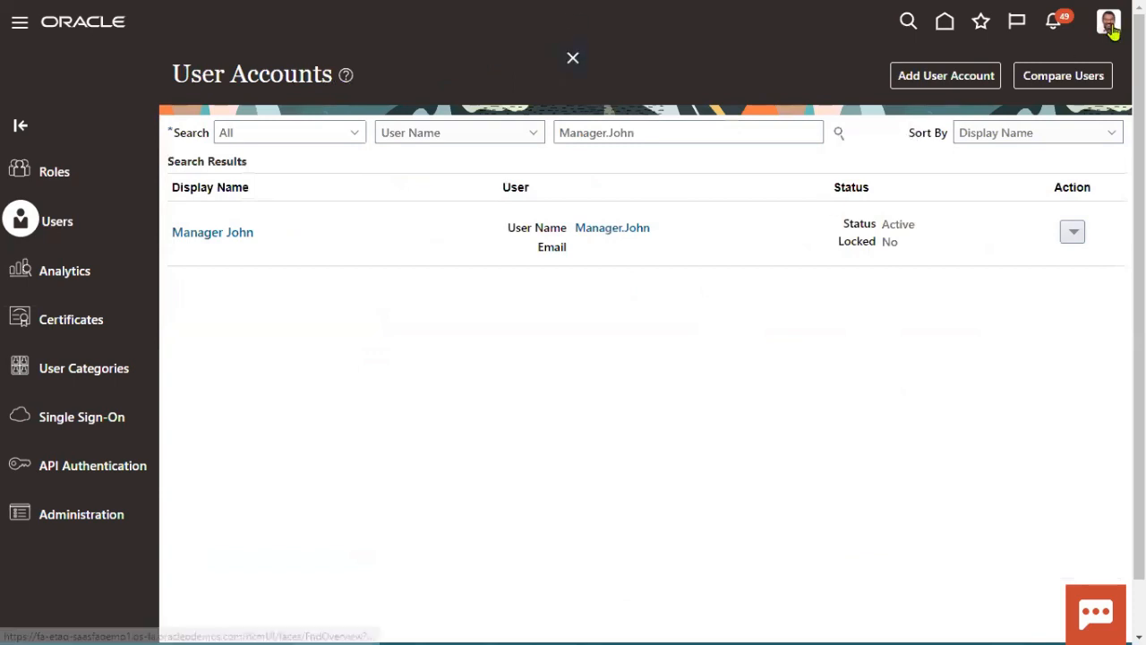
pyautogui.click(1094, 67)
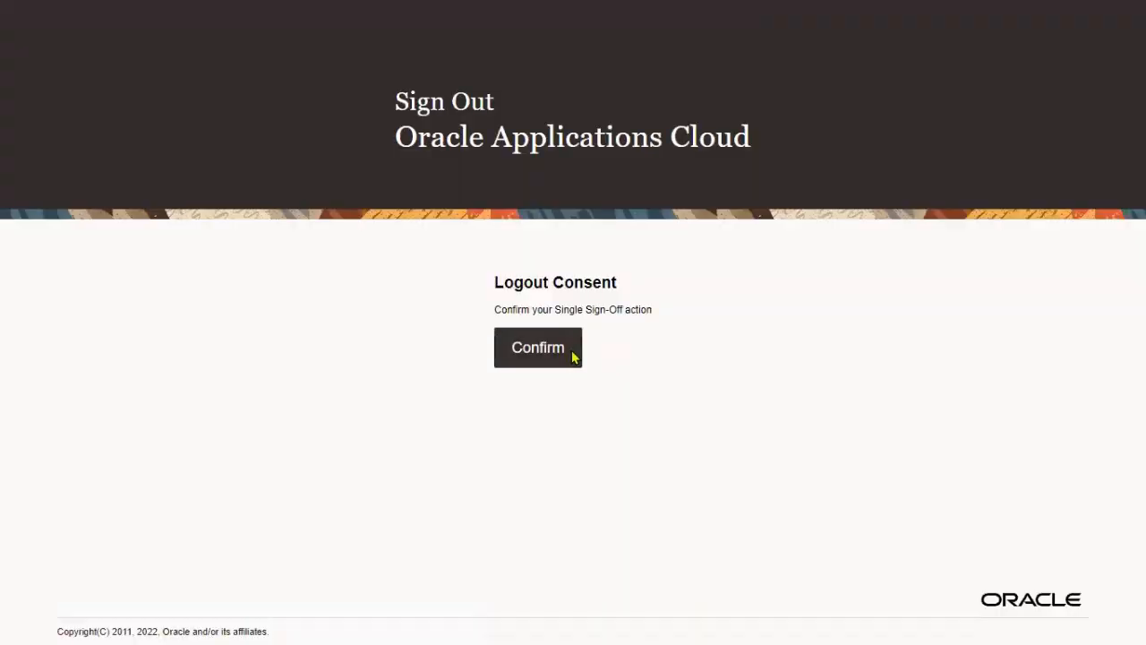
pyautogui.click(574, 355)
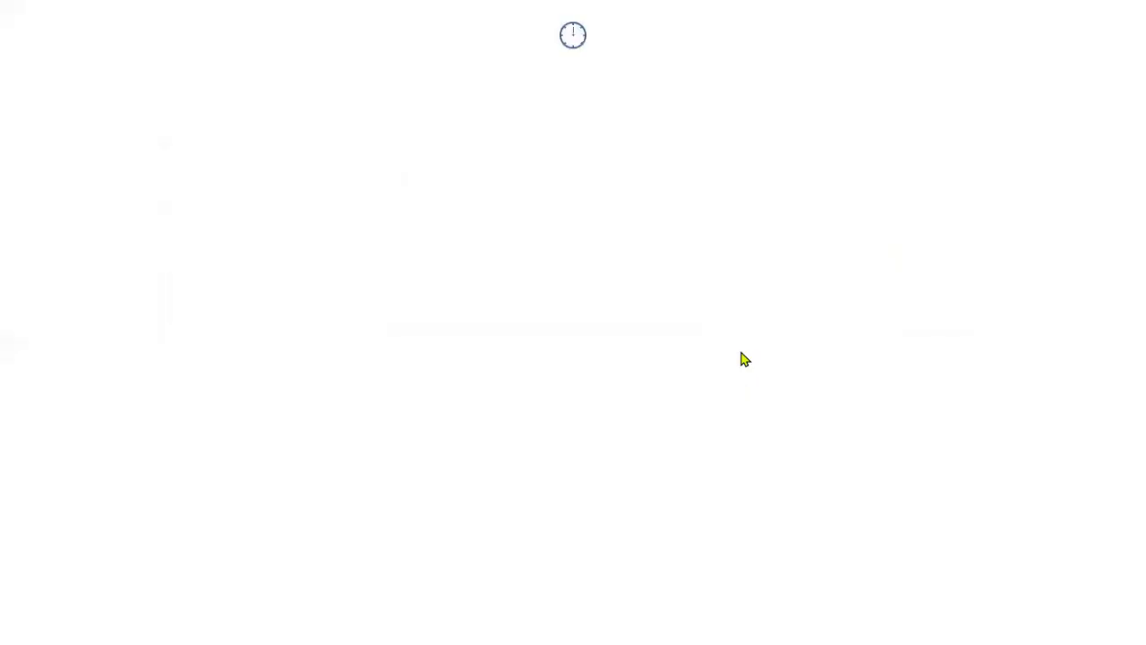
# Step: Sign in as Manager.John with his password
pyautogui.write('Manager.John')
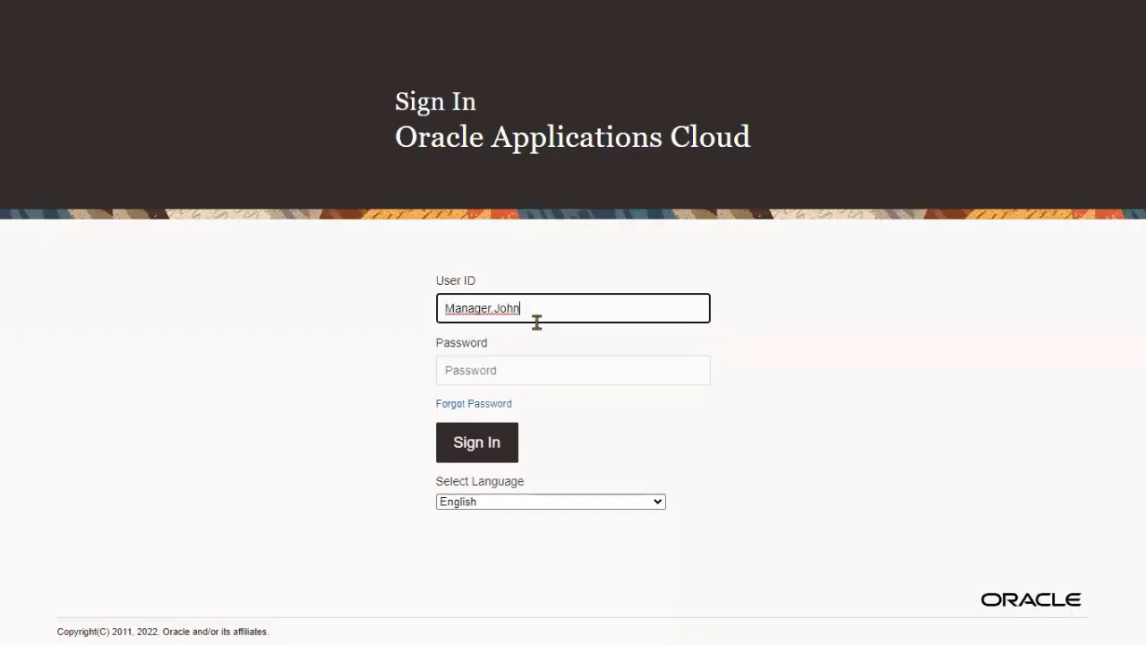
pyautogui.click(544, 361)
pyautogui.write('****')
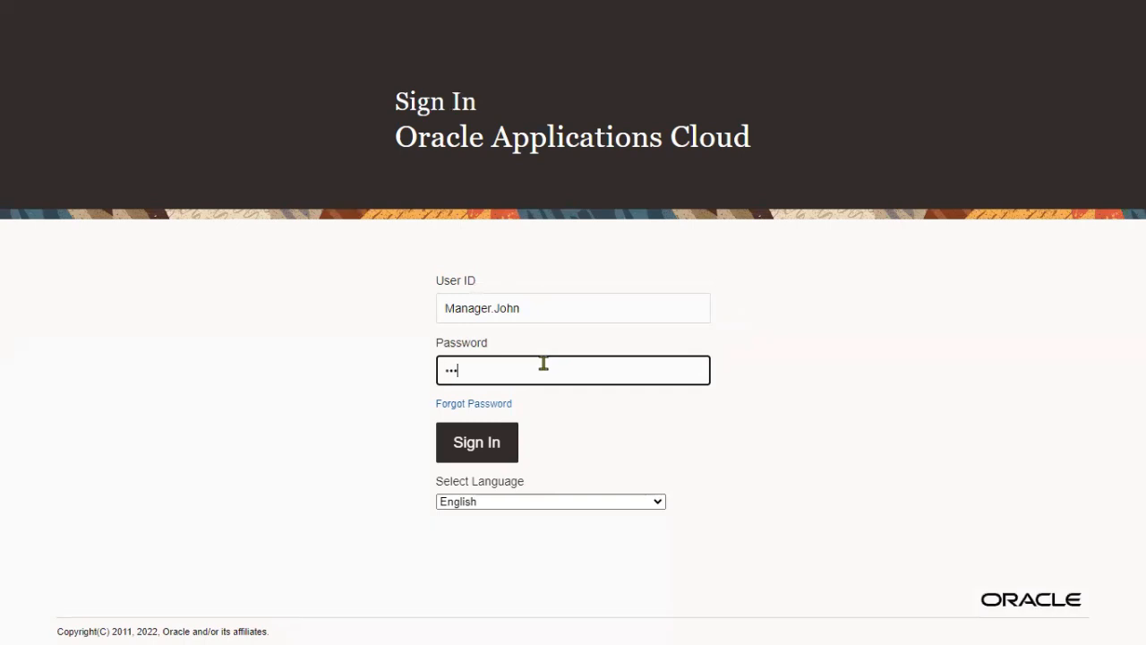
pyautogui.write('****')
pyautogui.click(505, 442)
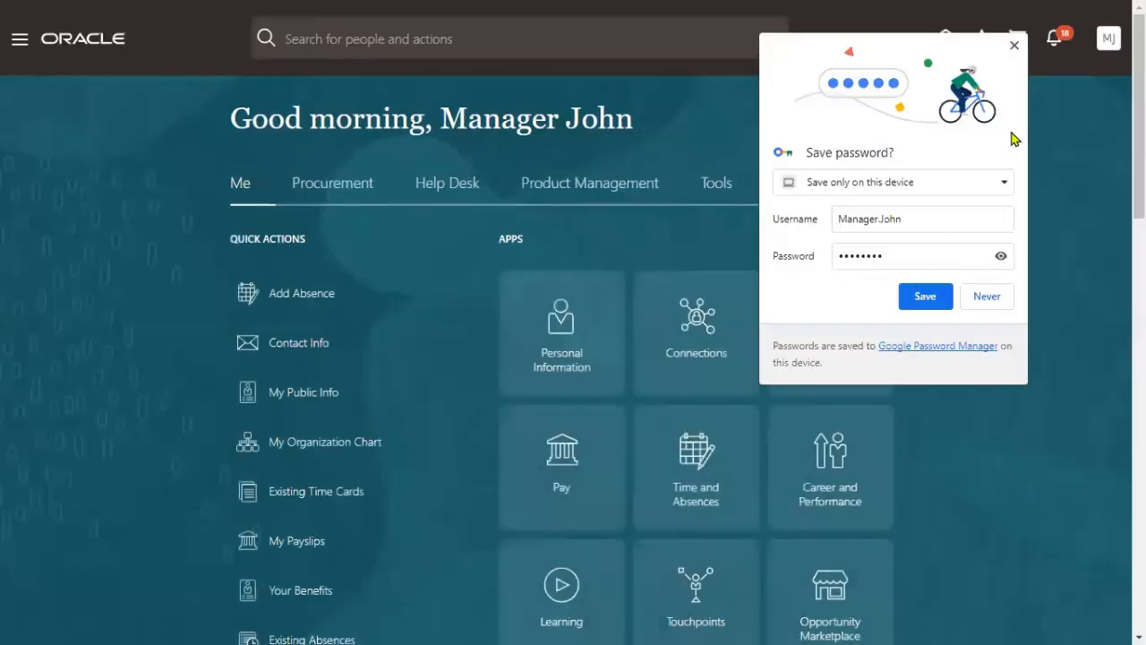
# Step: Review the Me apps available to Manager John in the Navigator, then open the avatar menu
pyautogui.click(1014, 45)
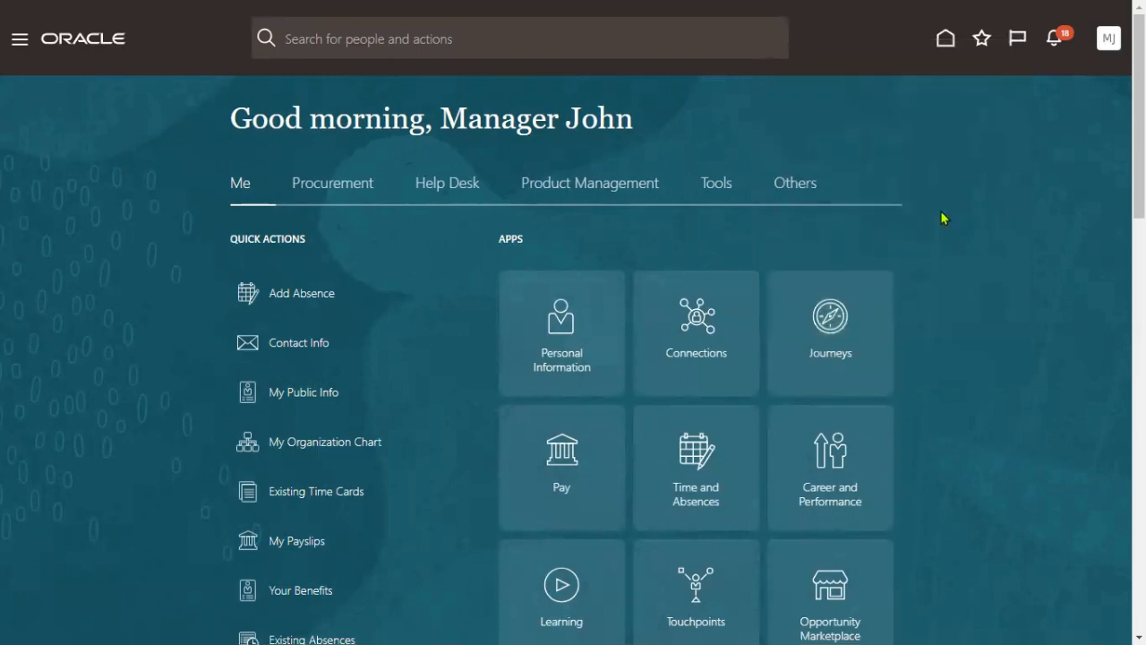
pyautogui.click(19, 42)
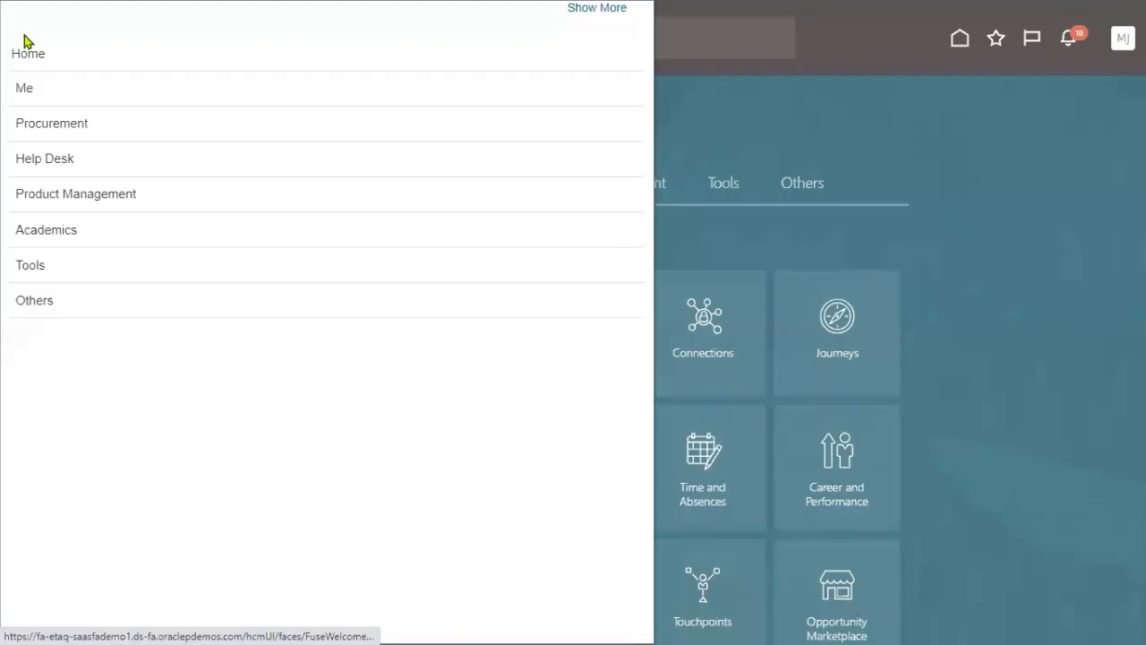
pyautogui.click(26, 93)
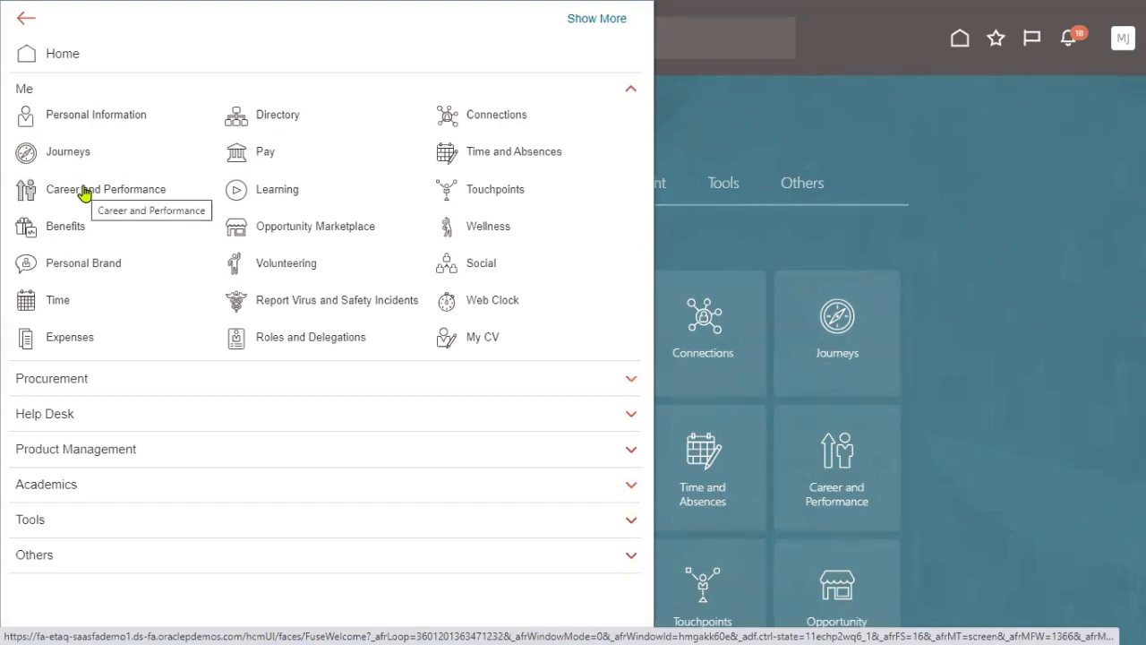
pyautogui.click(267, 195)
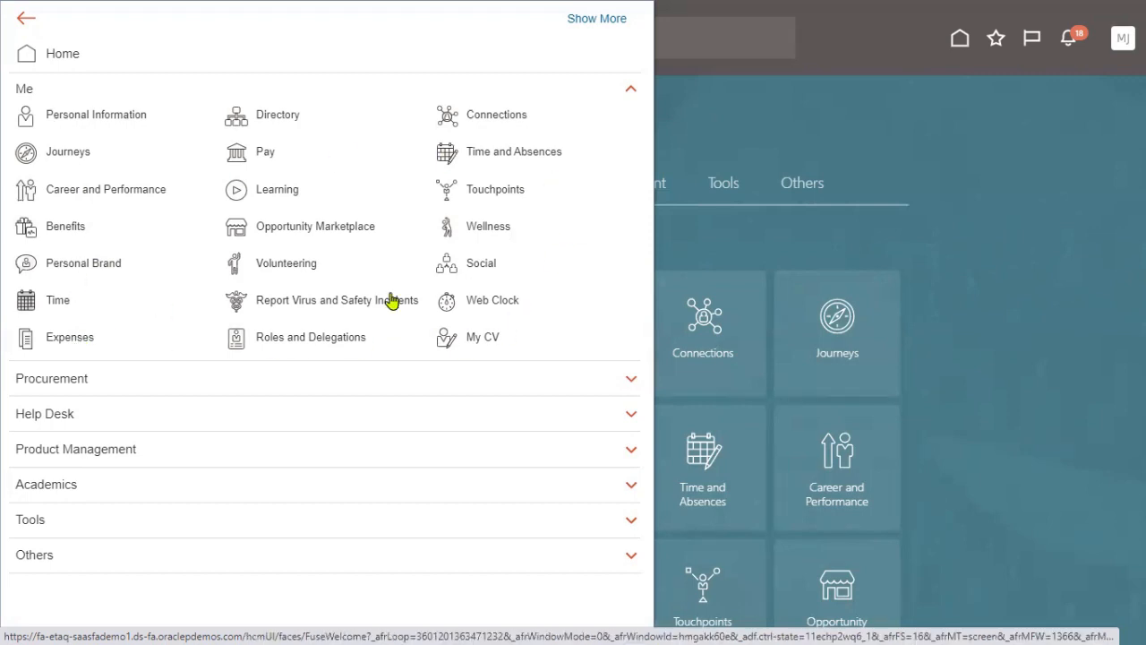
pyautogui.click(22, 92)
pyautogui.click(942, 152)
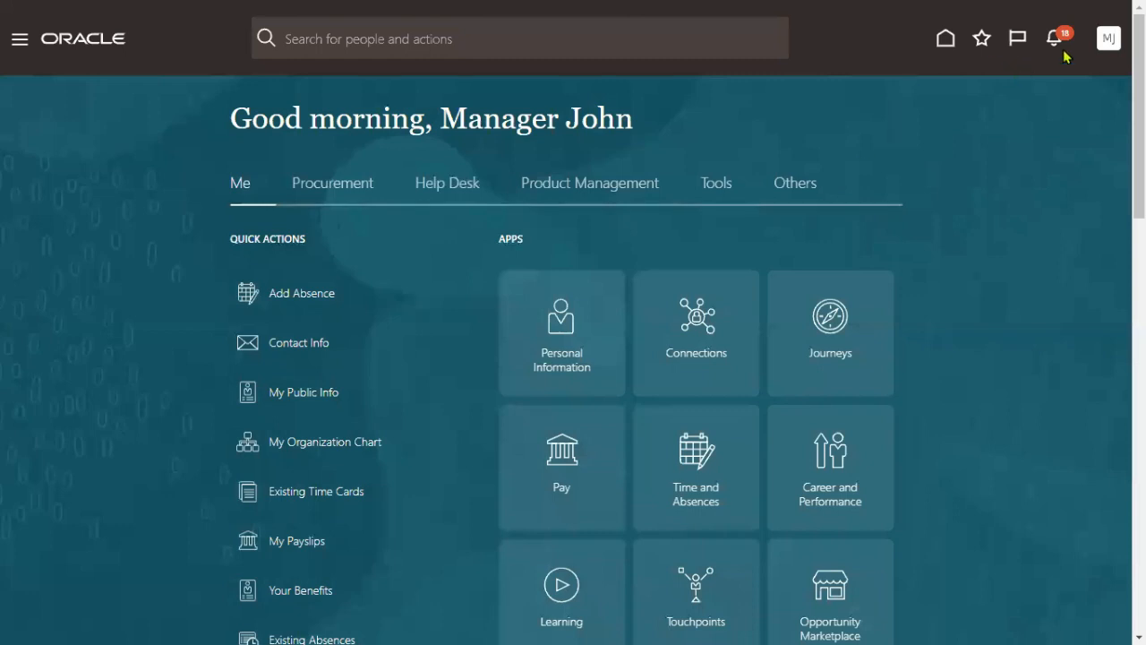
pyautogui.click(1108, 44)
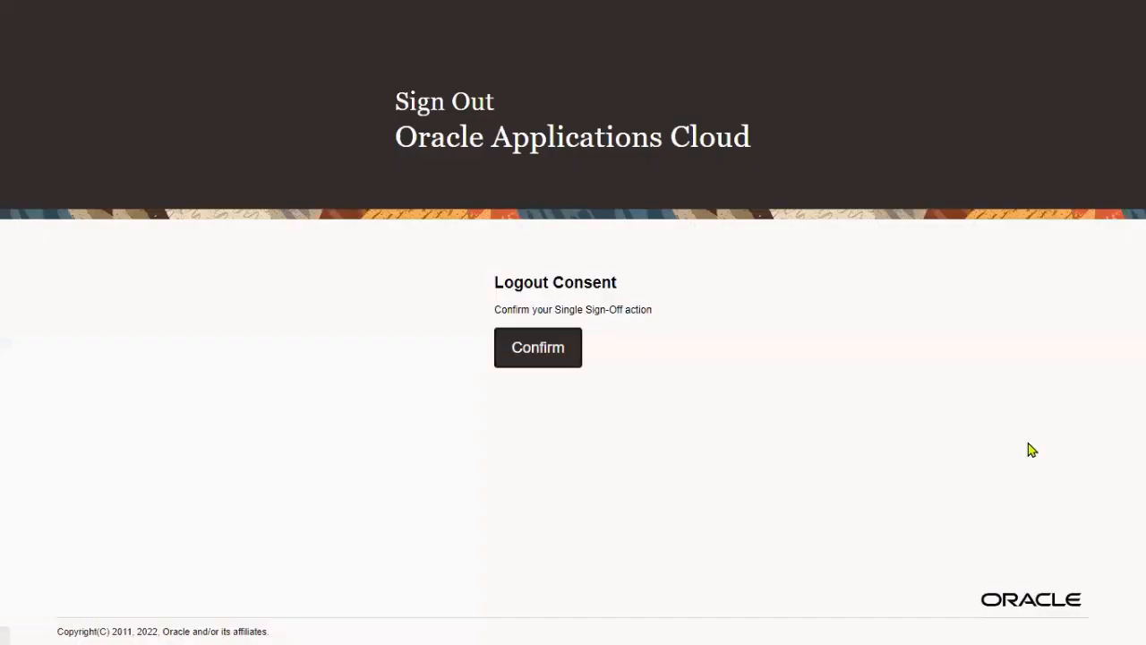
# Step: Confirm sign-out and sign in as administrator using the saved login and device PIN
pyautogui.click(542, 349)
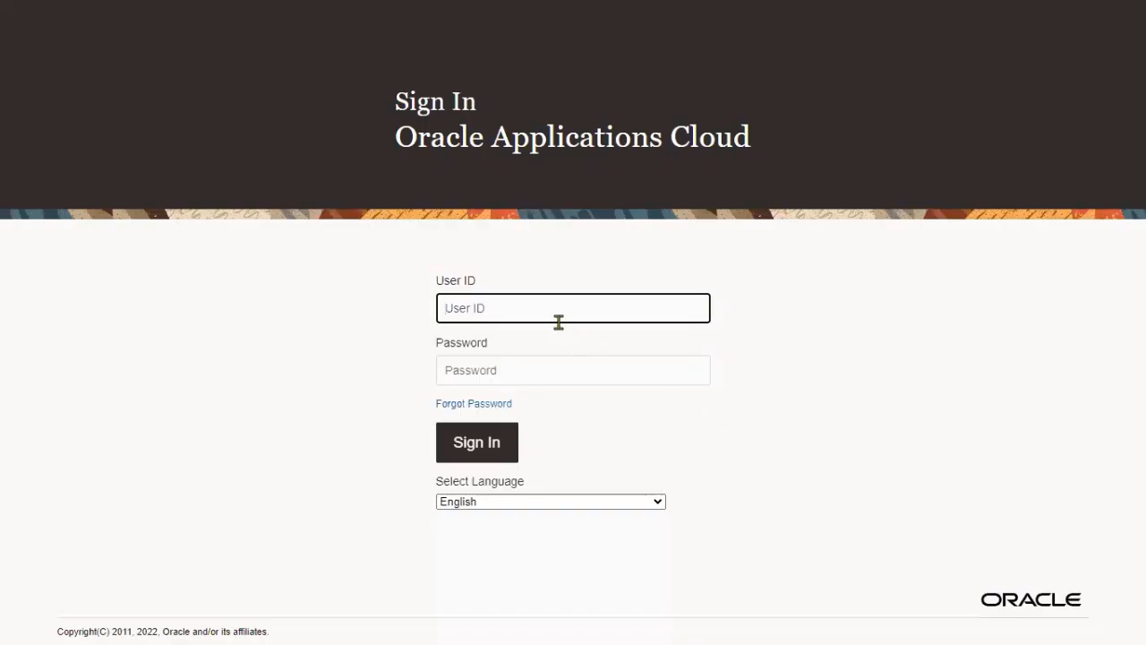
pyautogui.write('curti')
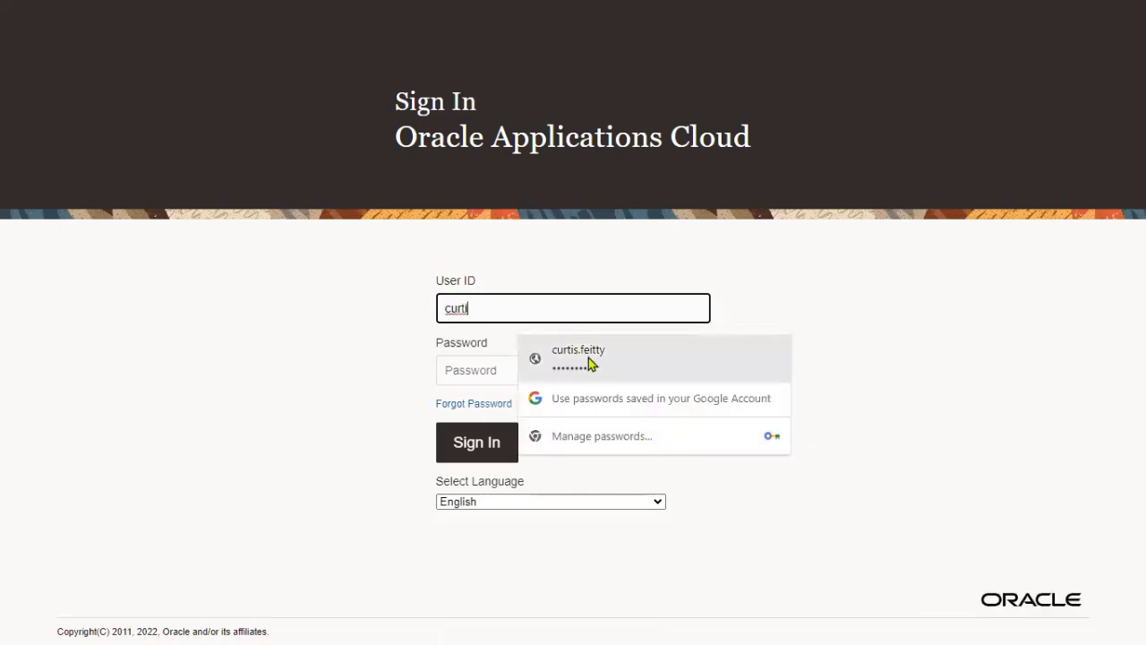
pyautogui.click(984, 376)
pyautogui.press('Return')
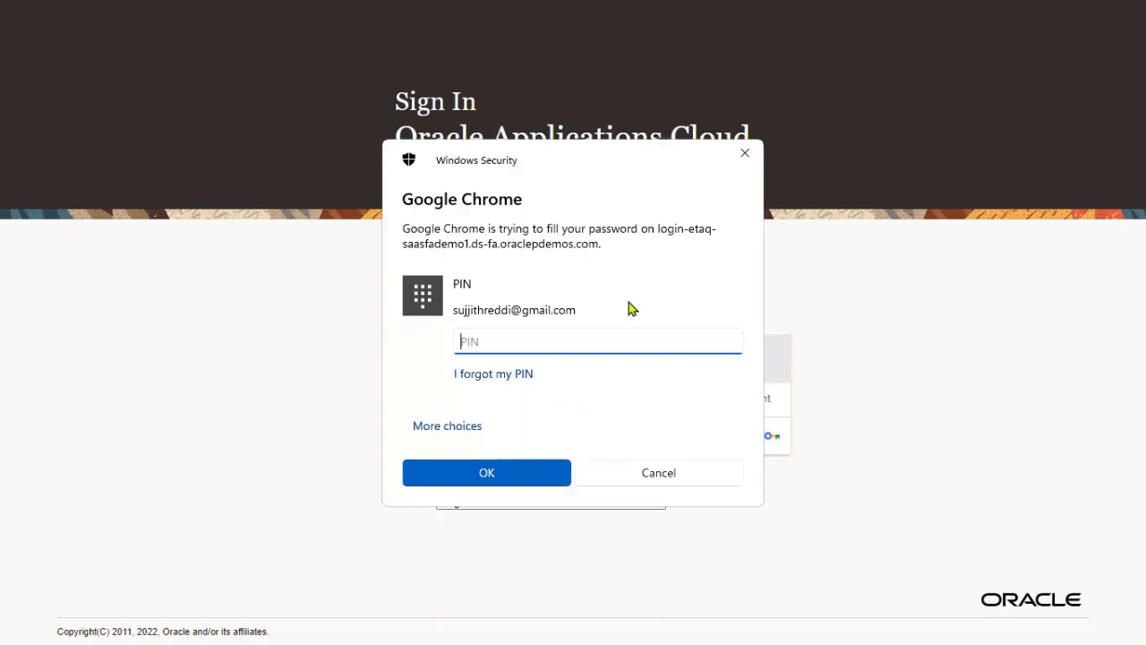
pyautogui.write('••••')
pyautogui.click(504, 475)
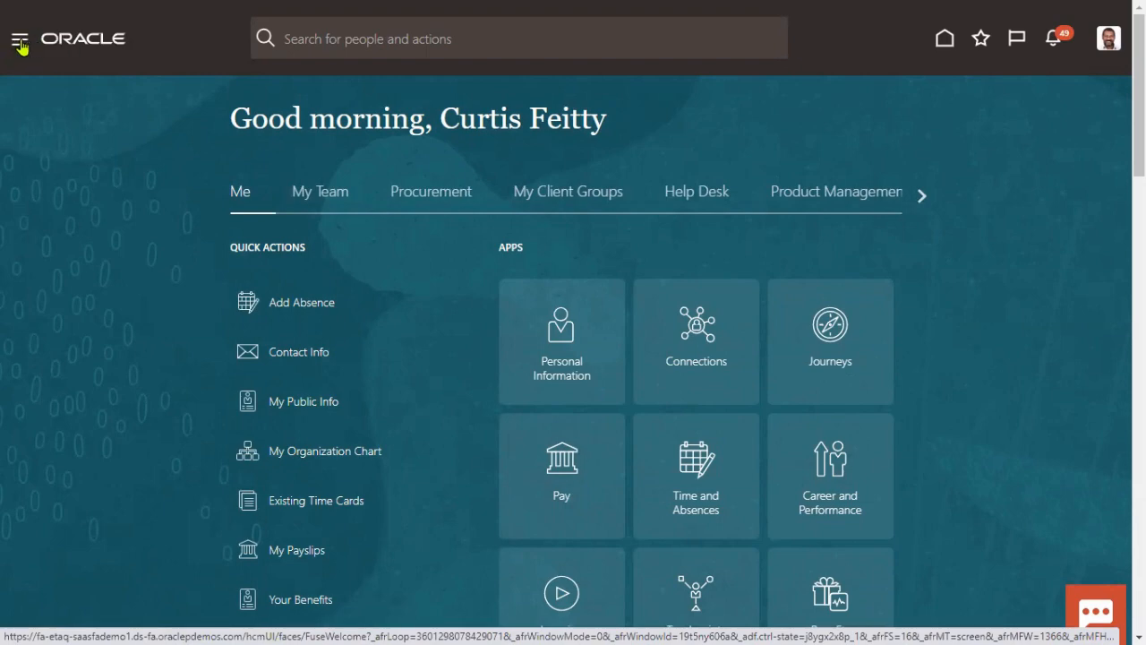
# Step: Open the Security Console's Users page from Navigator > Tools, dismissing the import warning
pyautogui.click(20, 42)
pyautogui.scroll(-5, 384, 511)
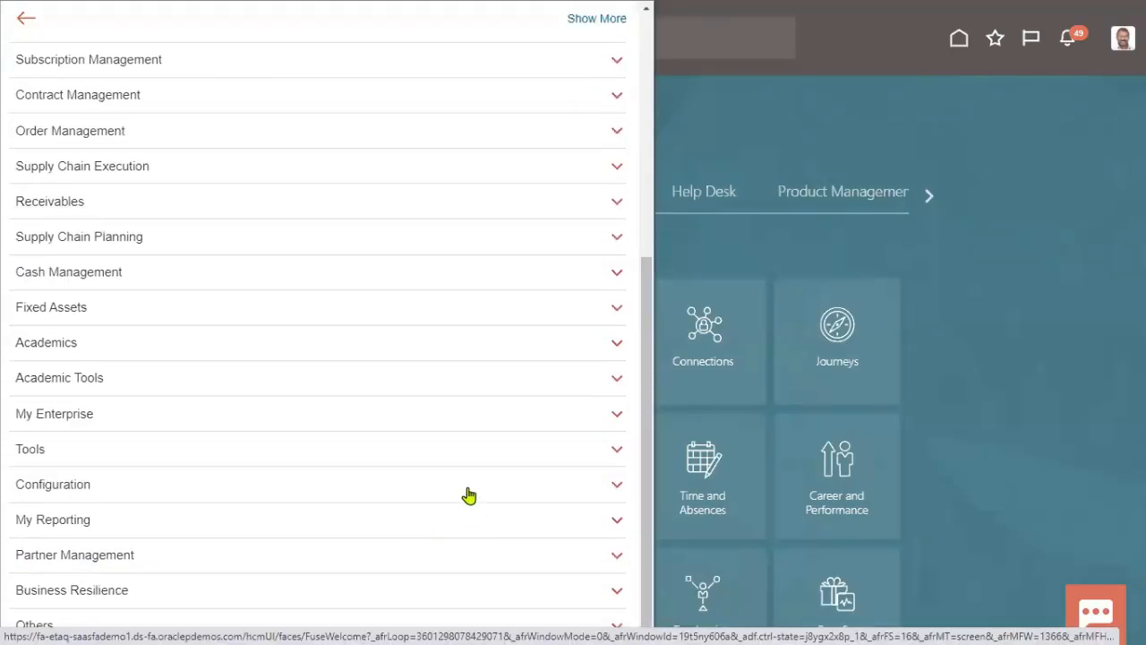
pyautogui.click(48, 450)
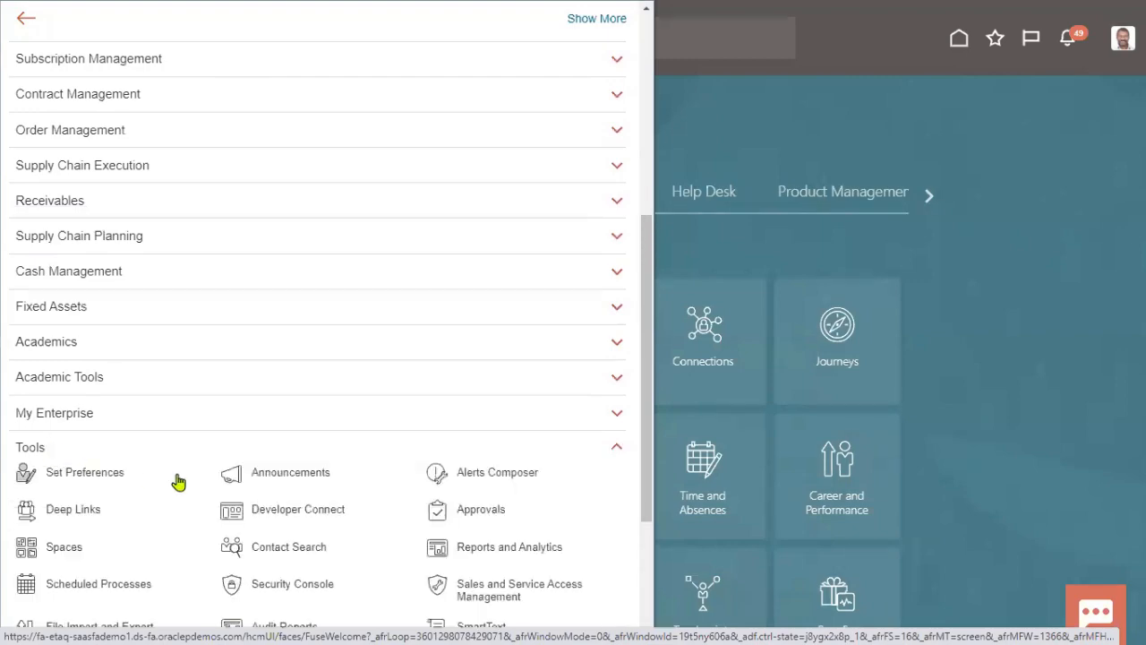
pyautogui.scroll(-3, 178, 482)
pyautogui.click(560, 343)
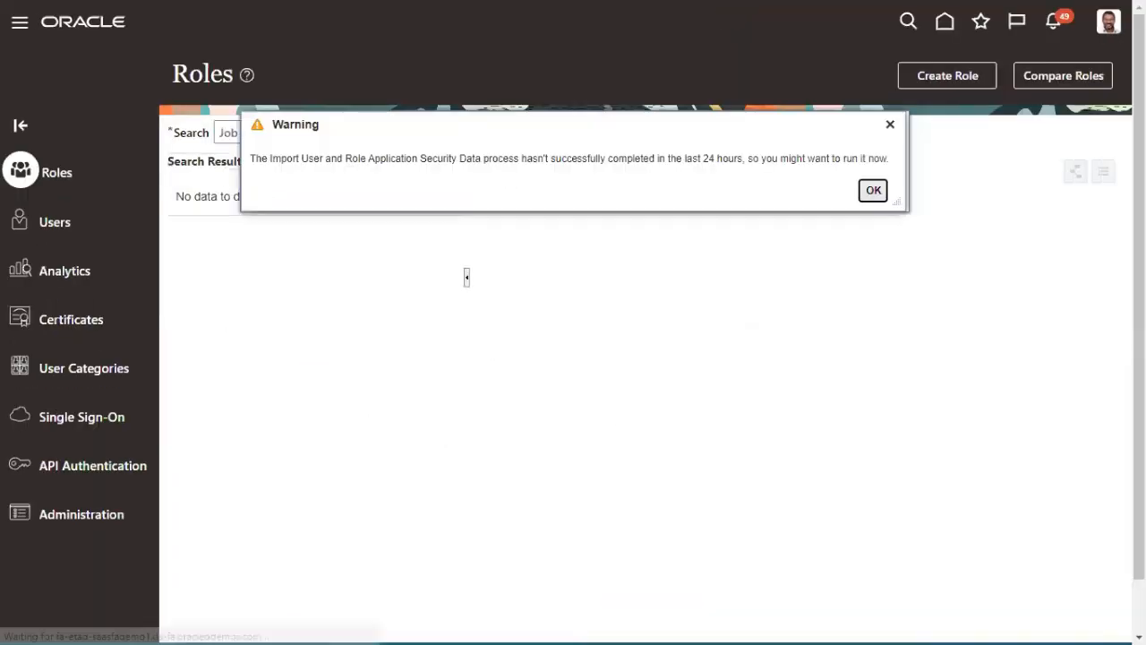
pyautogui.click(869, 190)
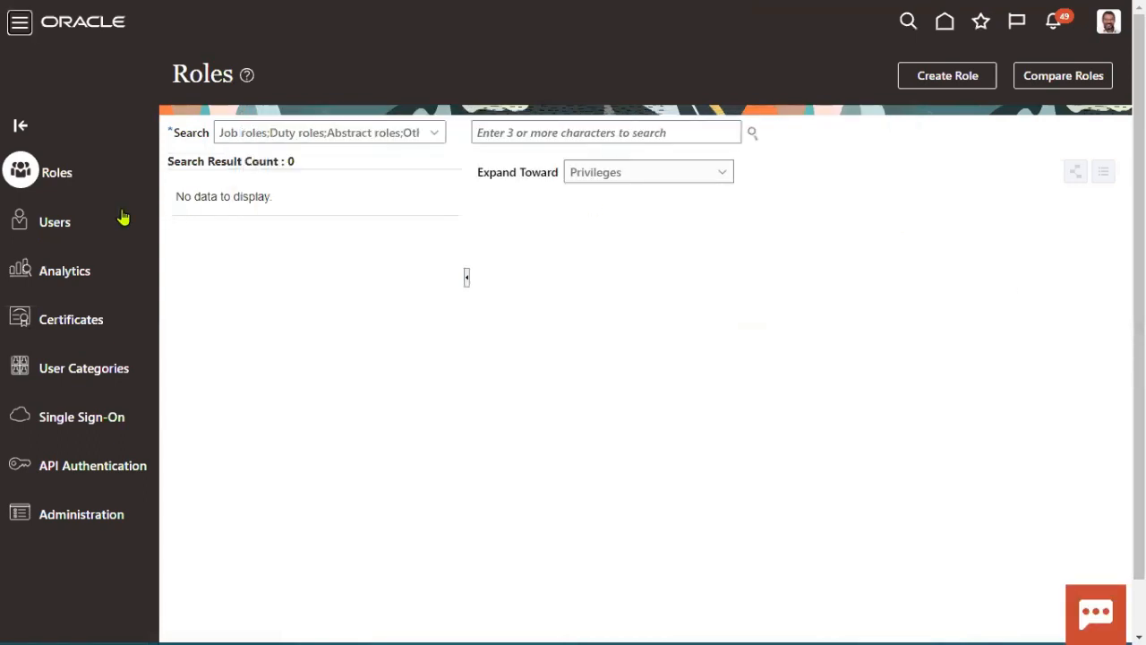
pyautogui.click(65, 224)
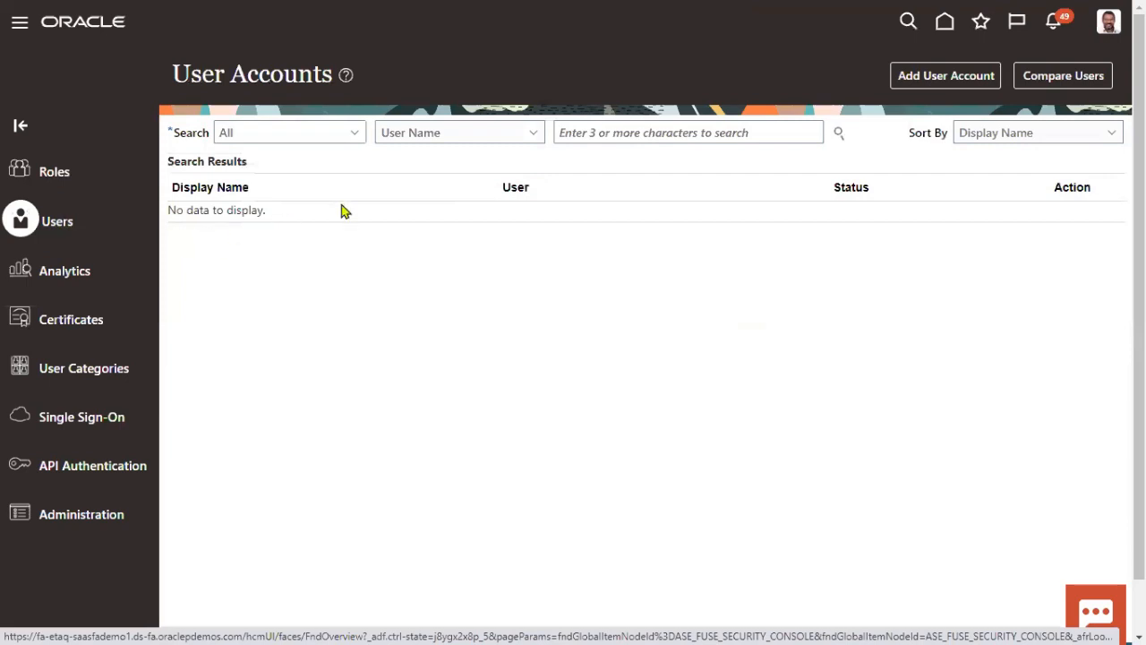
# Step: Find the Manager.John account and put it into edit mode
pyautogui.click(659, 132)
pyautogui.write('Manager.John')
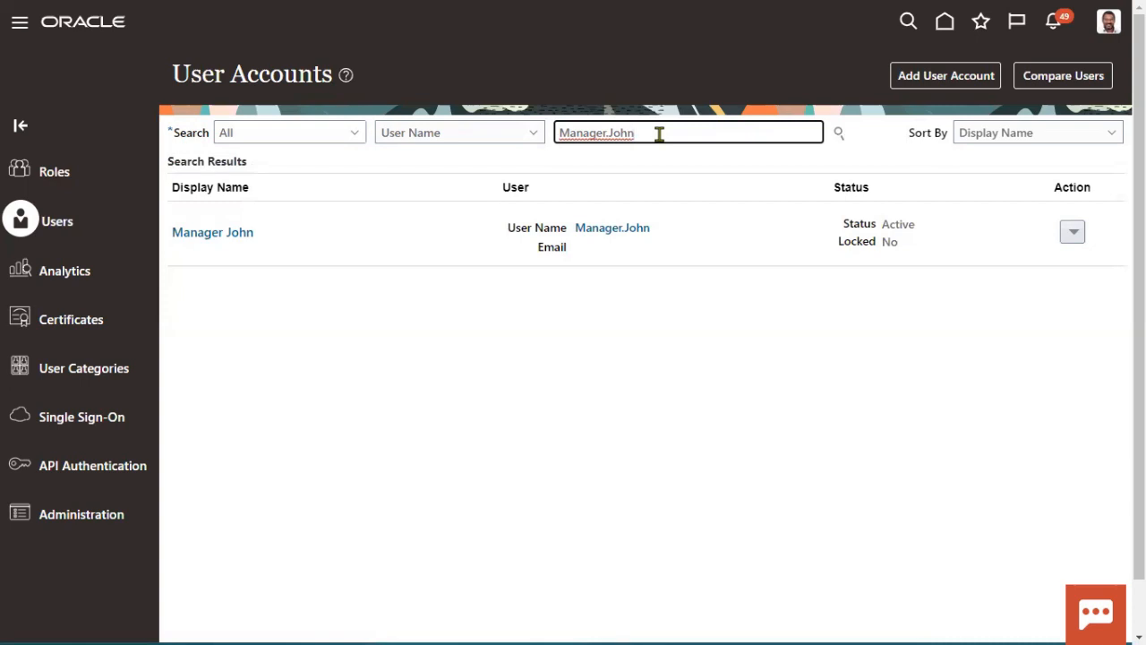
pyautogui.click(638, 231)
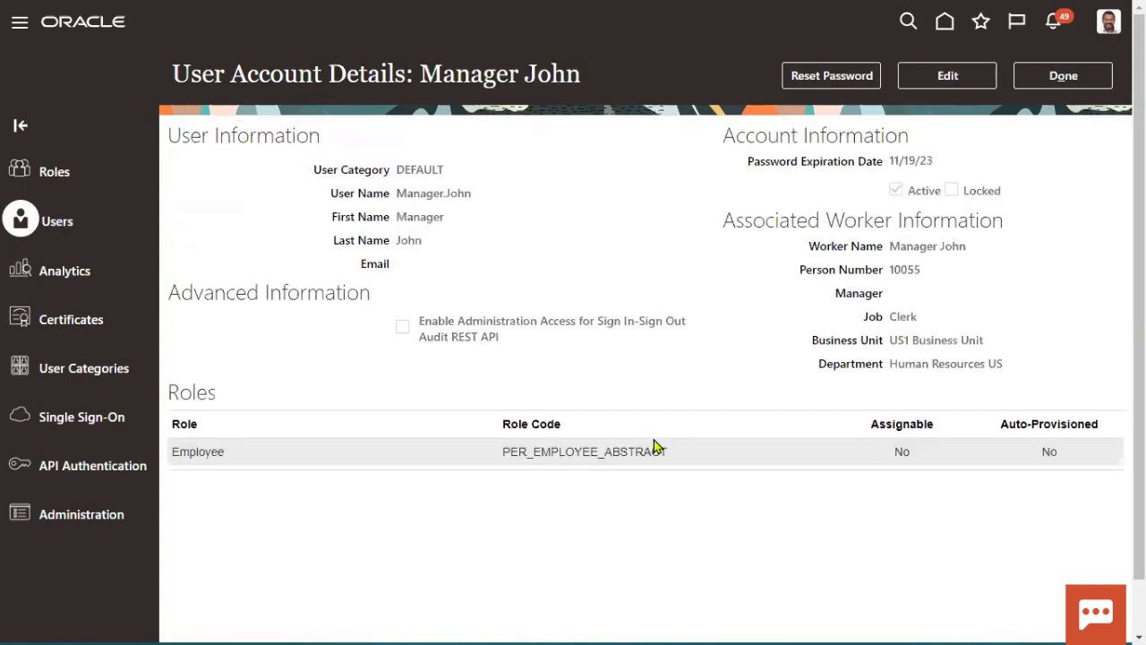
pyautogui.click(951, 83)
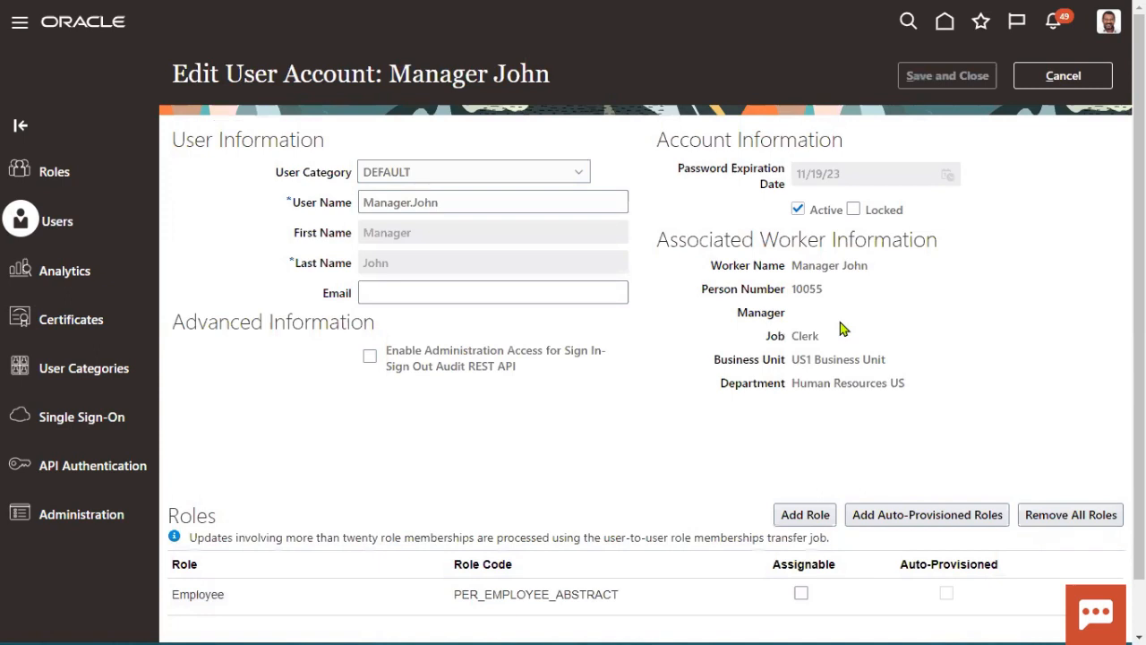
# Step: Add the Line Manager role, save the account and return to the user list
pyautogui.click(815, 517)
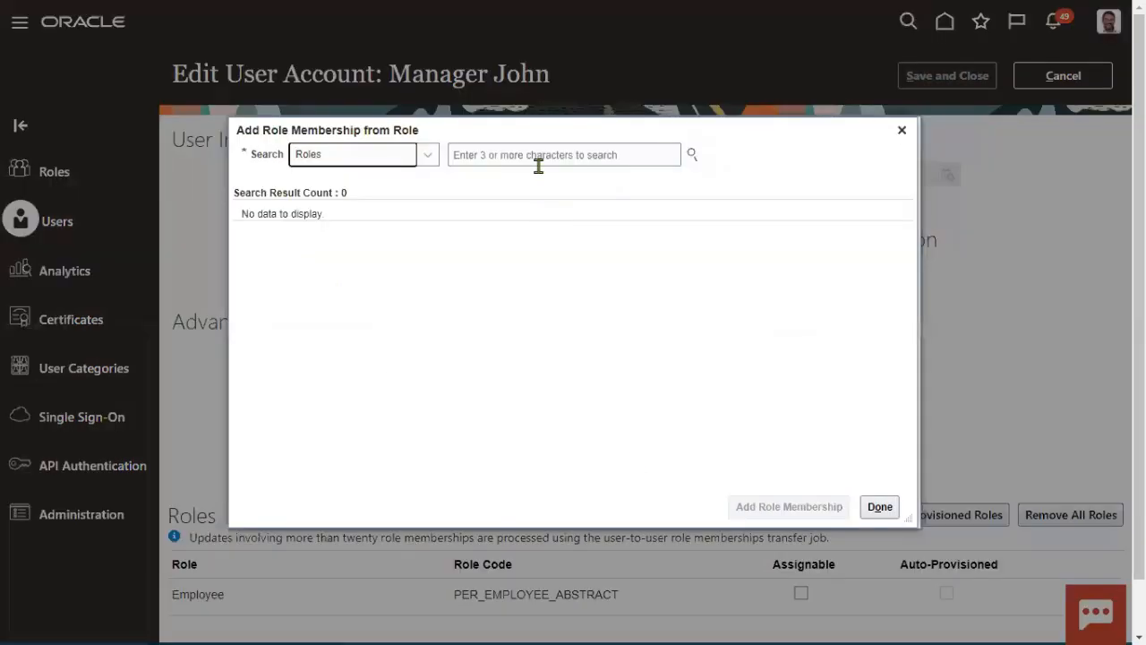
pyautogui.click(539, 157)
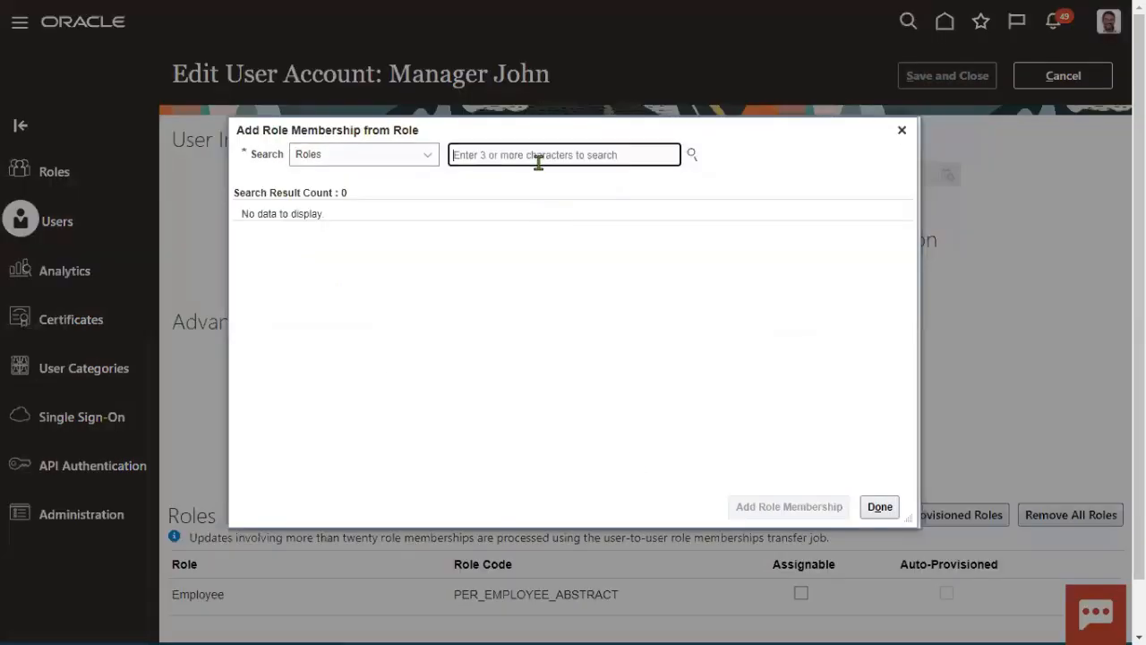
pyautogui.write('I')
pyautogui.write('ine')
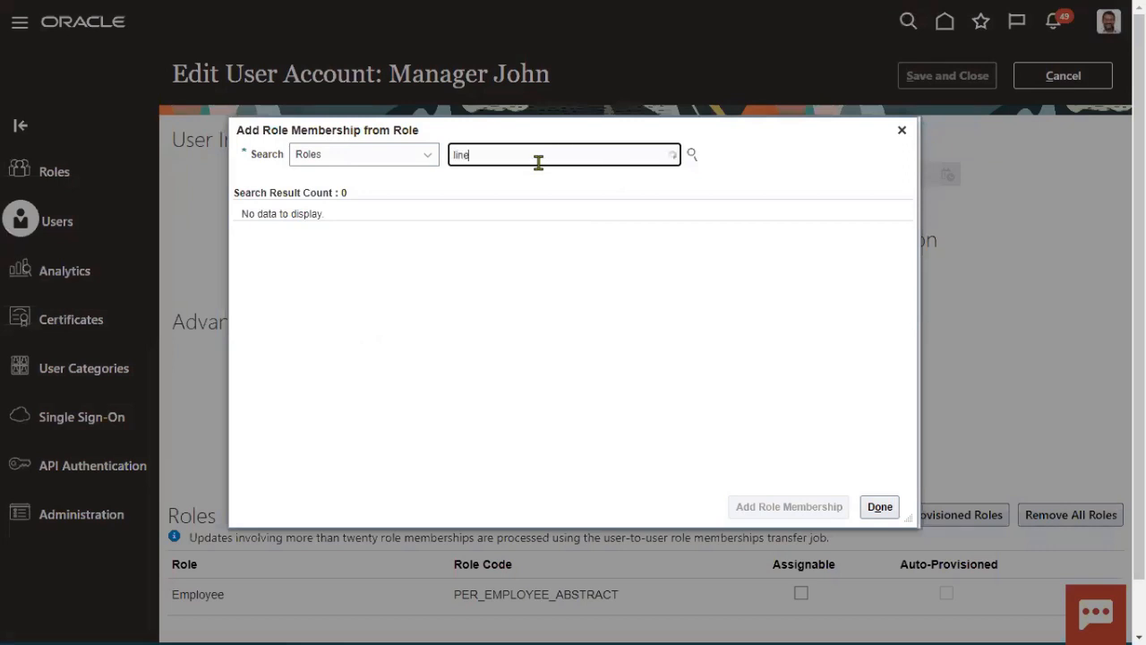
pyautogui.click(540, 224)
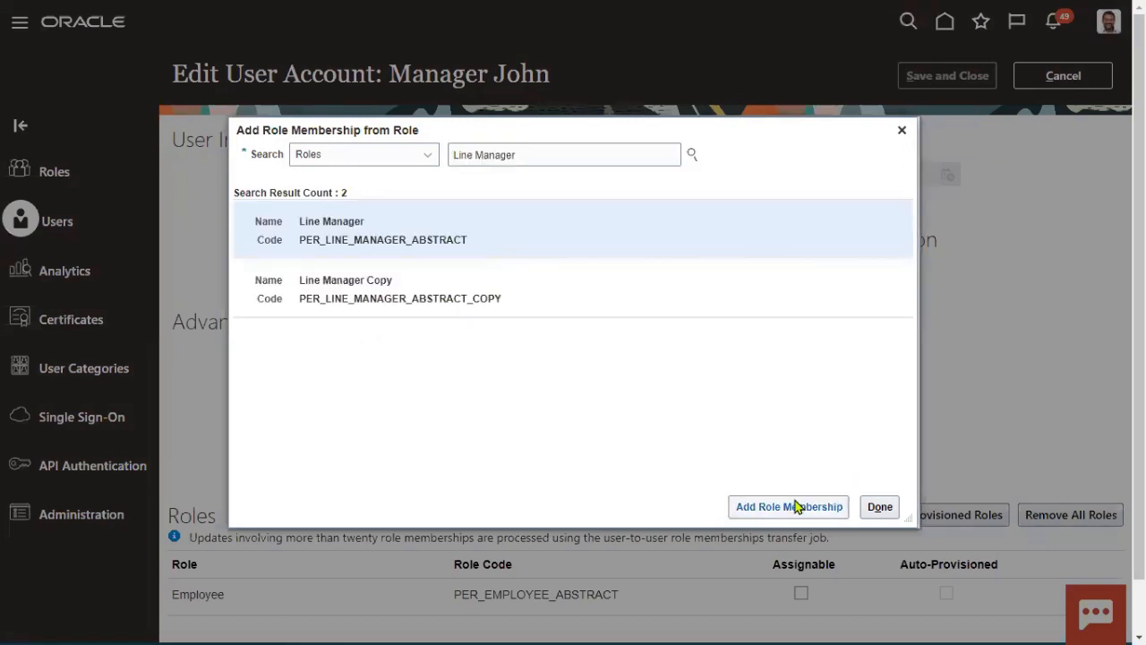
pyautogui.click(877, 506)
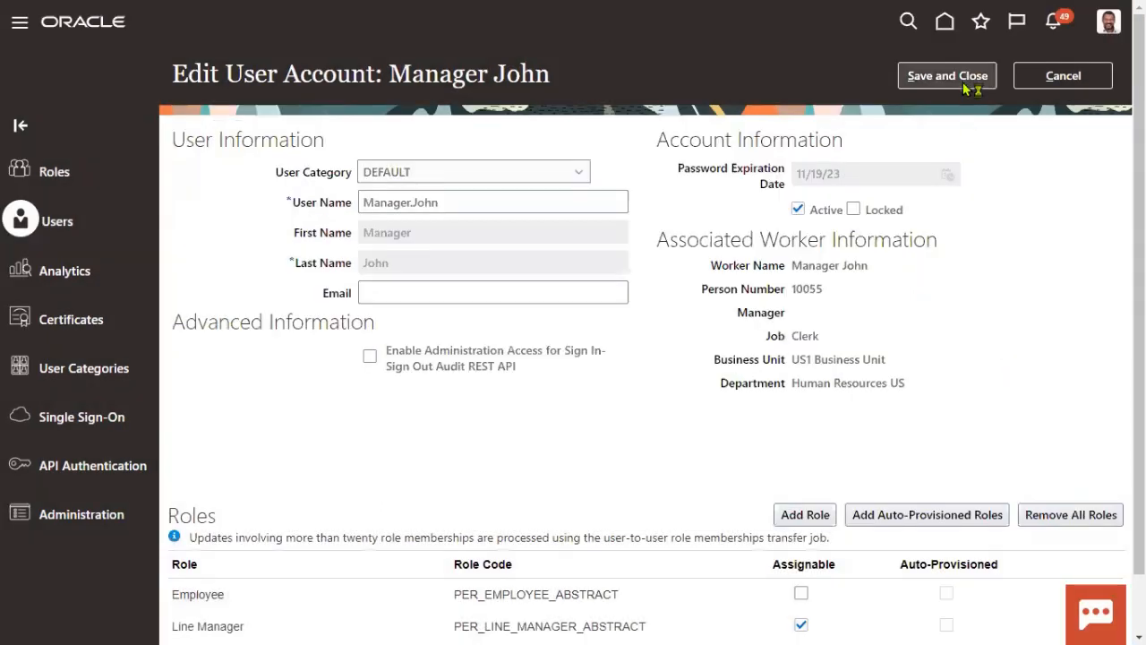
pyautogui.click(955, 81)
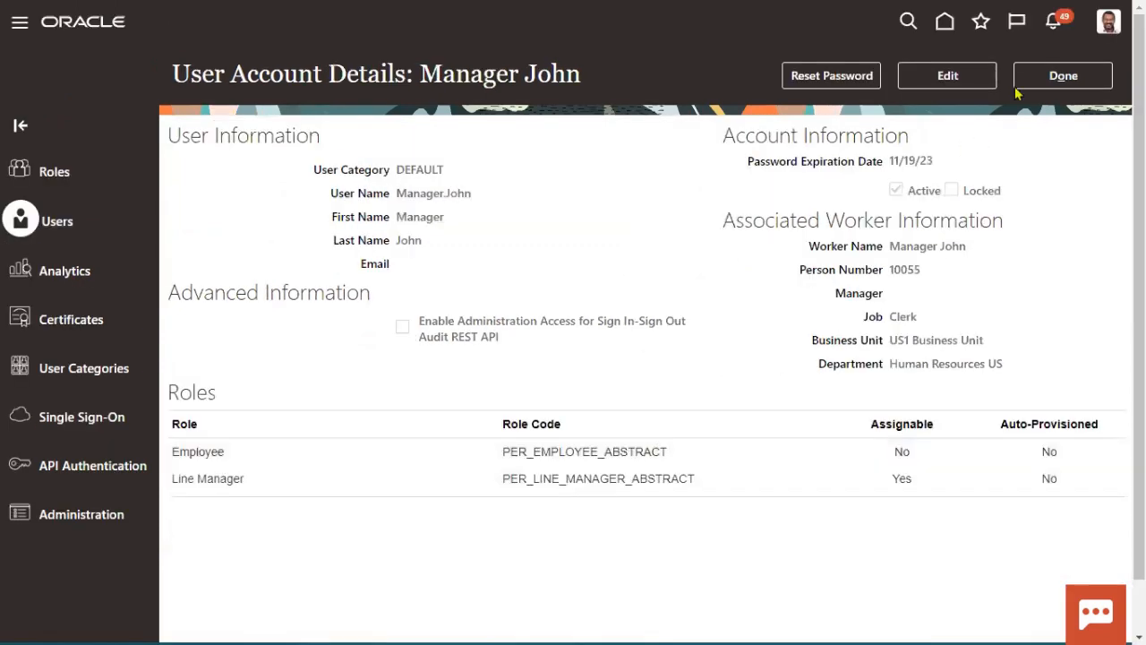
pyautogui.click(1057, 77)
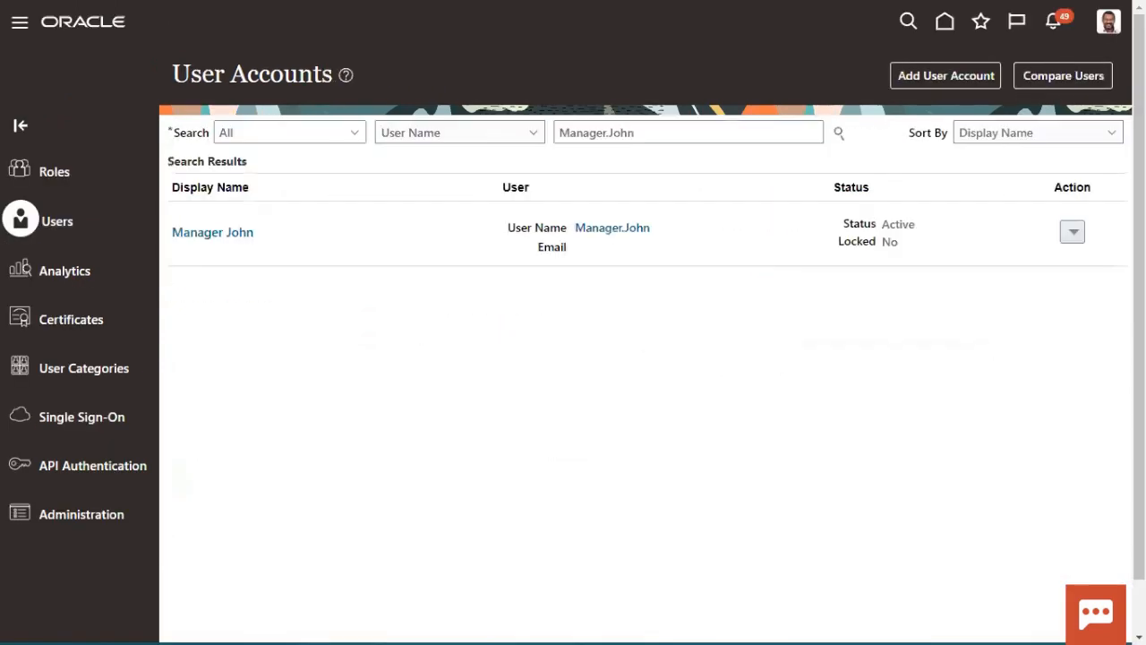
# Step: Sign out of the administrator account
pyautogui.click(1110, 29)
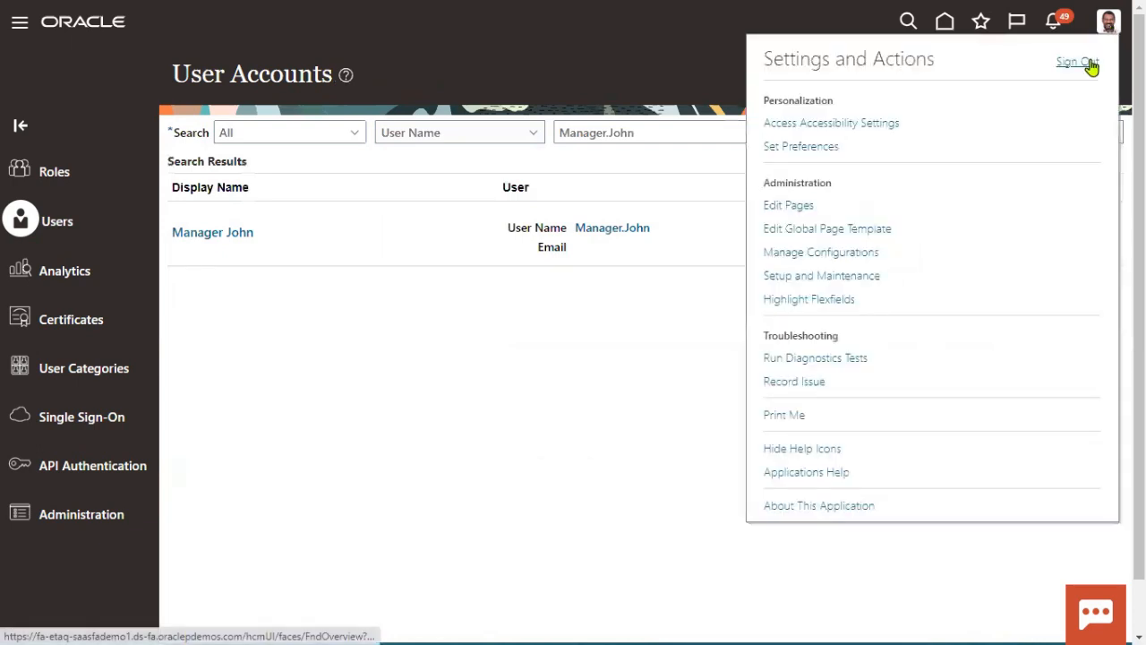
pyautogui.click(1079, 62)
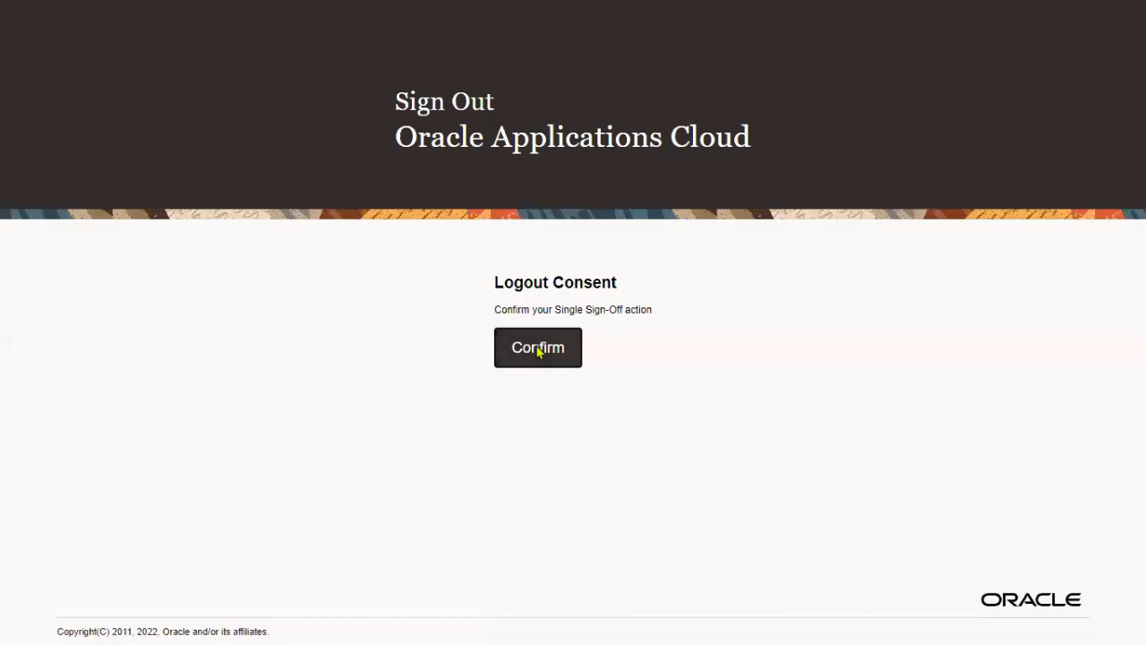
pyautogui.click(537, 346)
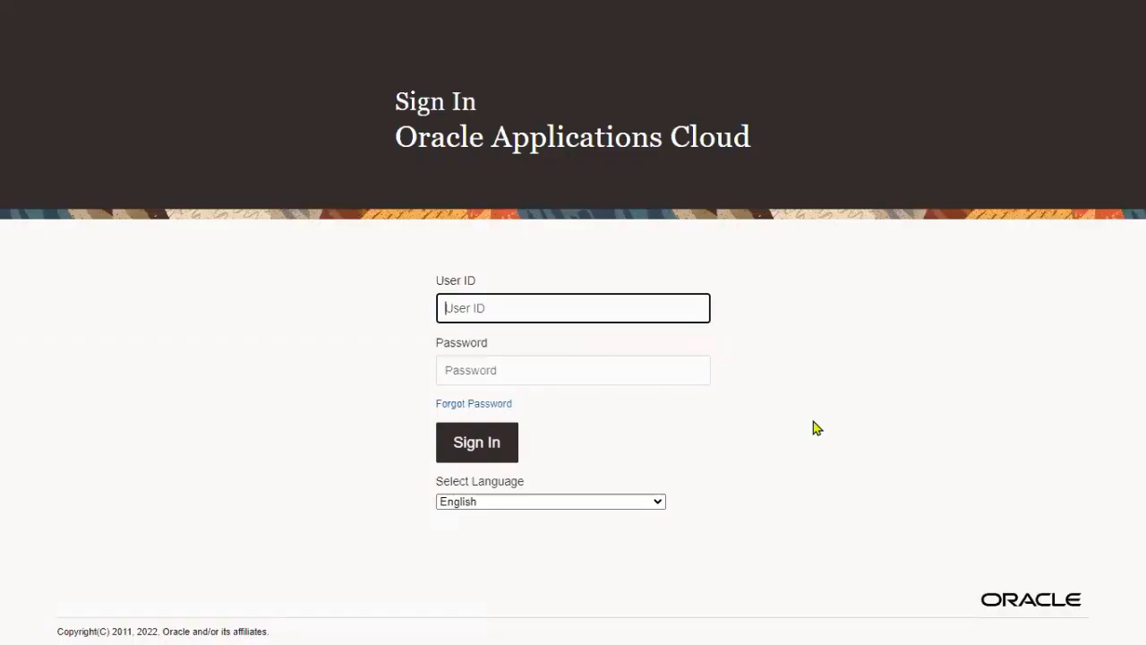
# Step: Sign in as Manager.John with his password
pyautogui.click(565, 302)
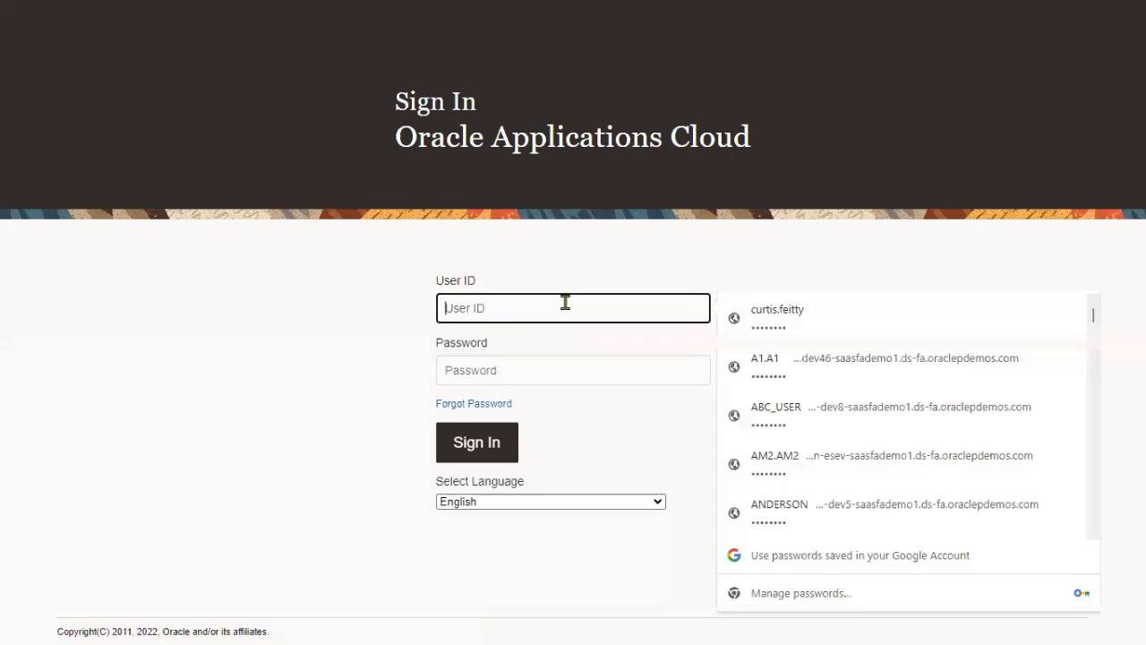
pyautogui.write('Manager.John')
pyautogui.press('Tab')
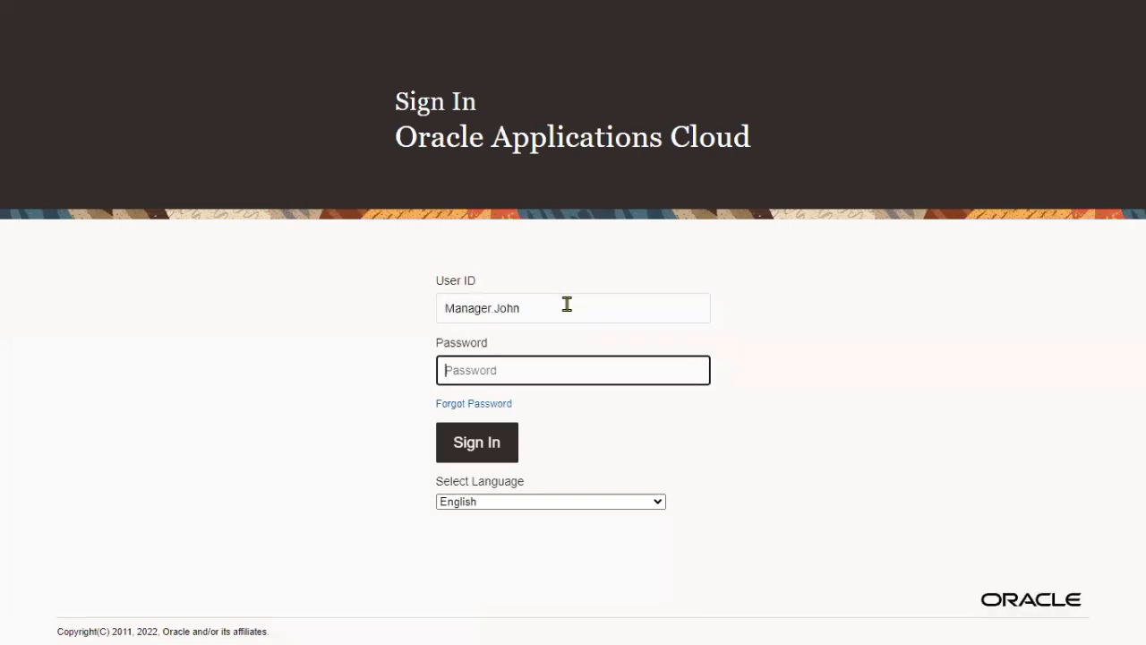
pyautogui.write('••••••••')
pyautogui.click(750, 409)
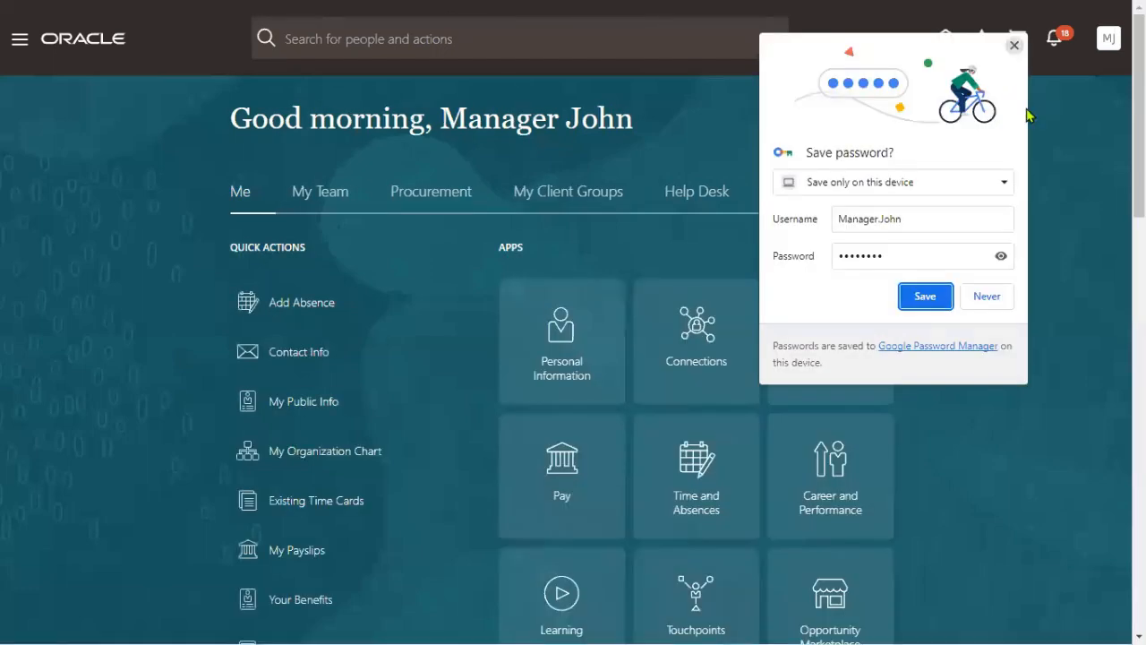
# Step: Browse Manager John's Me, My Team and My Client Groups navigator sections, then close the Navigator
pyautogui.click(4, 130)
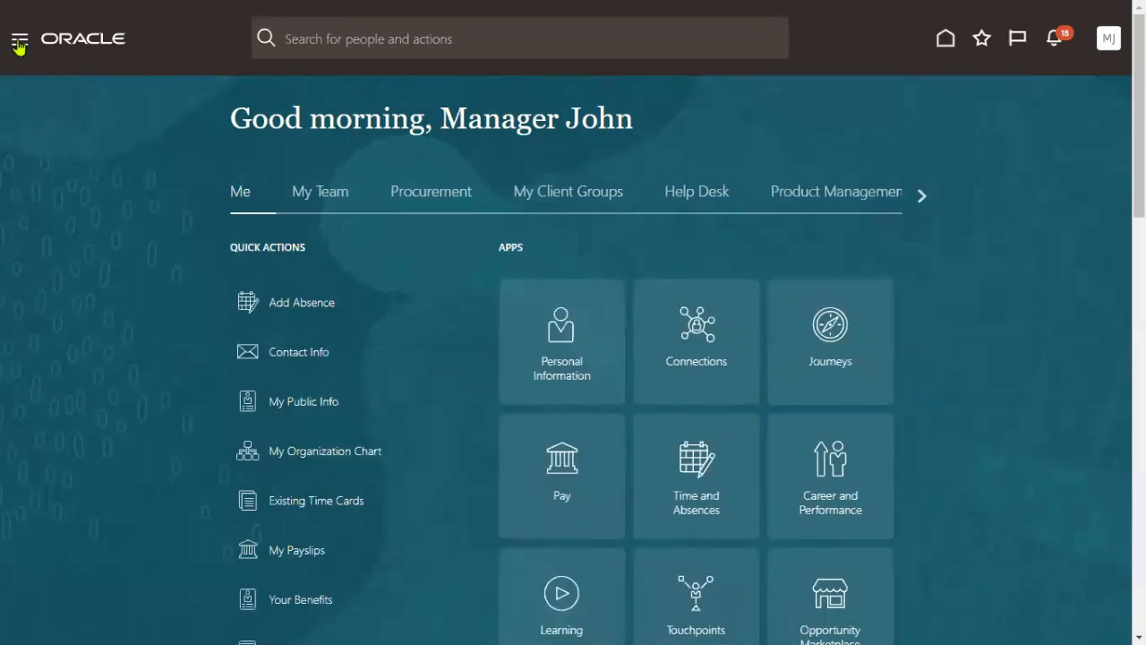
pyautogui.click(19, 44)
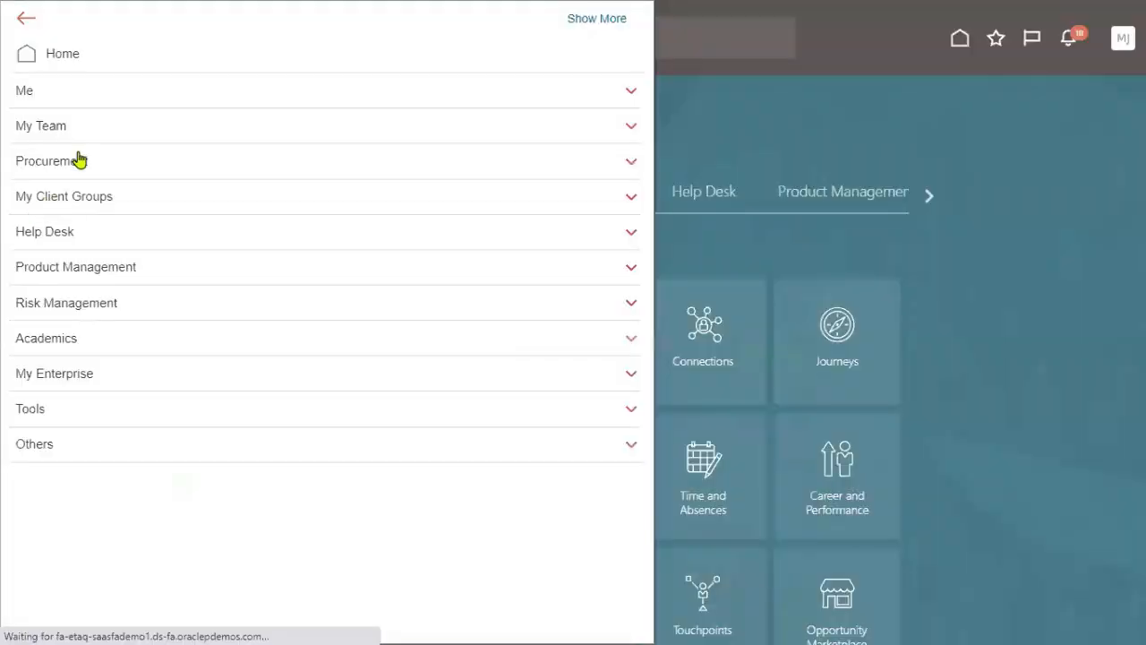
pyautogui.click(67, 93)
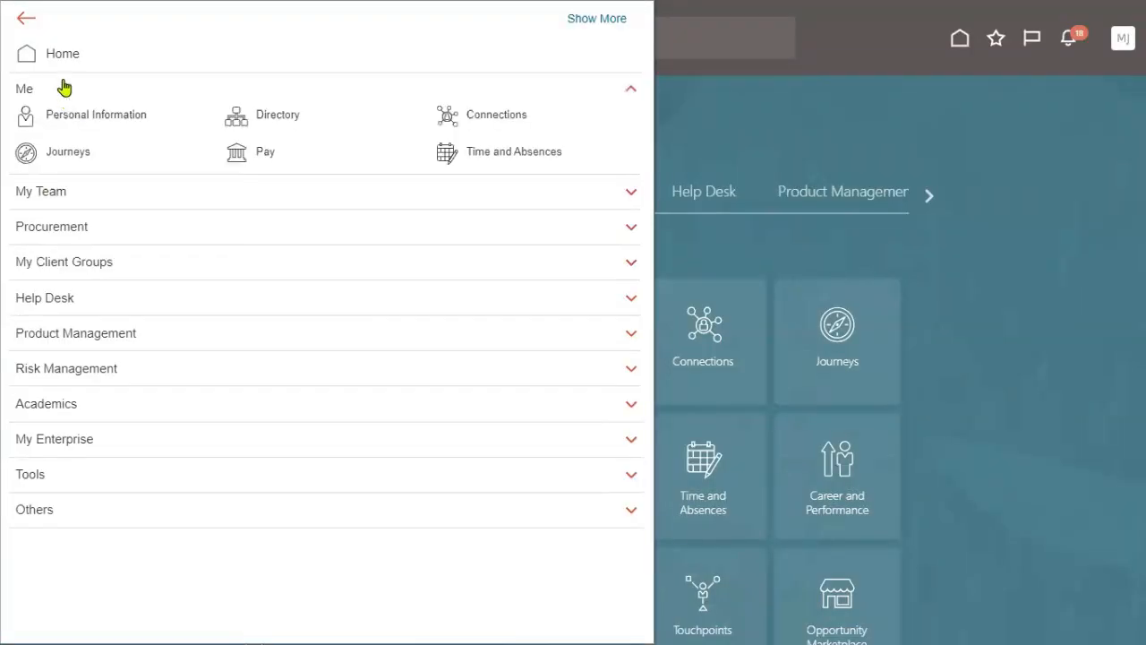
pyautogui.click(64, 89)
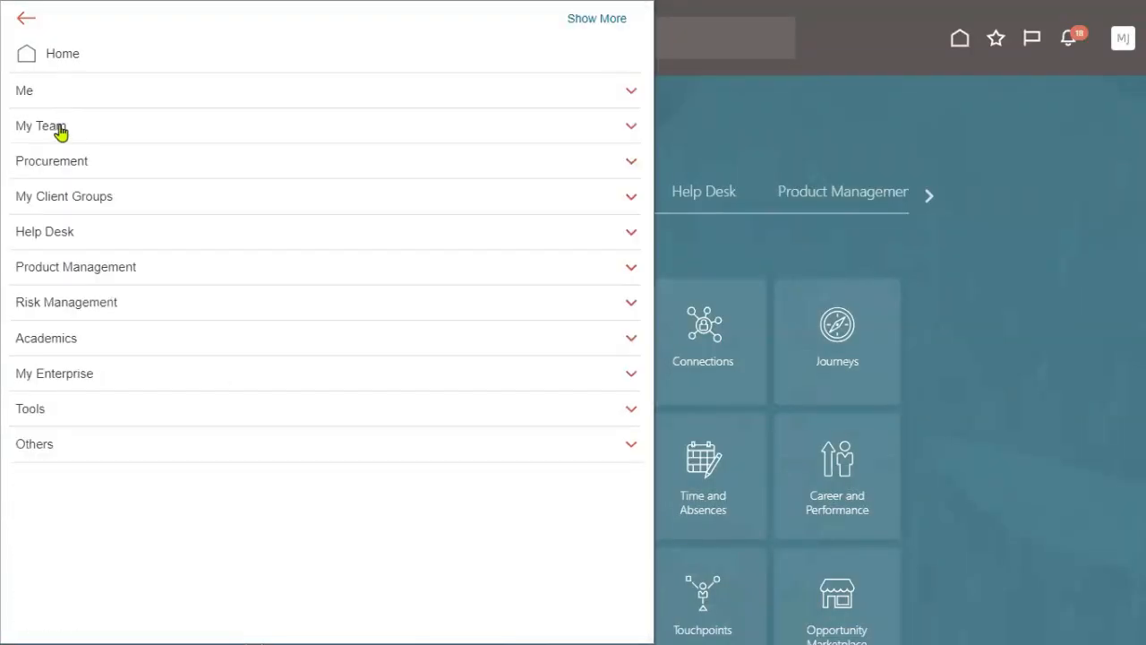
pyautogui.click(60, 131)
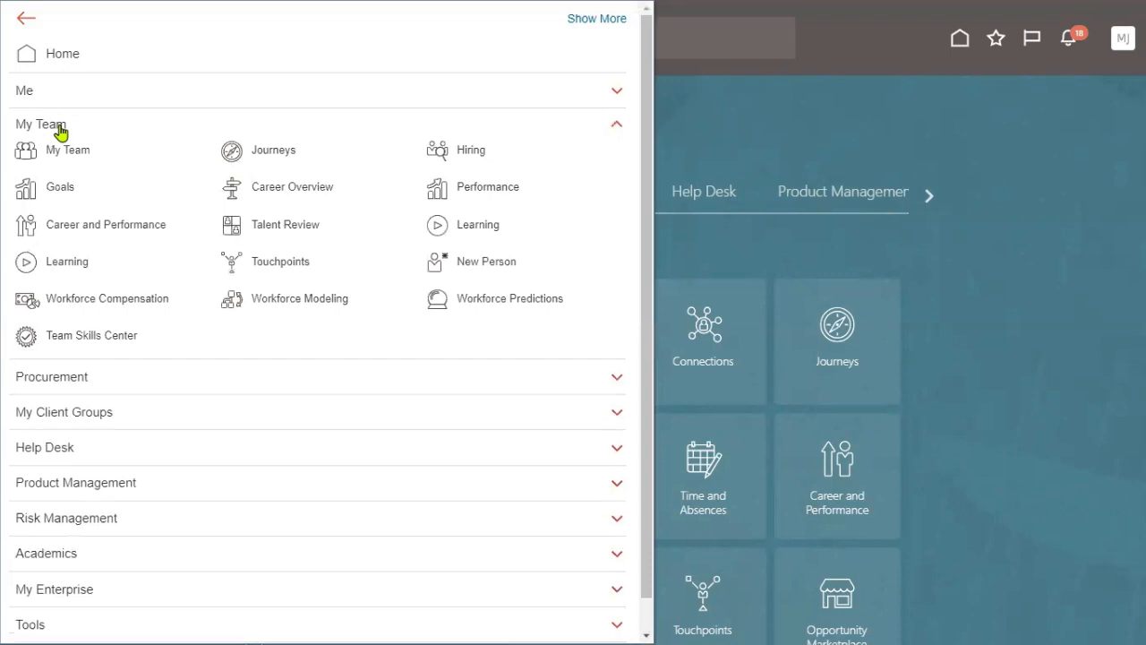
pyautogui.click(76, 414)
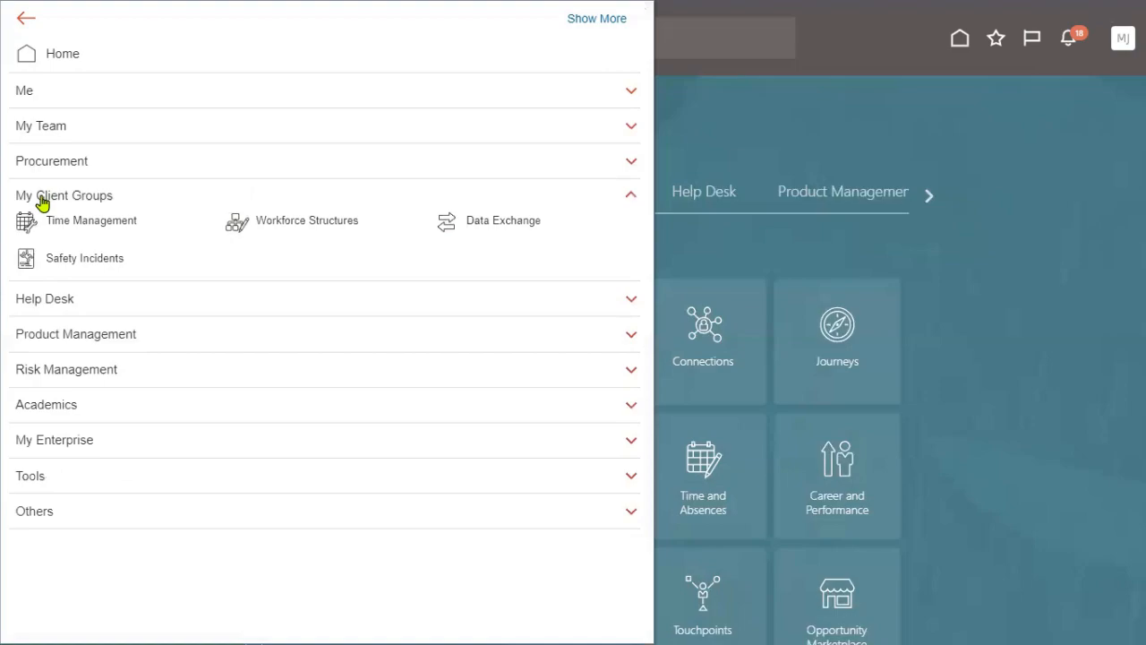
pyautogui.click(42, 202)
pyautogui.click(1010, 153)
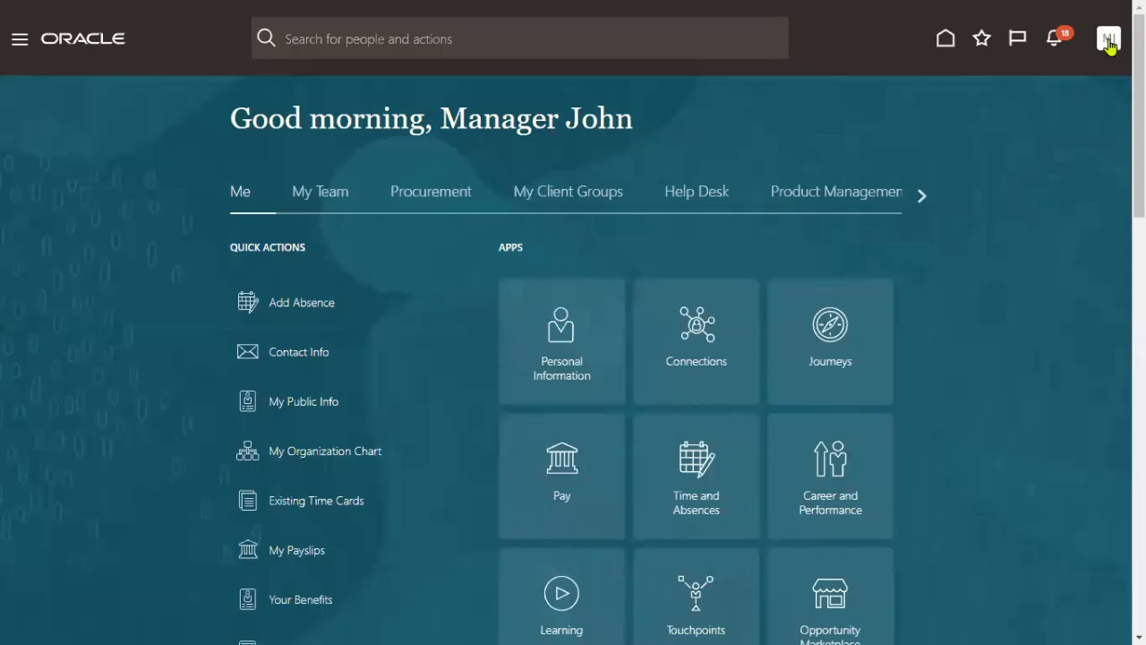
# Step: Sign out of Manager John and sign back in as administrator with saved credentials and PIN
pyautogui.click(1110, 43)
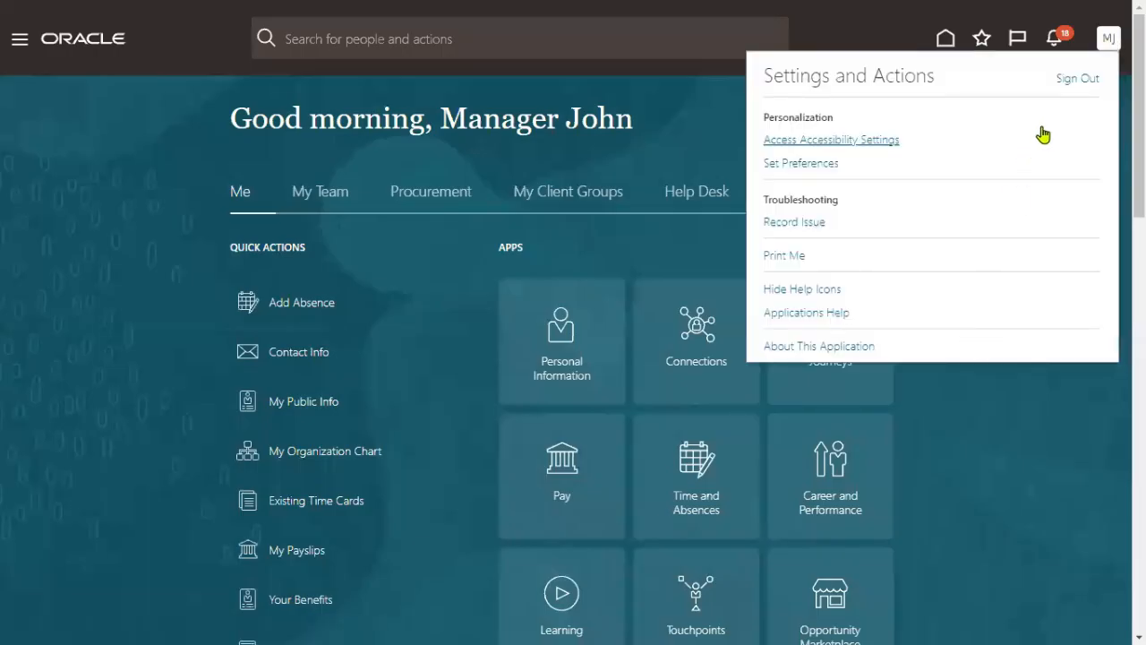
pyautogui.click(1073, 78)
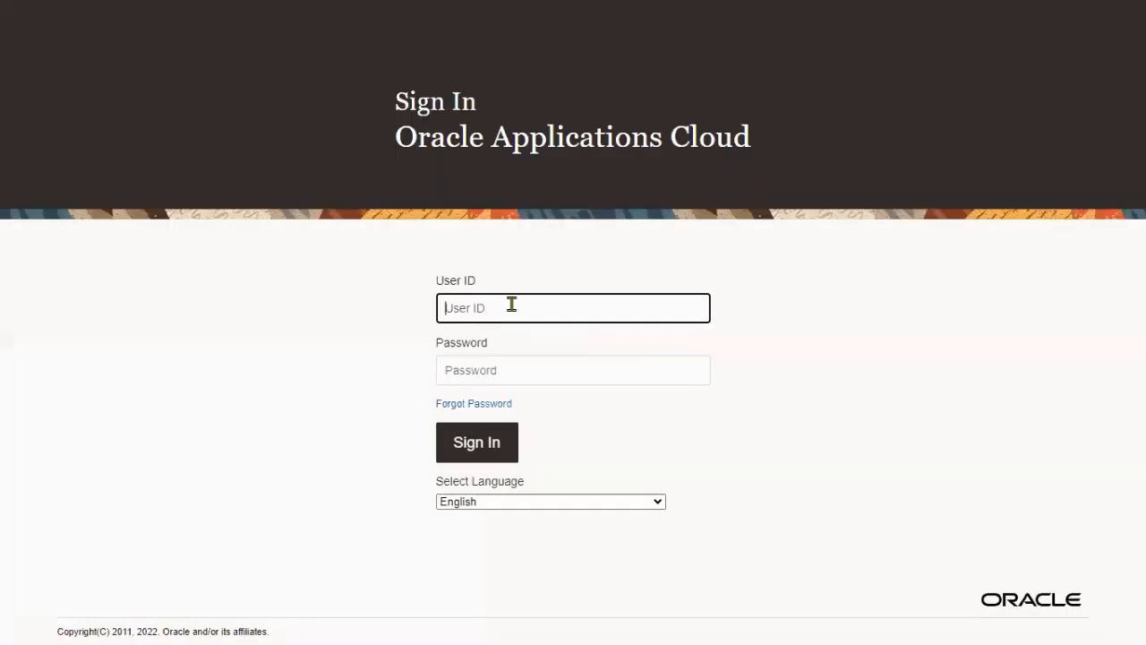
pyautogui.write('cur')
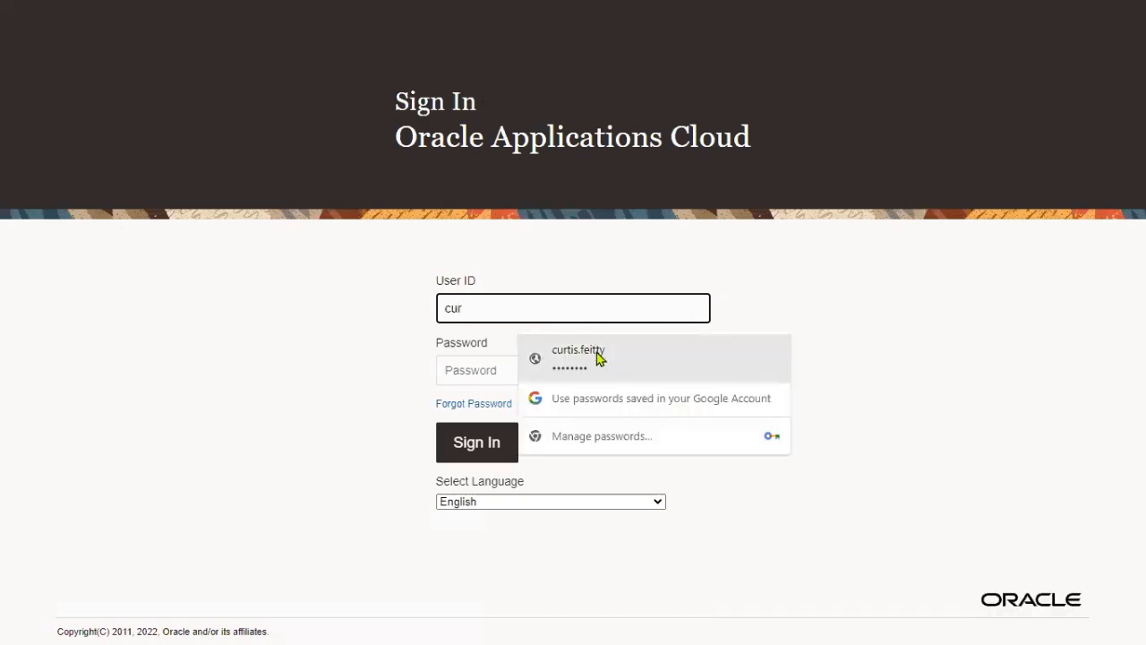
pyautogui.click(575, 377)
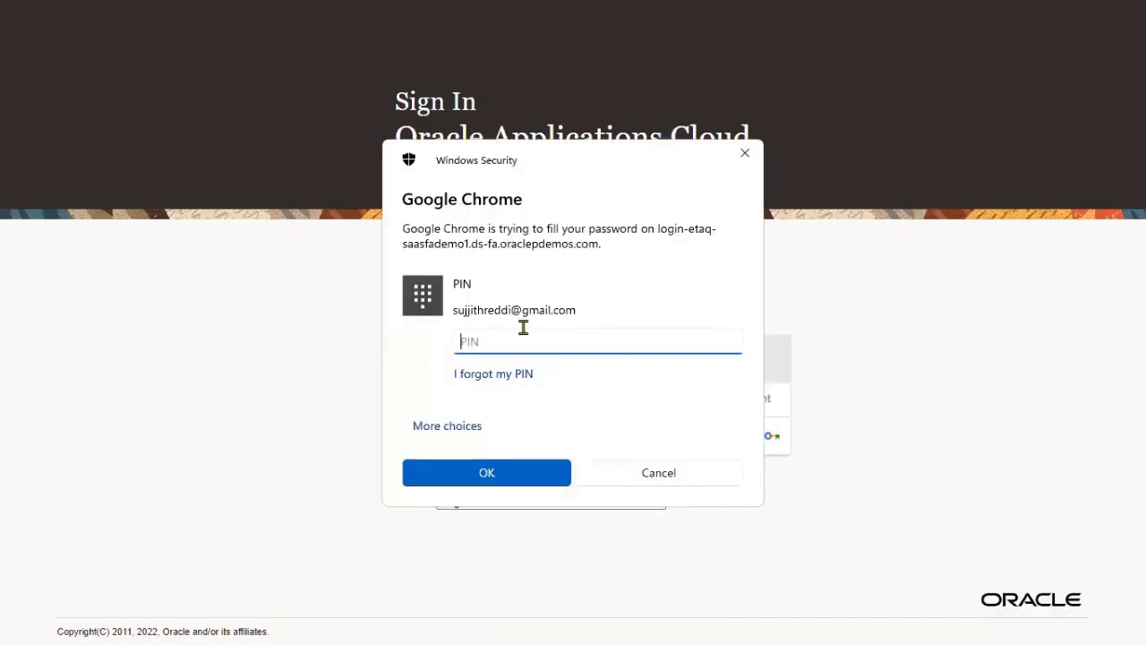
pyautogui.write('••••')
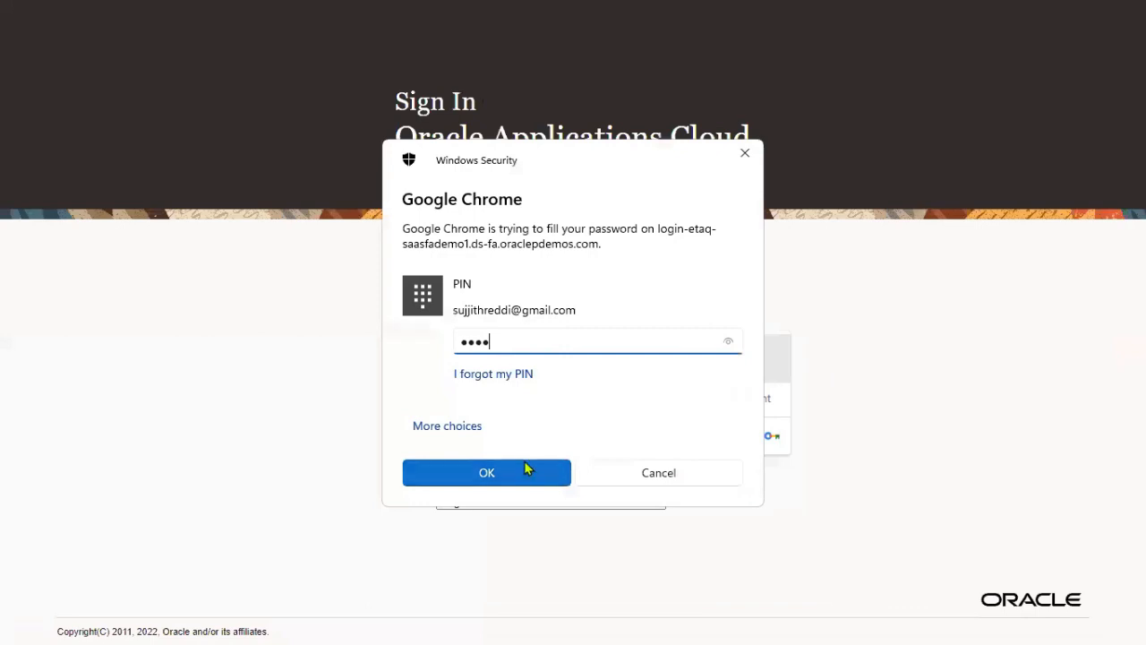
pyautogui.click(527, 468)
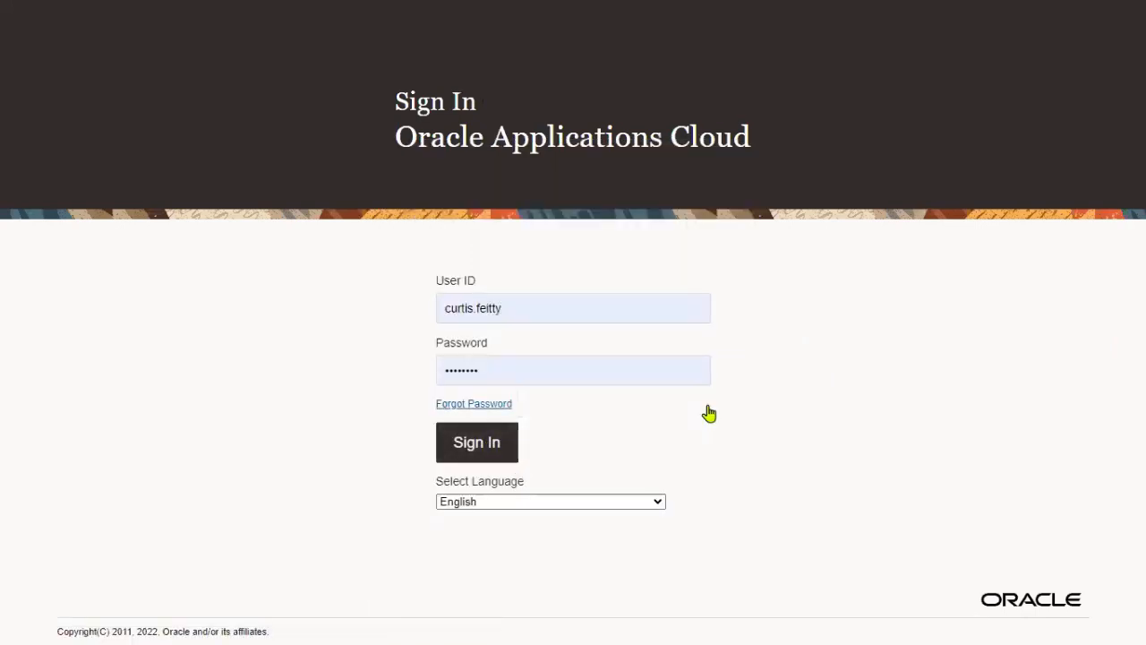
pyautogui.press('Return')
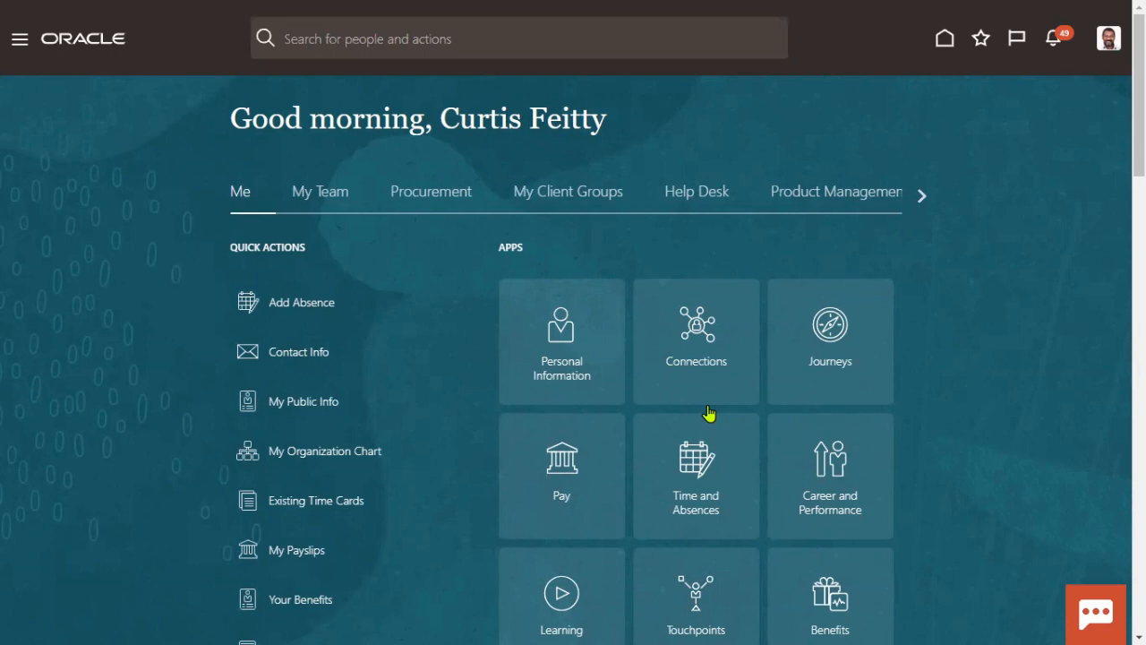
# Step: Reach the Security Console's User Accounts page via Navigator > Tools and start a user search
pyautogui.click(18, 39)
pyautogui.scroll(-5, 200, 487)
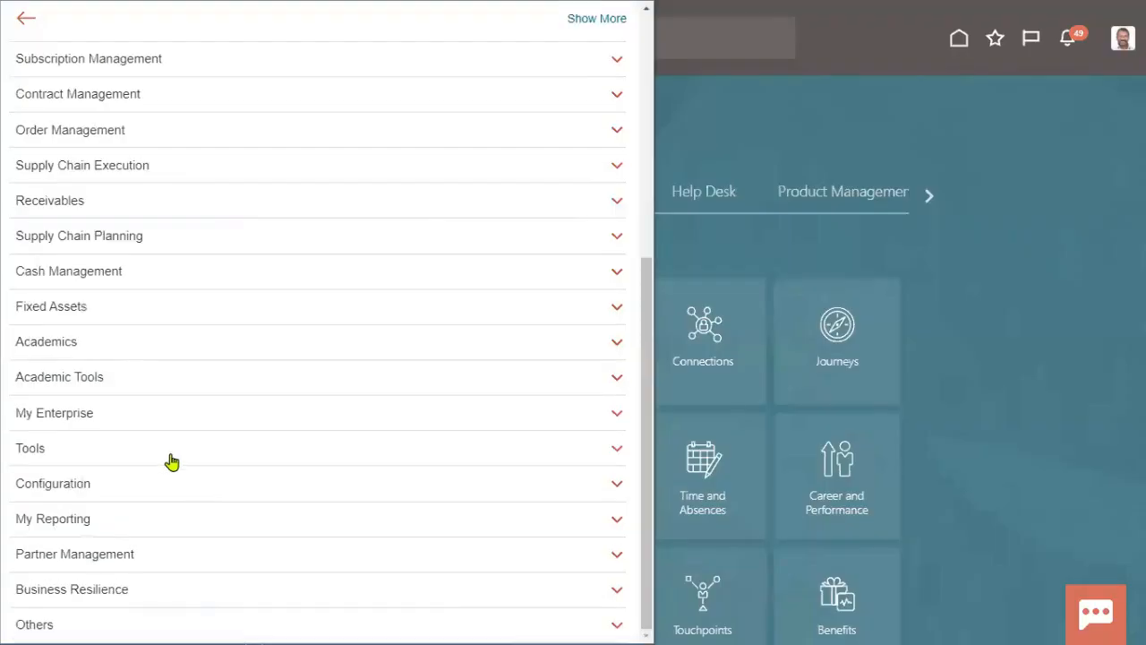
pyautogui.click(161, 448)
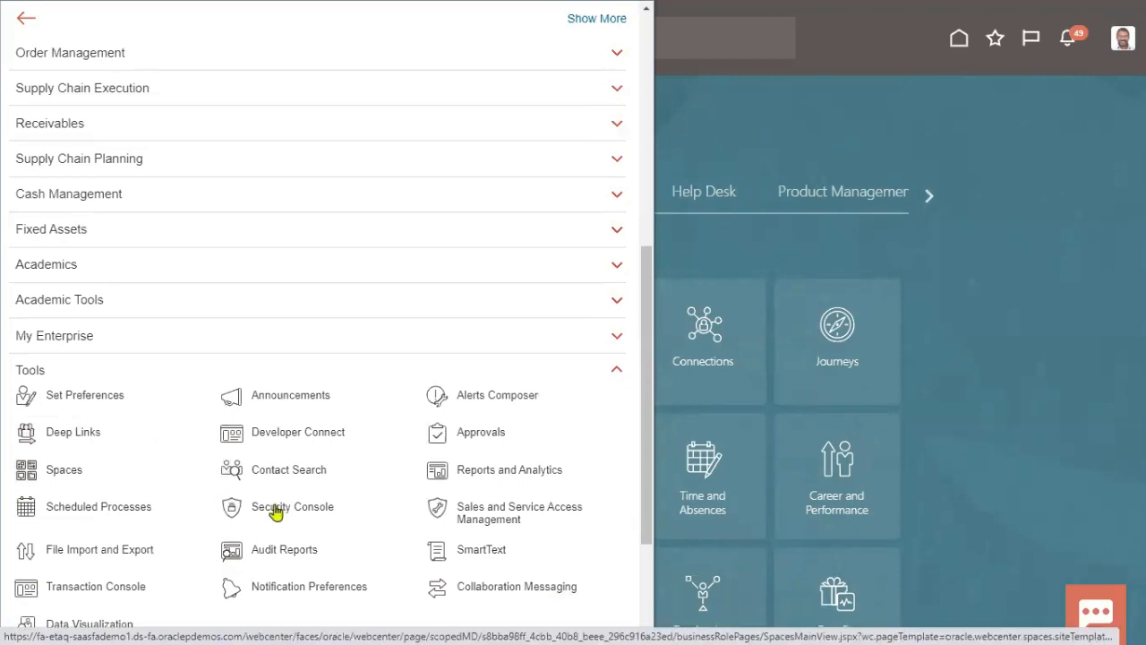
pyautogui.click(213, 524)
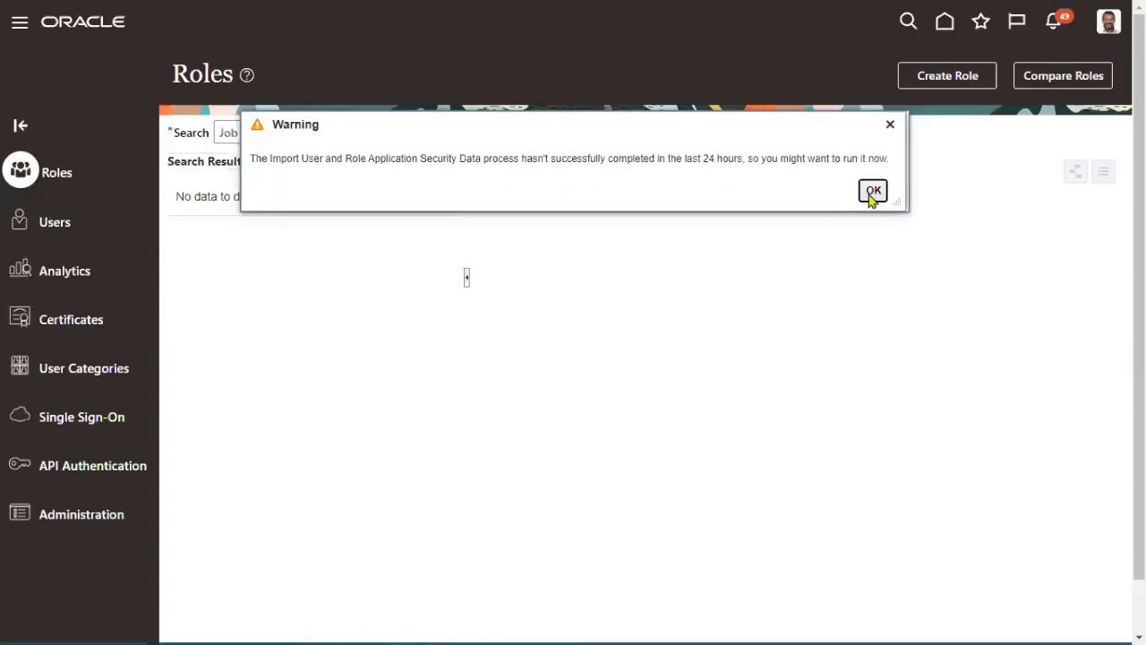
pyautogui.click(871, 192)
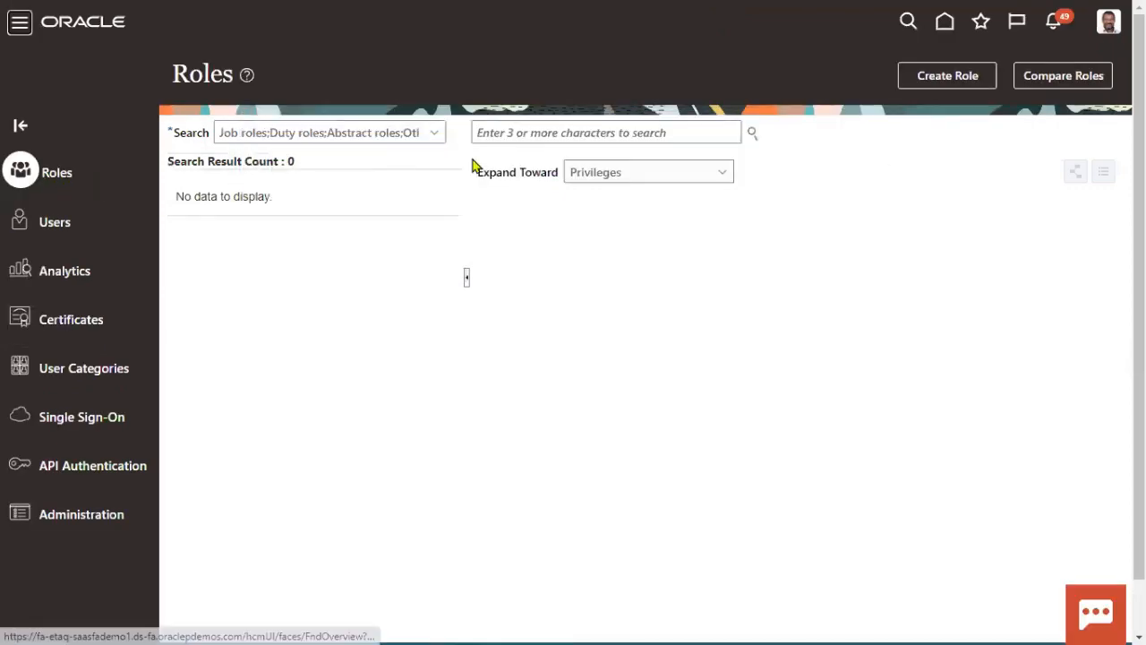
pyautogui.click(61, 228)
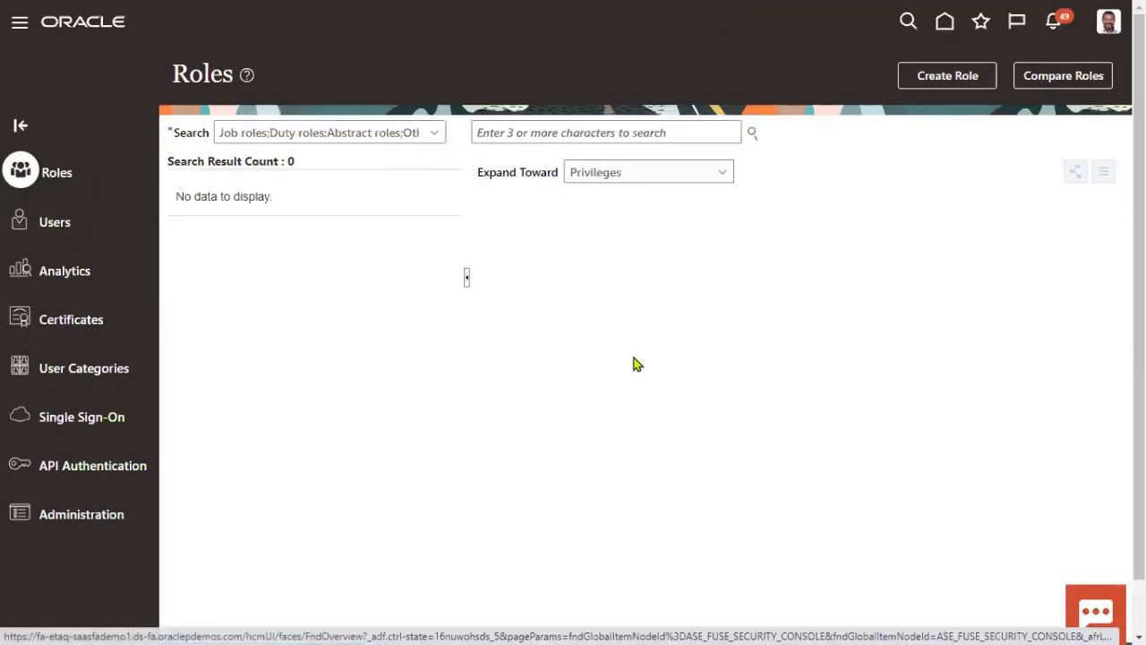
pyautogui.click(676, 133)
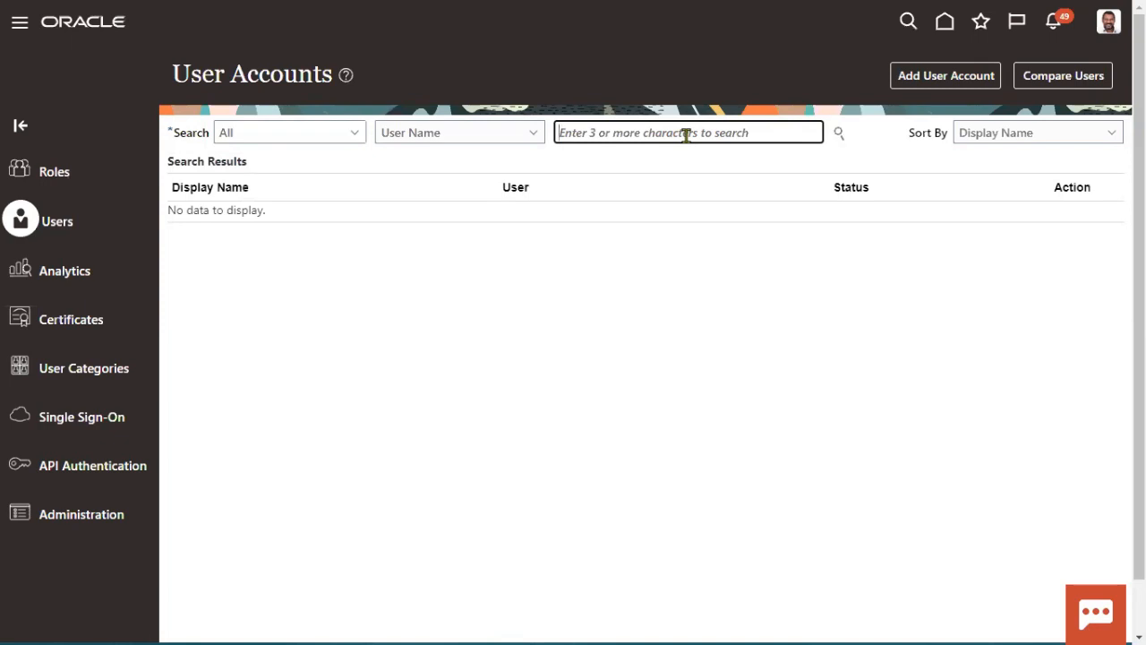
# Step: Find Manager John's user account by user name, switch it to edit mode, and start adding a role
pyautogui.write('Manager.John')
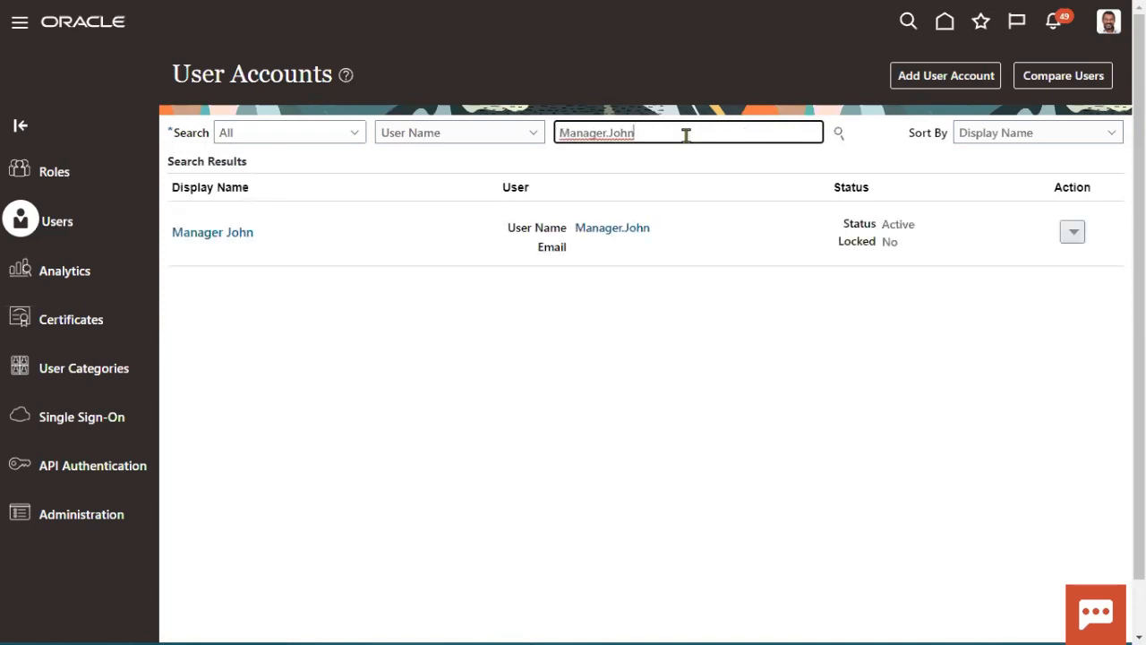
pyautogui.click(643, 230)
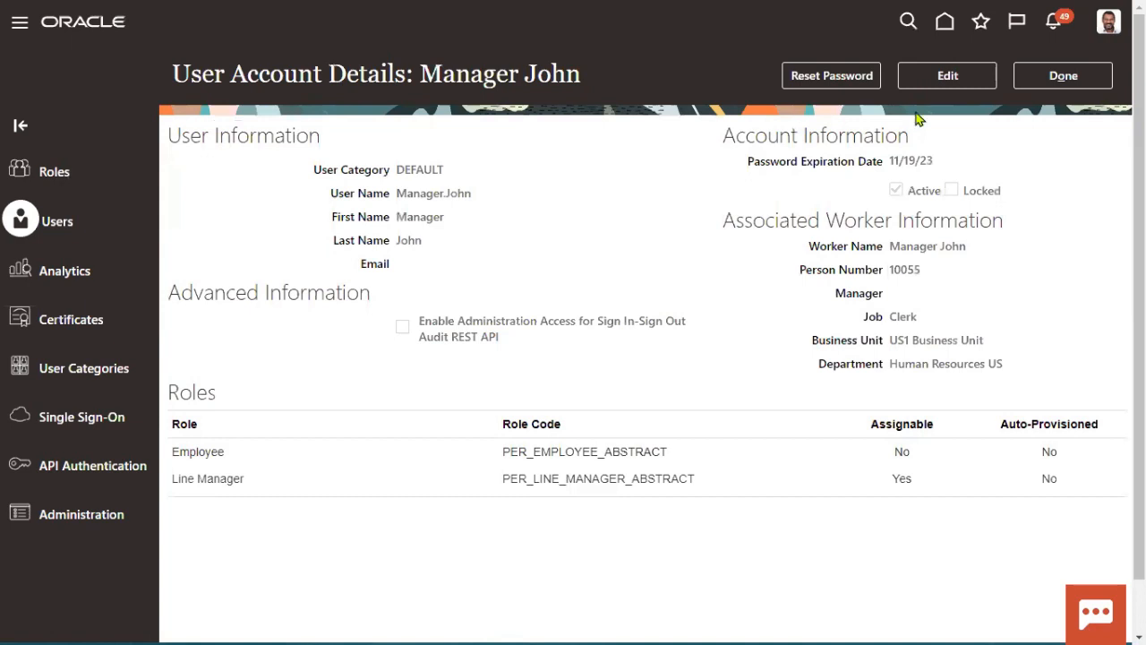
pyautogui.click(952, 77)
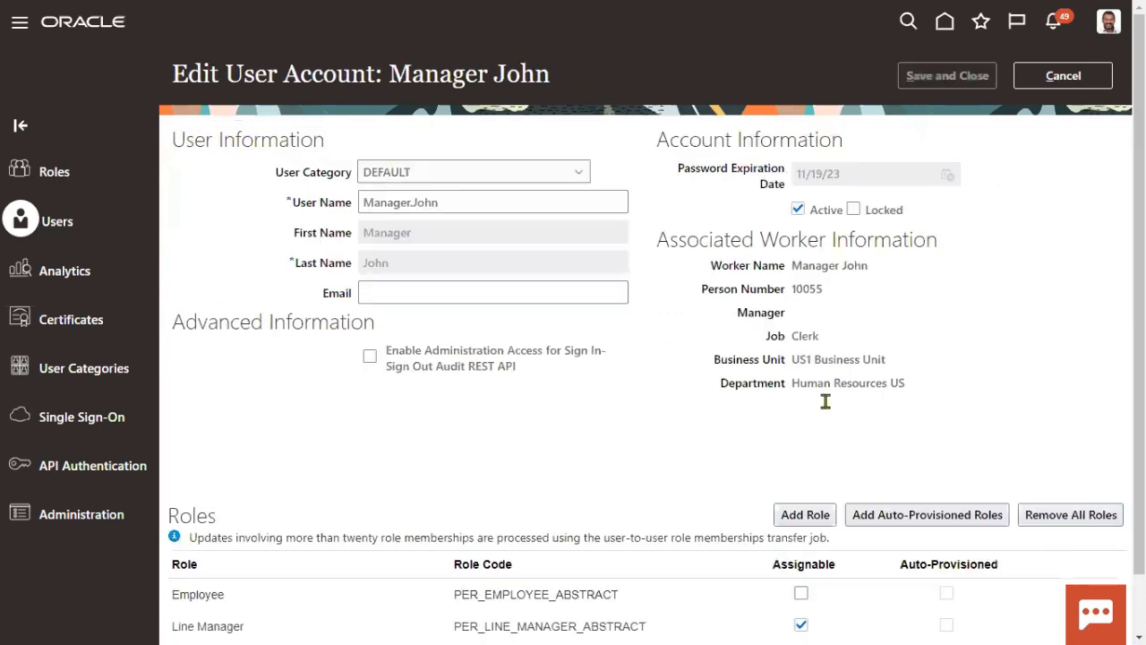
pyautogui.click(816, 516)
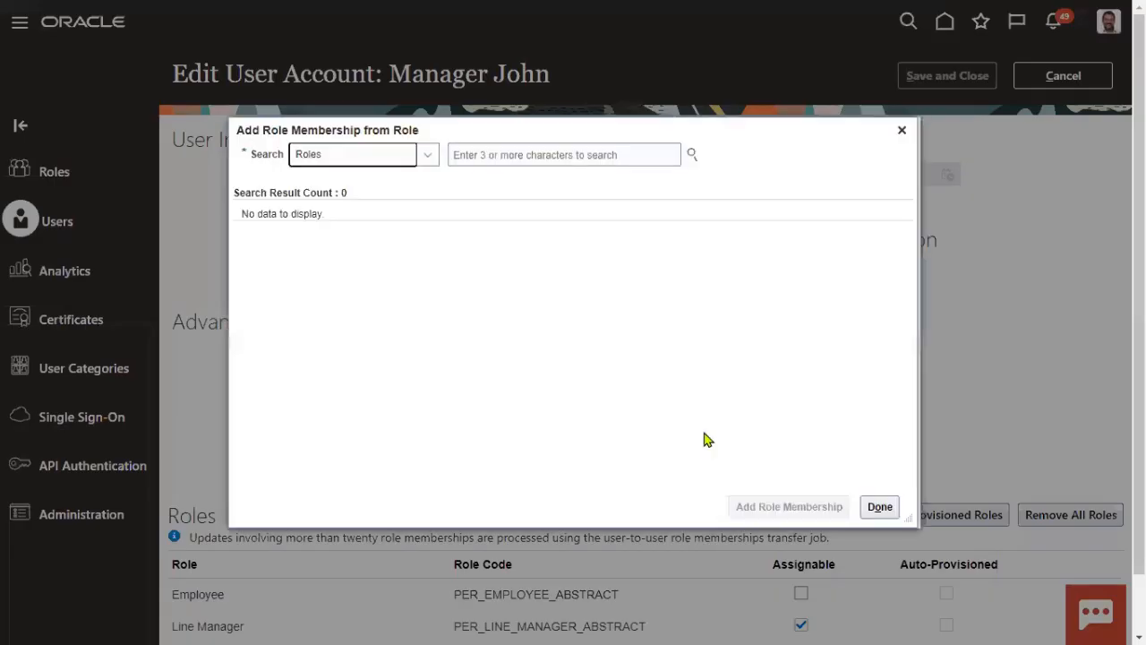
# Step: Search 'Cont', add the Contingent Worker role (PER_CONTINGENT_WORKER_ABSTRACT) to the account, and save it
pyautogui.click(558, 156)
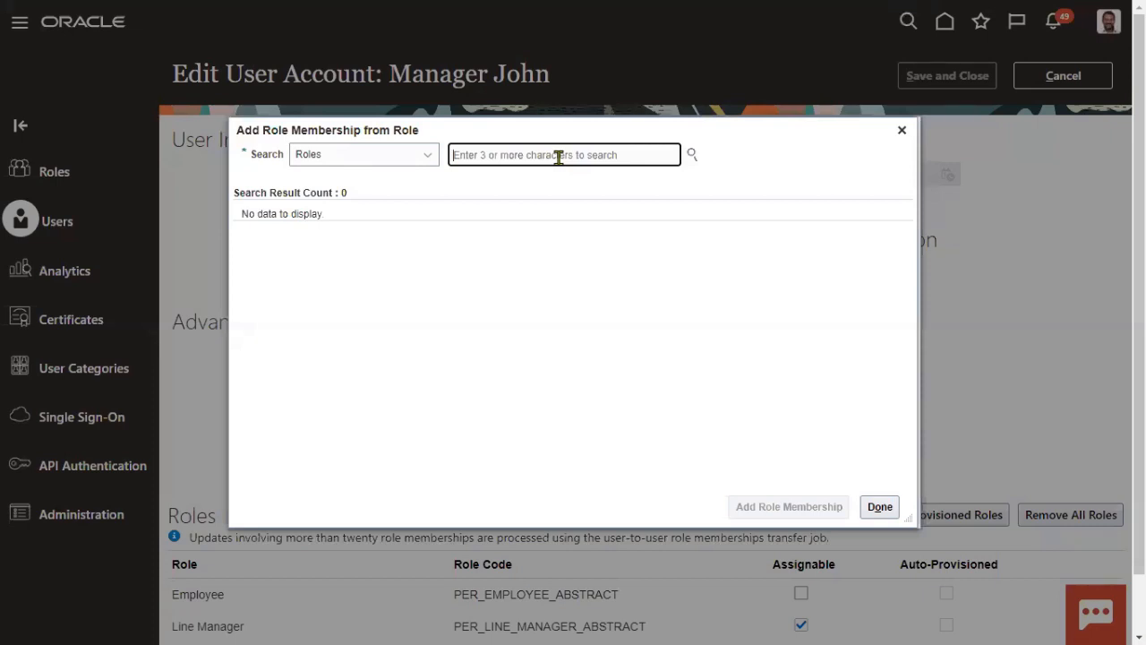
pyautogui.write('Cont')
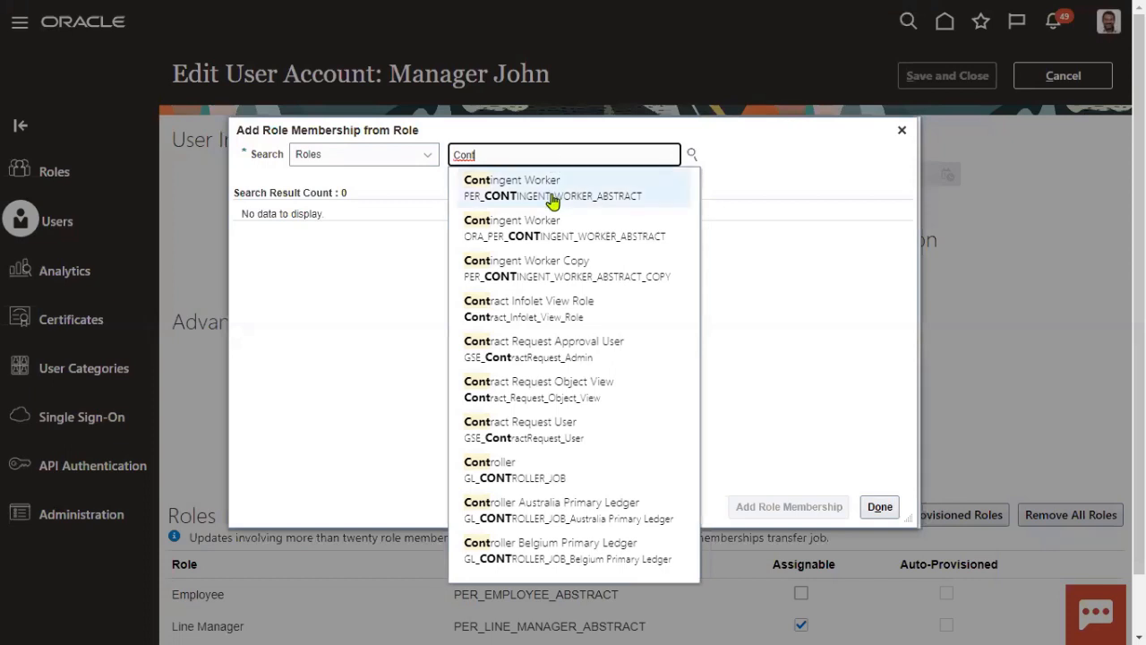
pyautogui.click(551, 190)
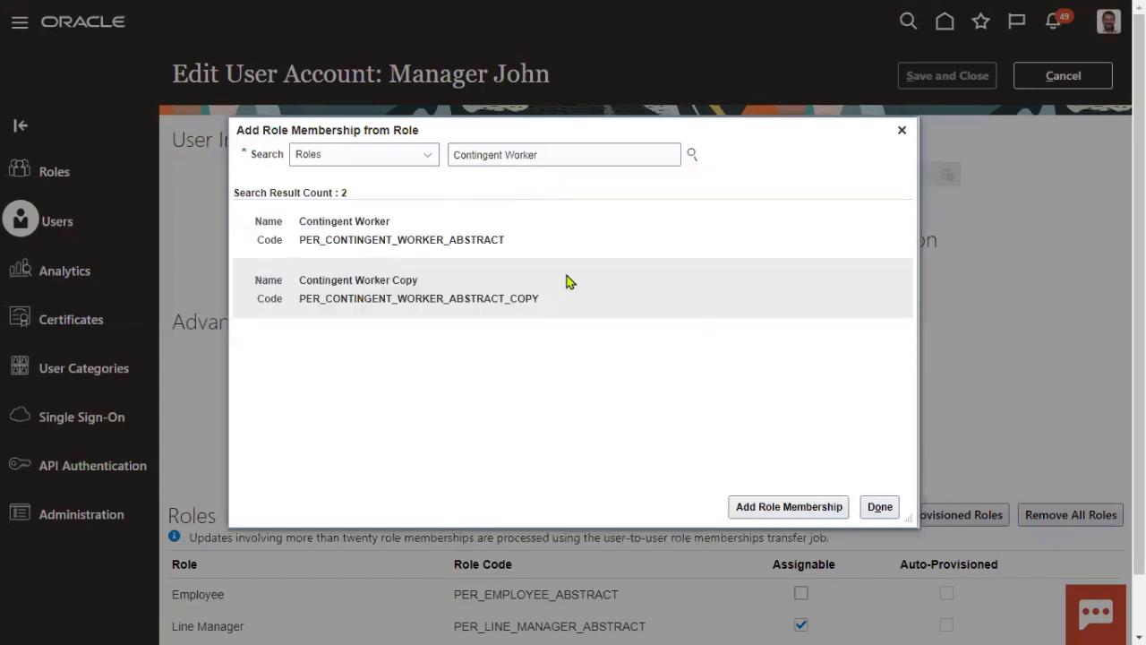
pyautogui.click(587, 246)
pyautogui.click(786, 508)
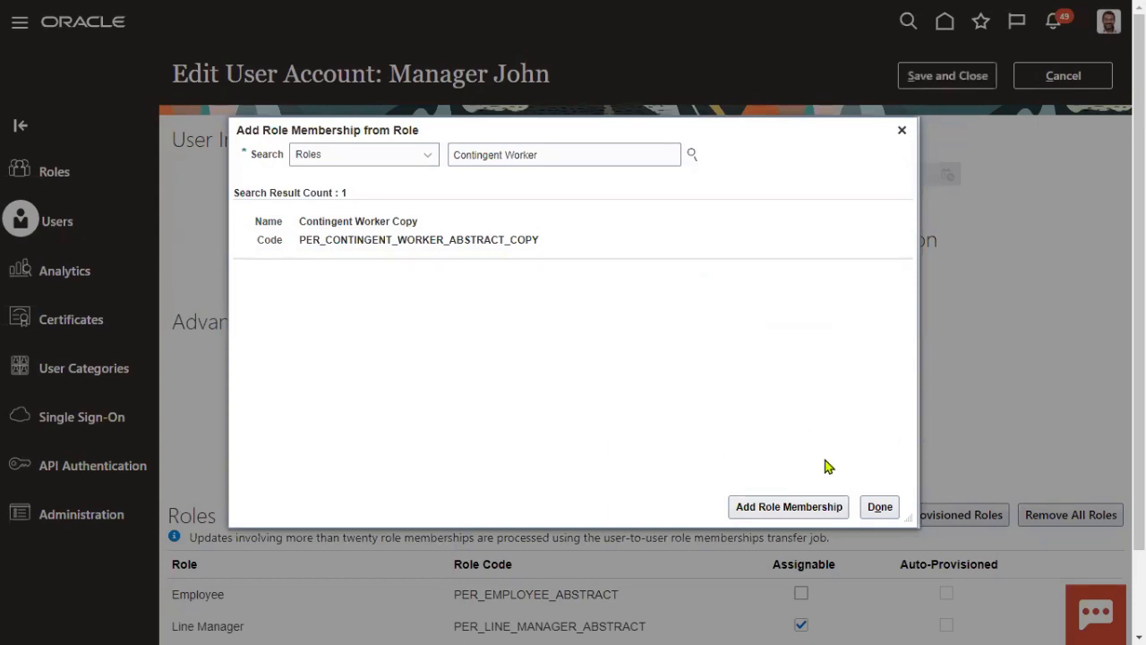
pyautogui.click(878, 507)
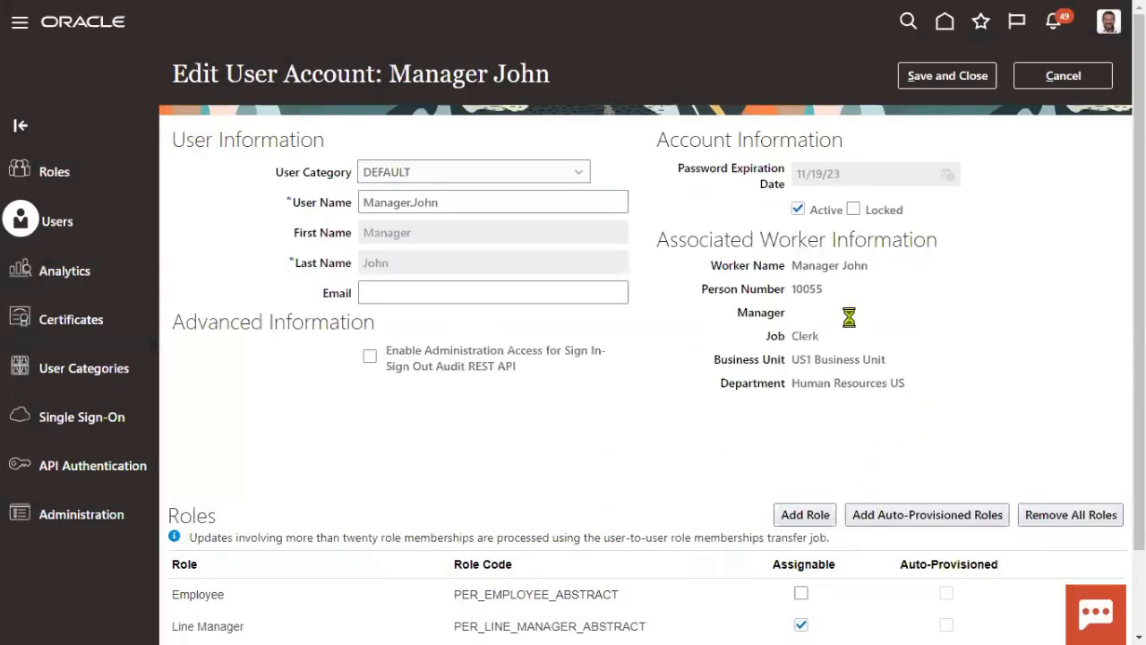
pyautogui.scroll(-2, 928, 368)
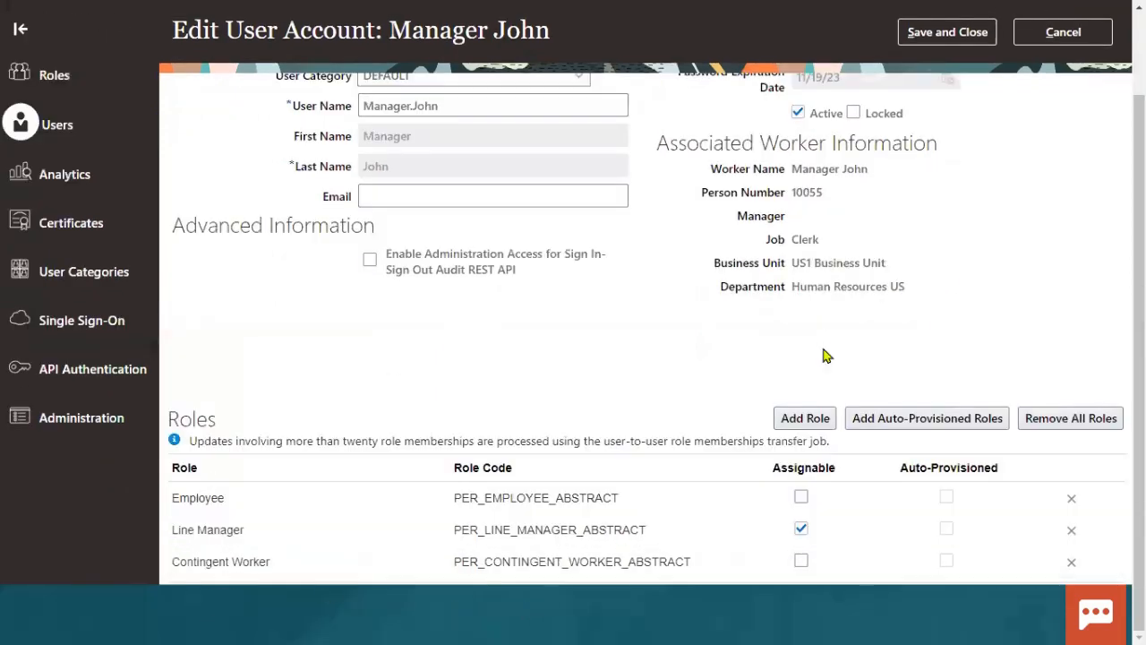
pyautogui.scroll(3, 573, 358)
pyautogui.click(949, 83)
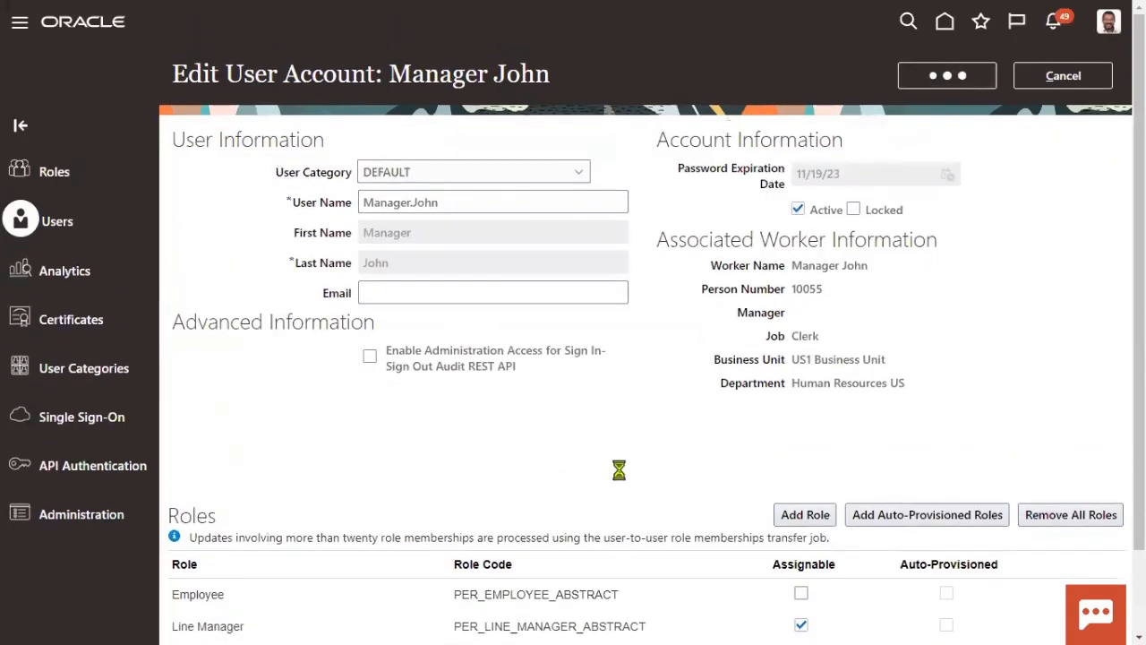